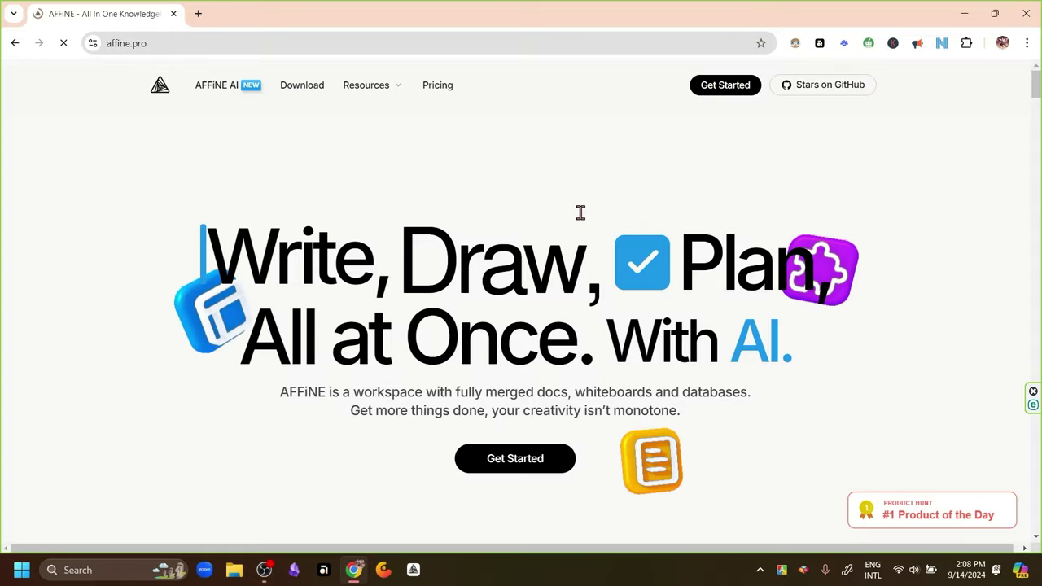
# Look through the AFFiNE homepage to examine the product demo and feature overview
pyautogui.scroll(-5, 581, 212)
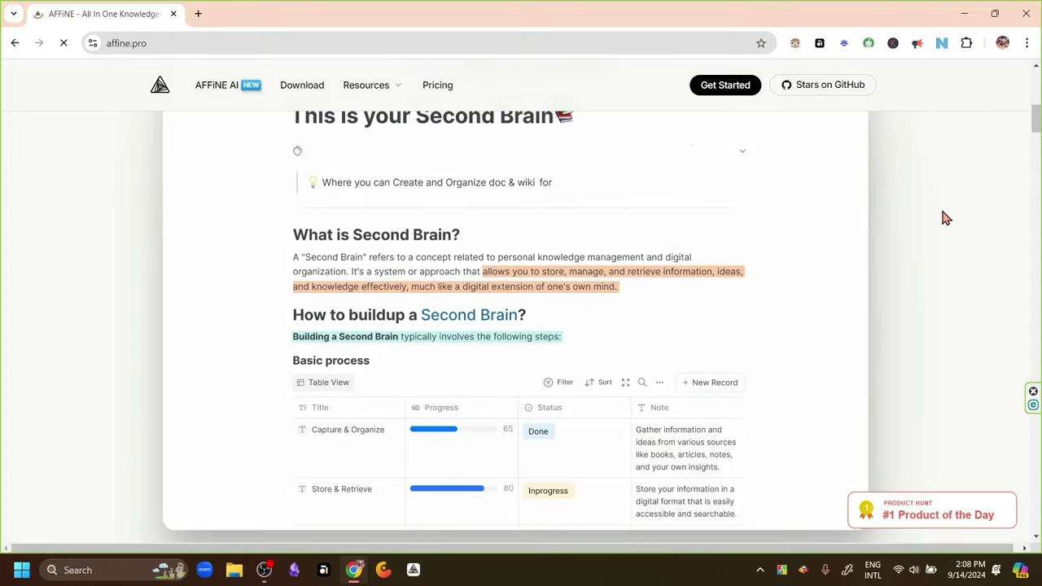
pyautogui.scroll(-5, 945, 218)
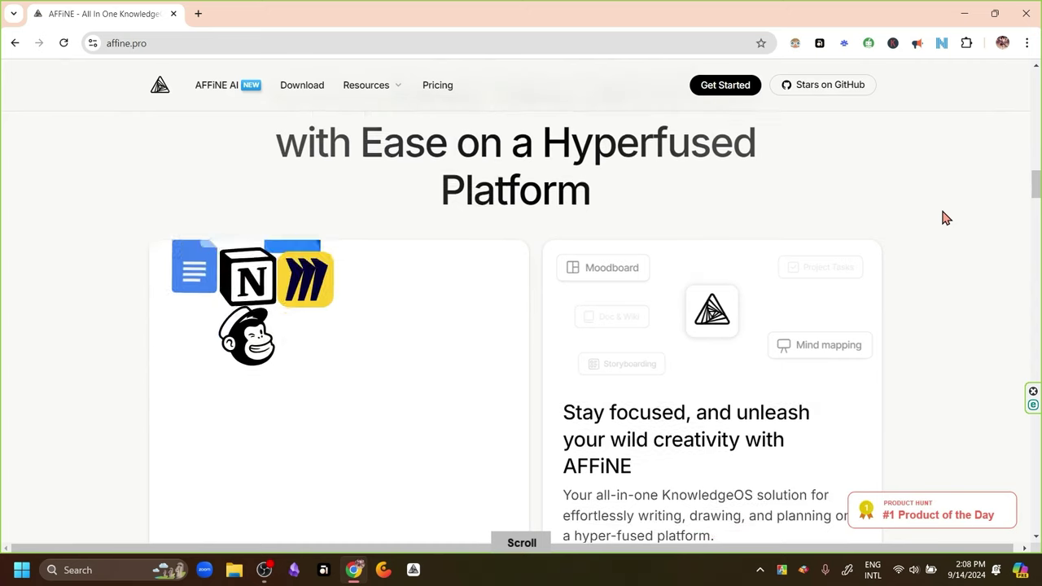
pyautogui.scroll(-1, 945, 218)
pyautogui.scroll(-2, 945, 218)
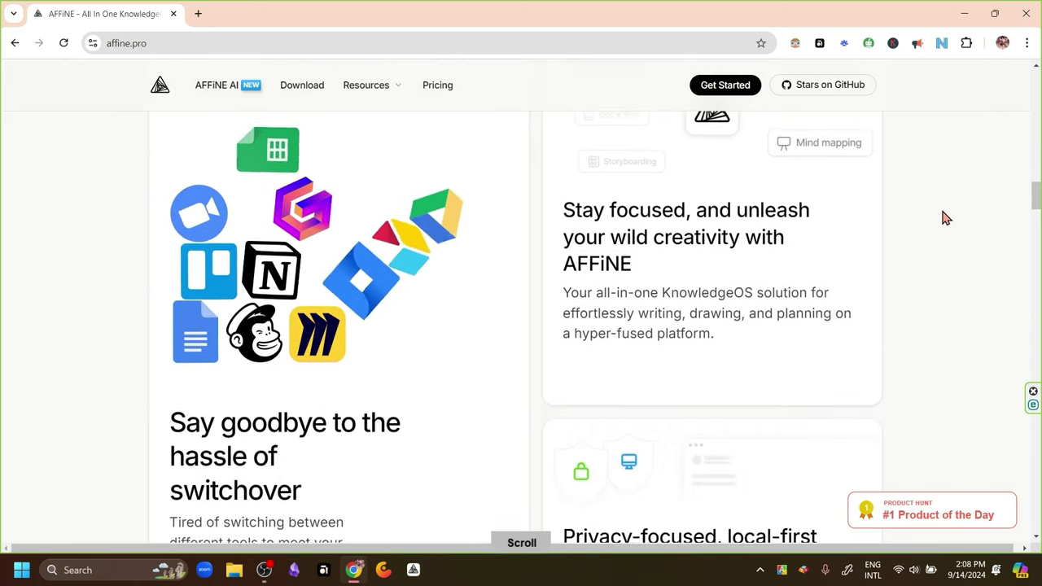
pyautogui.scroll(5, 945, 218)
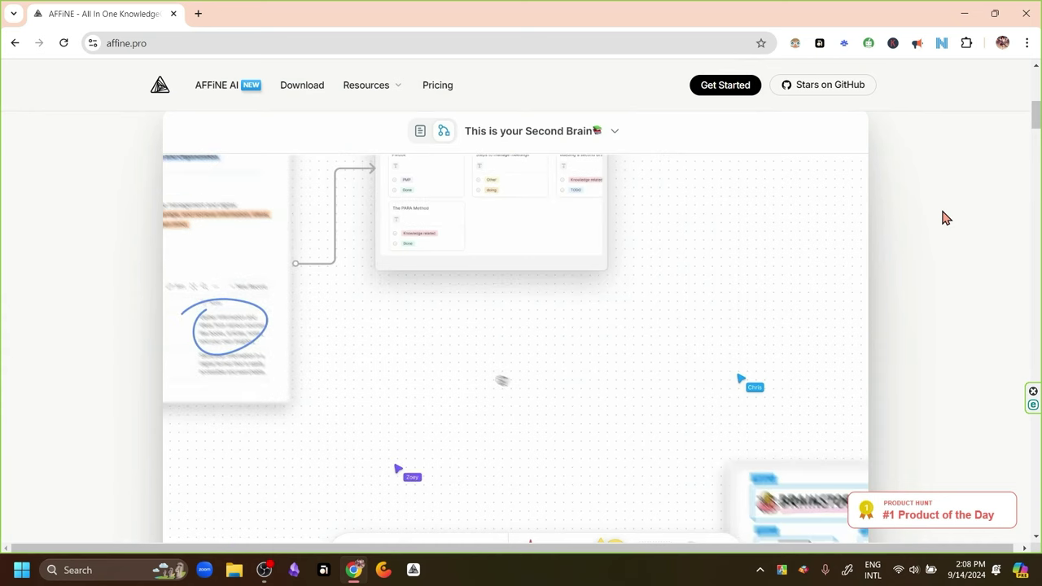
pyautogui.scroll(5, 944, 218)
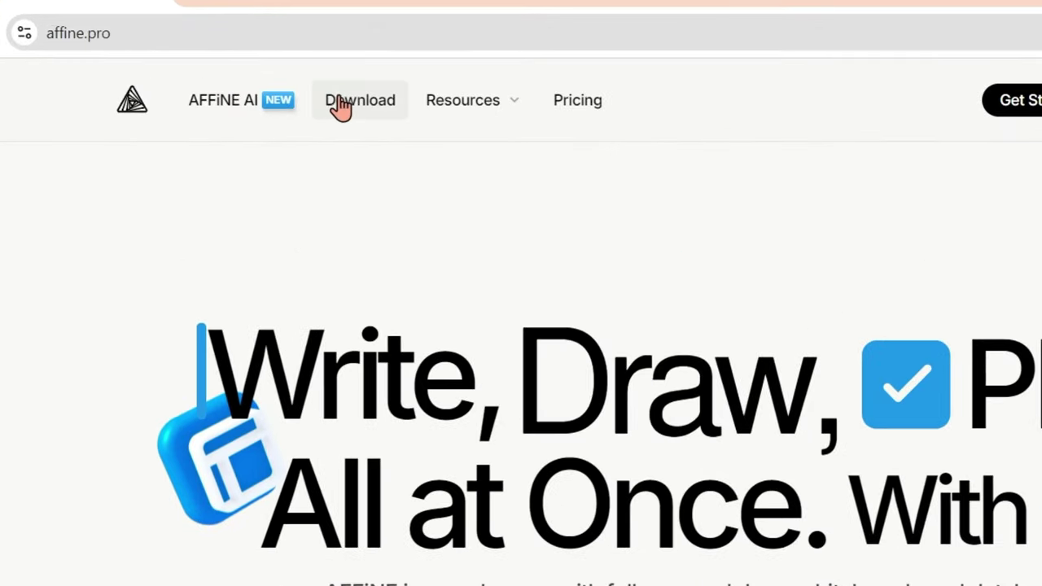
# Check the download options for AFFiNE 0.16.3 and review the subscription plans on the pricing page
pyautogui.click(342, 104)
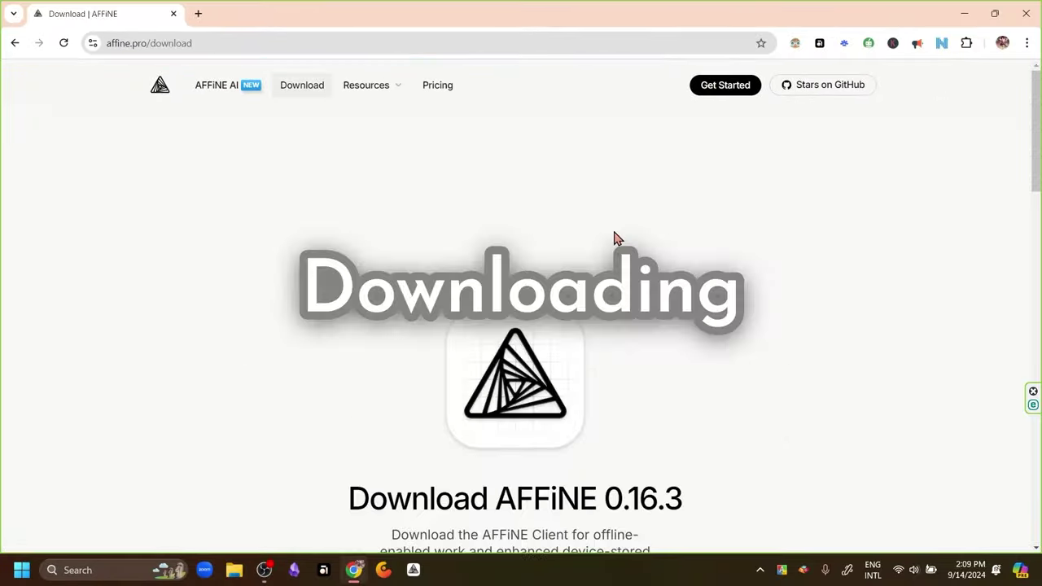
pyautogui.scroll(-3, 614, 235)
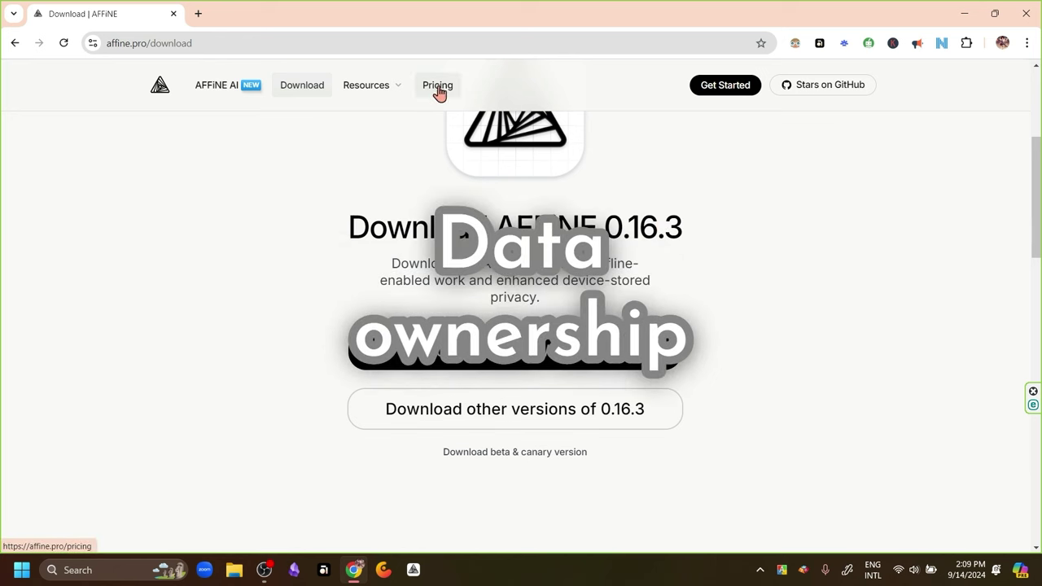
pyautogui.click(438, 88)
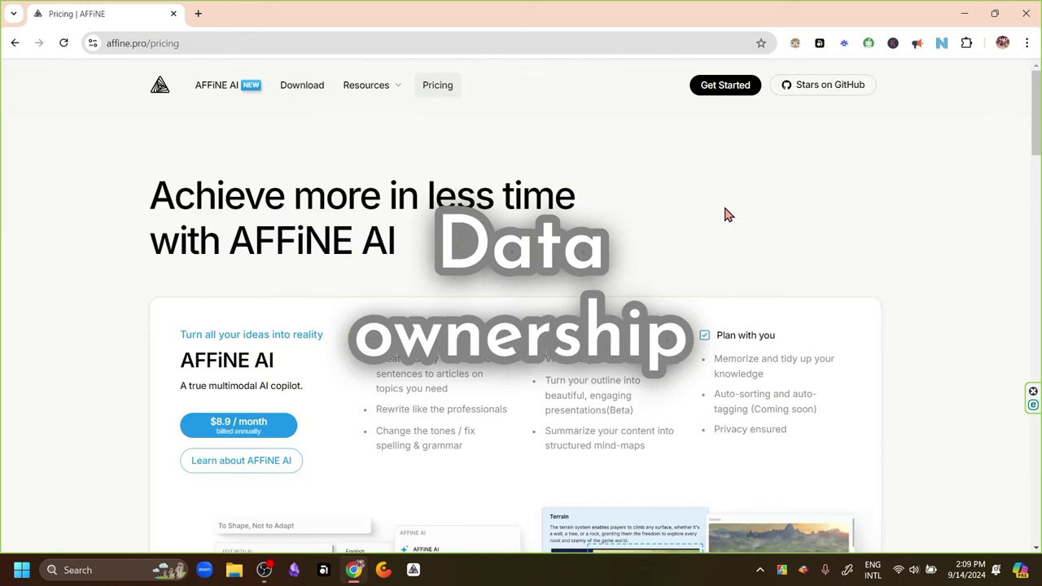
pyautogui.scroll(-3, 728, 215)
pyautogui.scroll(-3, 725, 207)
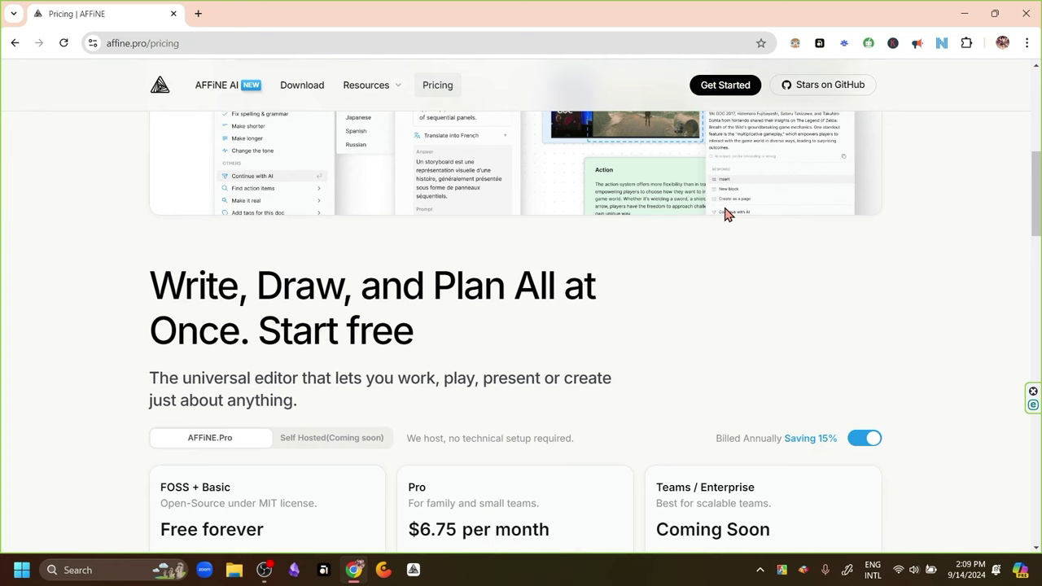
pyautogui.scroll(-3, 728, 213)
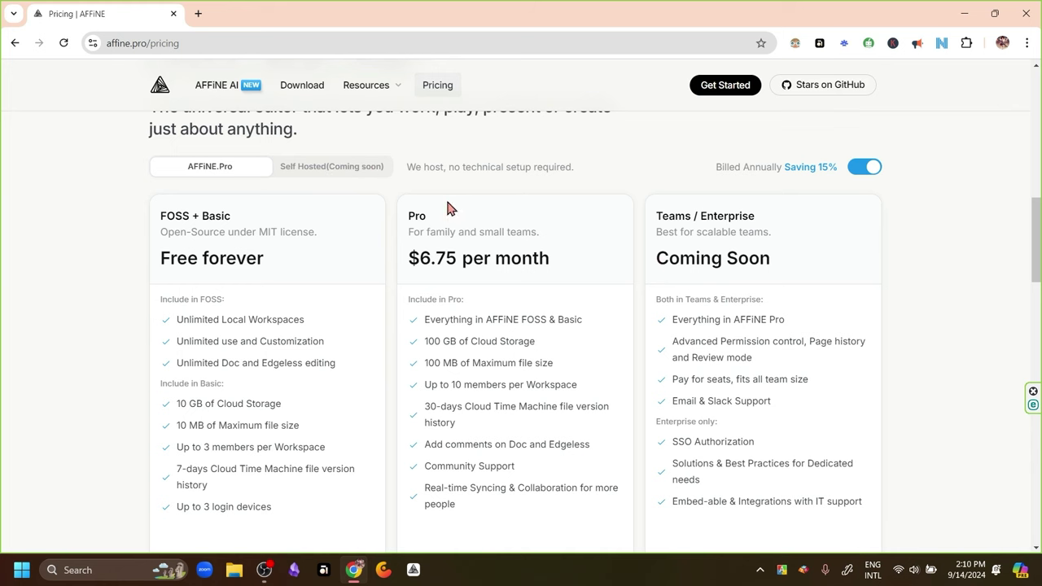
pyautogui.scroll(-8, 510, 367)
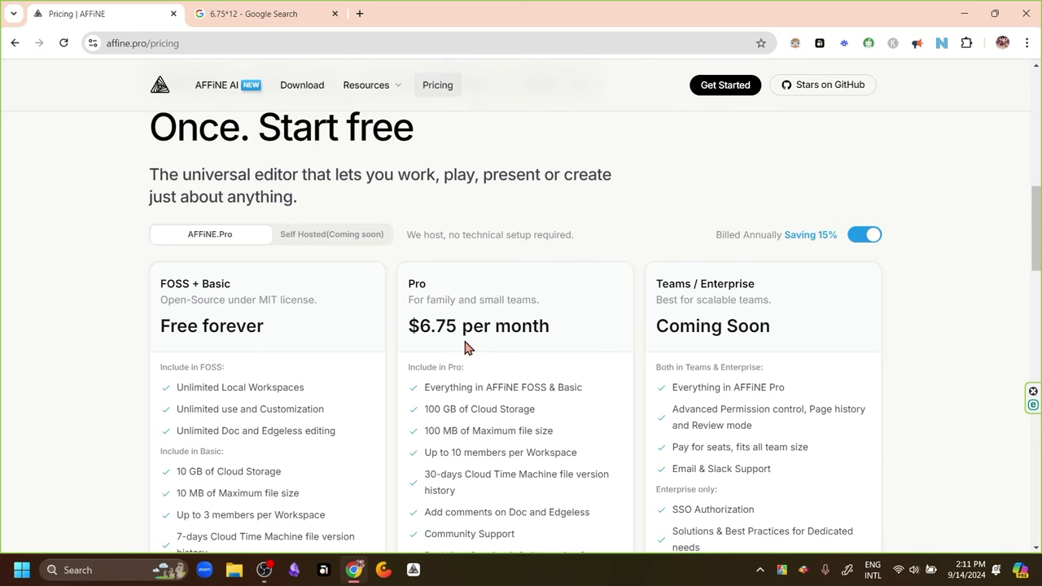
# Check the yearly cost of the Pro plan with 6.75*12 and of AFFiNE AI with 8.9*12 in Google's calculator
pyautogui.click(253, 16)
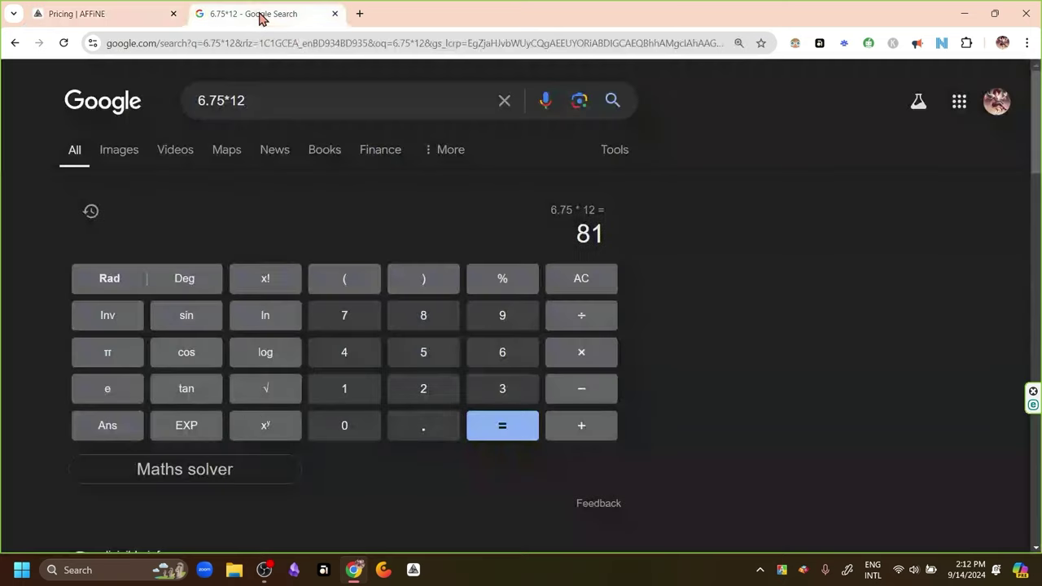
pyautogui.click(103, 14)
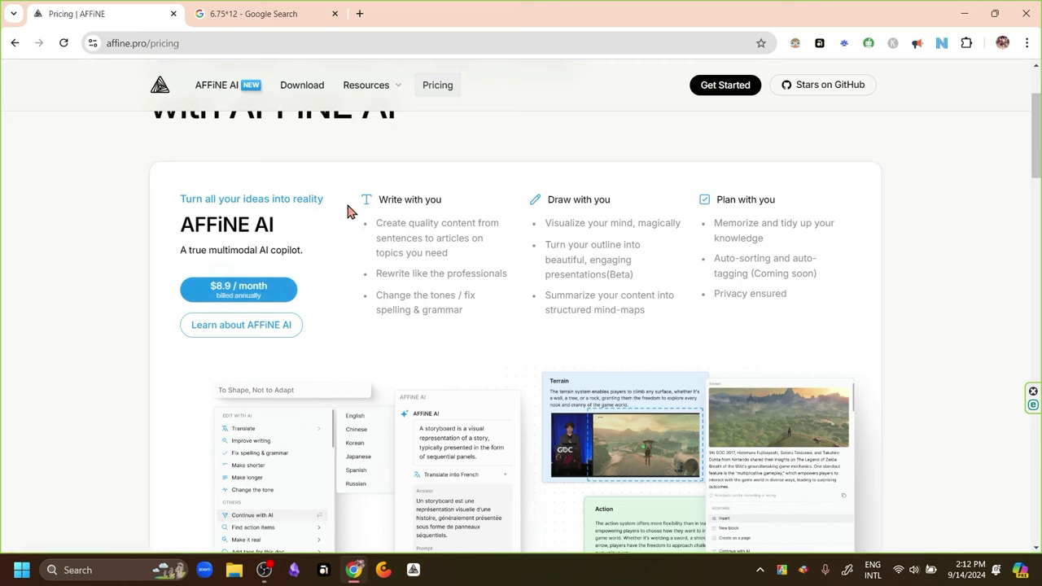
pyautogui.scroll(-10, 419, 233)
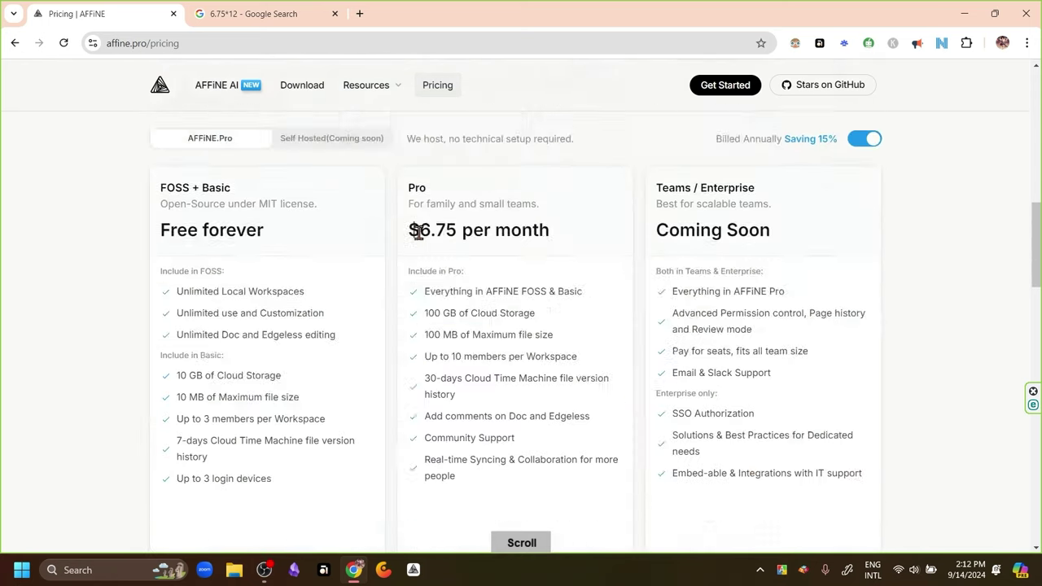
pyautogui.scroll(7, 419, 237)
pyautogui.scroll(3, 419, 239)
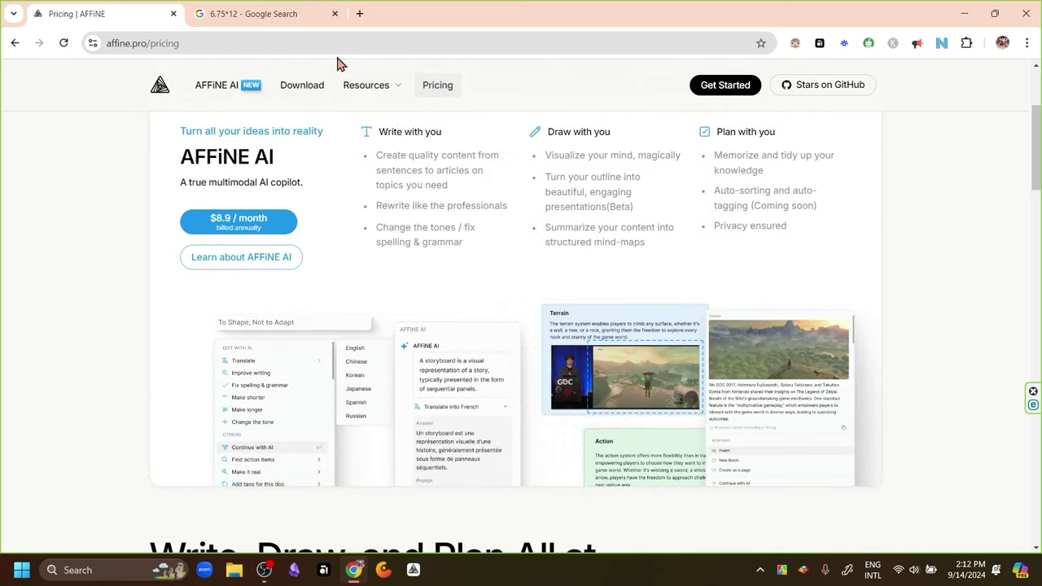
pyautogui.click(284, 14)
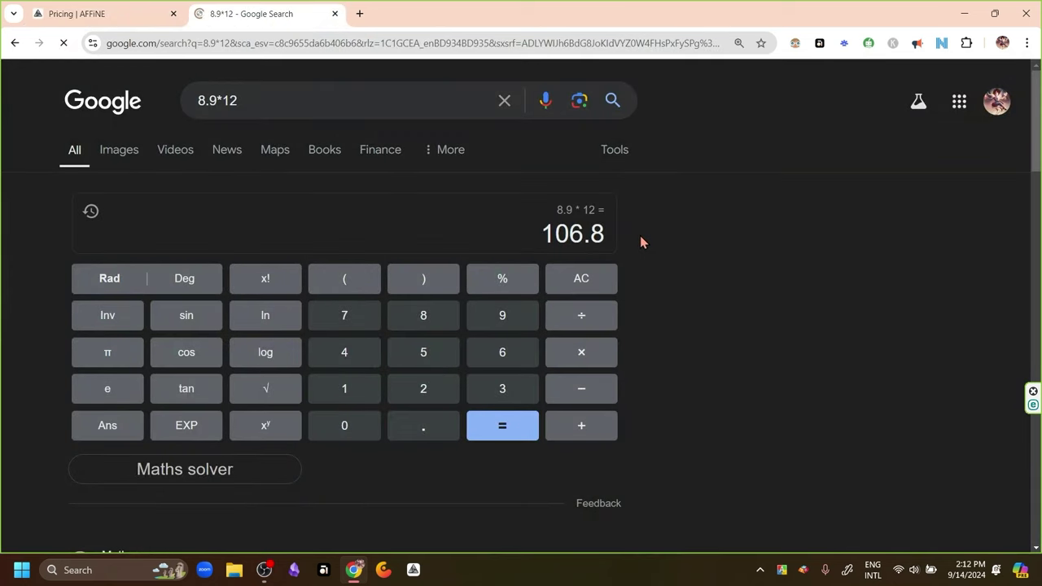
pyautogui.click(97, 15)
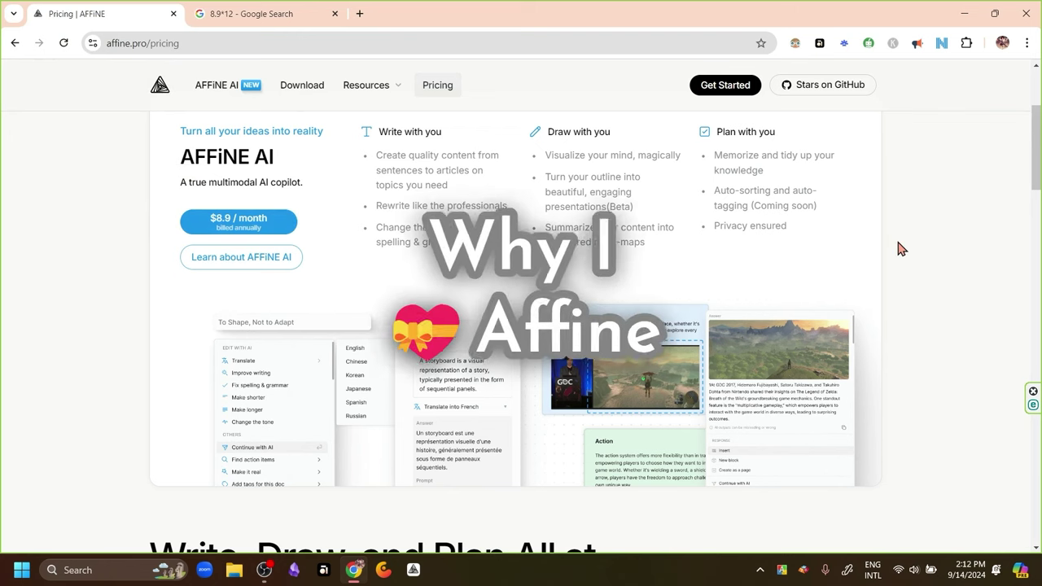
# Examine the features included in the FOSS + Basic, Pro and Teams / Enterprise plans
pyautogui.scroll(-8, 901, 248)
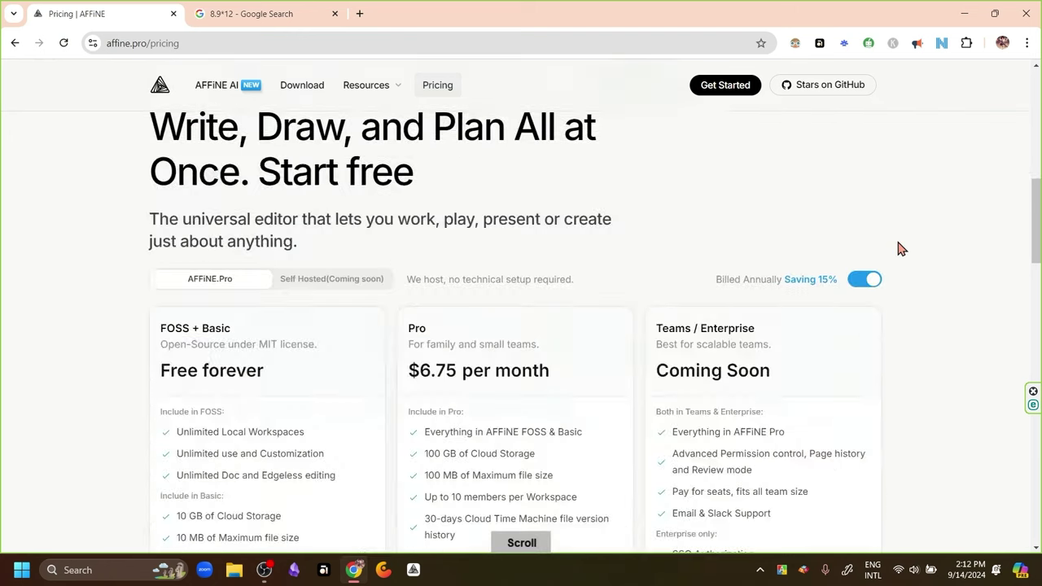
pyautogui.scroll(3, 902, 248)
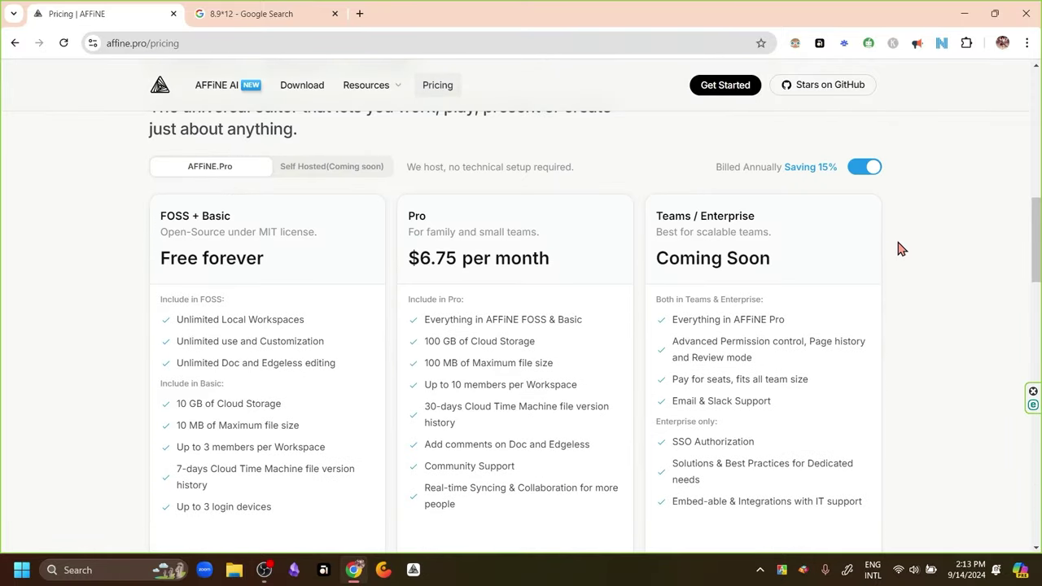
pyautogui.scroll(-3, 902, 249)
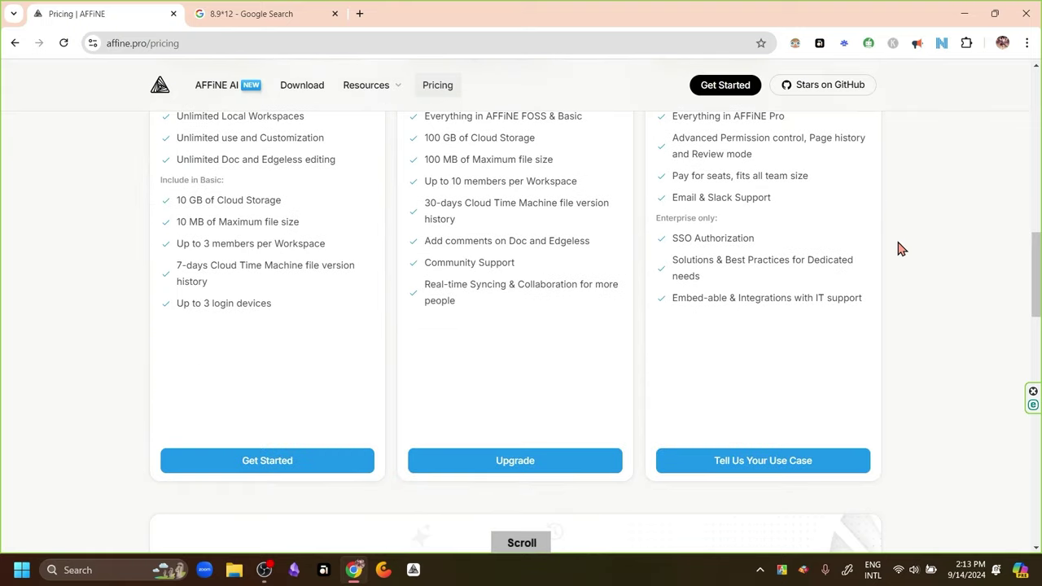
# Switch to the AFFiNE desktop app and show the Sep 1, 2024 journal in edgeless mode
pyautogui.click(964, 14)
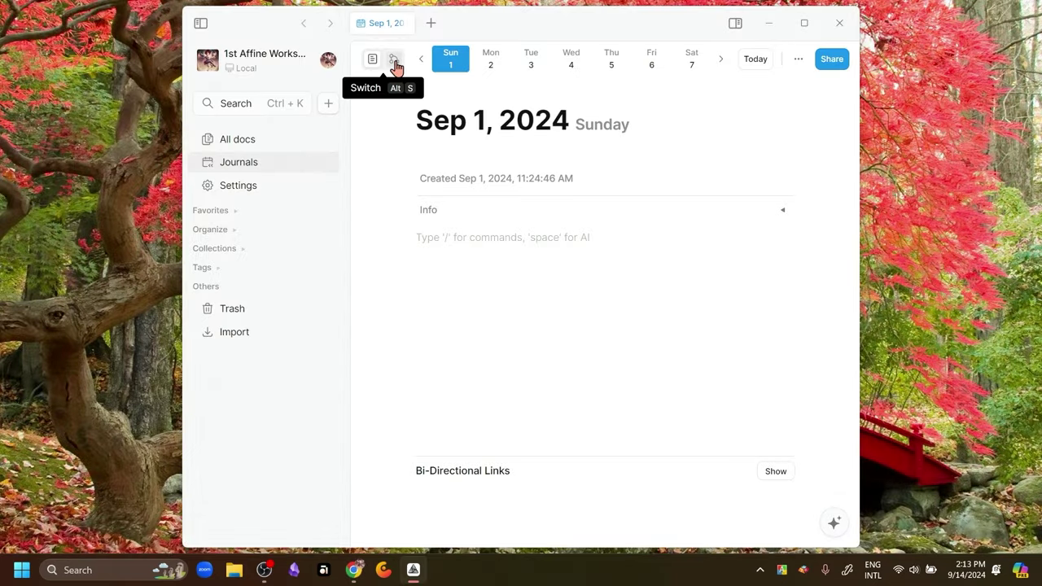
pyautogui.click(394, 62)
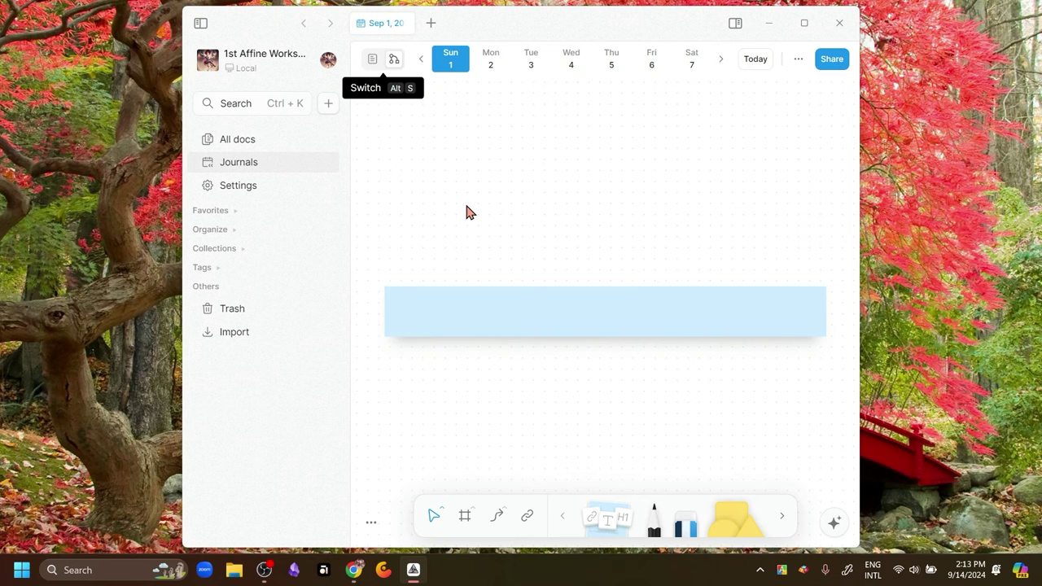
pyautogui.moveTo(469, 199); pyautogui.dragTo(637, 273)
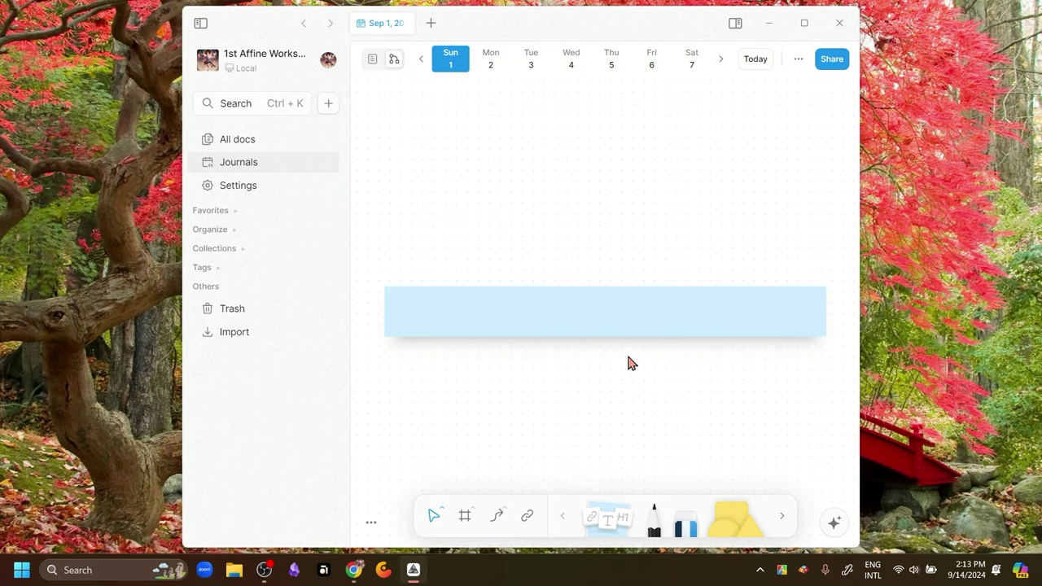
# Handwrite "Write" in black with the pen above the blue note and draw two red infinity shapes beside it
pyautogui.click(654, 531)
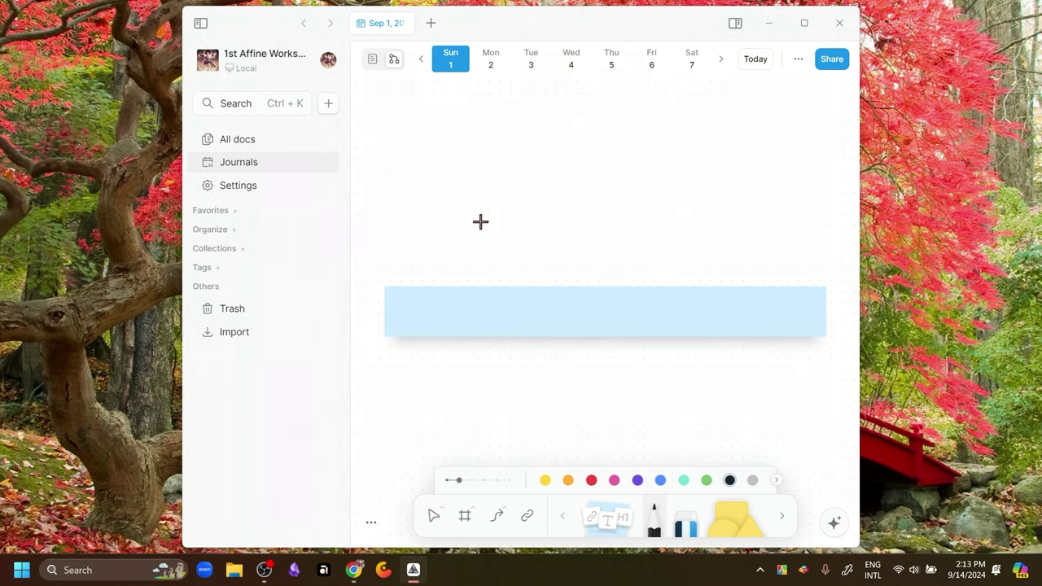
pyautogui.moveTo(451, 178)
pyautogui.mouseDown()
pyautogui.moveTo(482, 184)
pyautogui.moveTo(492, 172)
pyautogui.moveTo(530, 184)
pyautogui.mouseUp()
pyautogui.click(592, 480)
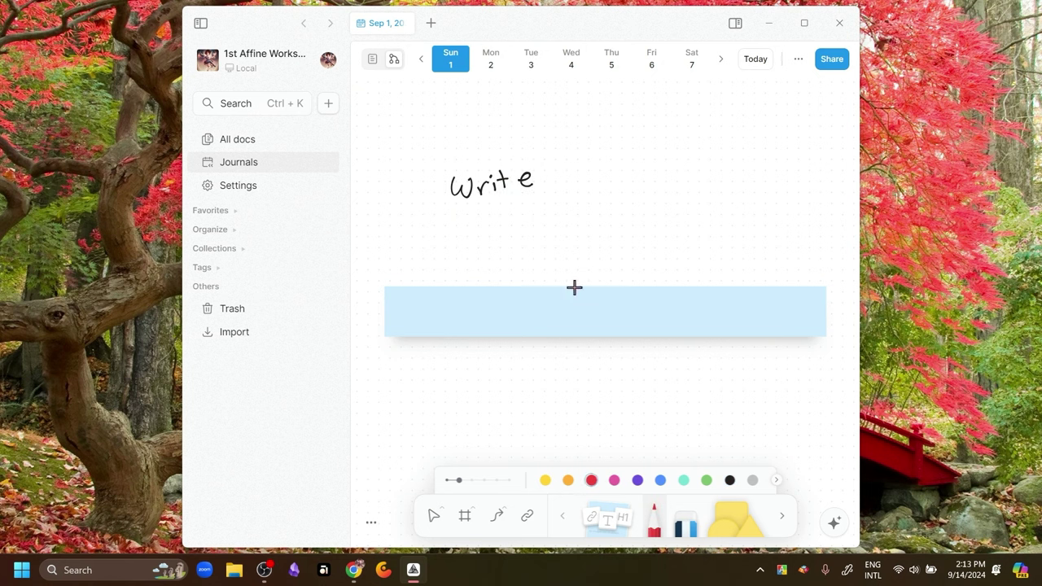
pyautogui.moveTo(562, 225)
pyautogui.mouseDown()
pyautogui.moveTo(643, 214)
pyautogui.moveTo(668, 163)
pyautogui.moveTo(579, 237)
pyautogui.mouseUp()
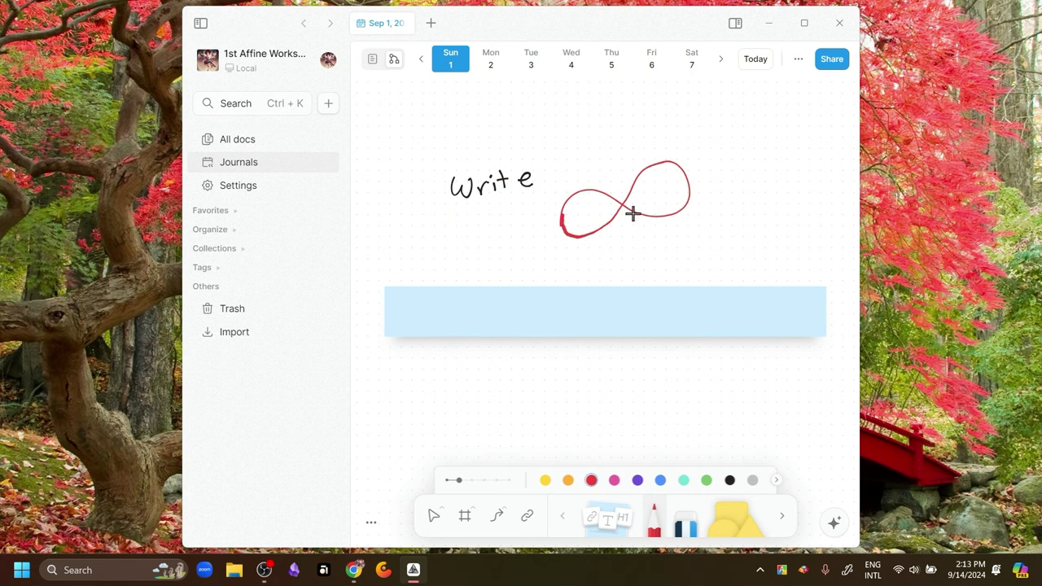
pyautogui.moveTo(711, 175)
pyautogui.mouseDown()
pyautogui.moveTo(779, 195)
pyautogui.moveTo(742, 223)
pyautogui.moveTo(714, 180)
pyautogui.moveTo(717, 161)
pyautogui.mouseUp()
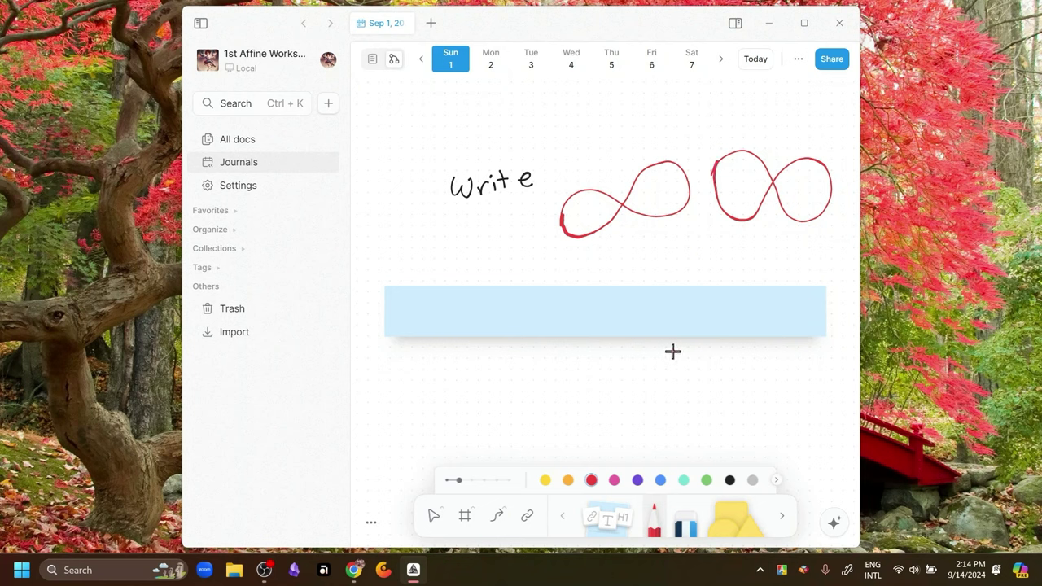
# Enter "Here is a note" in the blue note and compare the journal in page mode and edgeless mode
pyautogui.press('s')
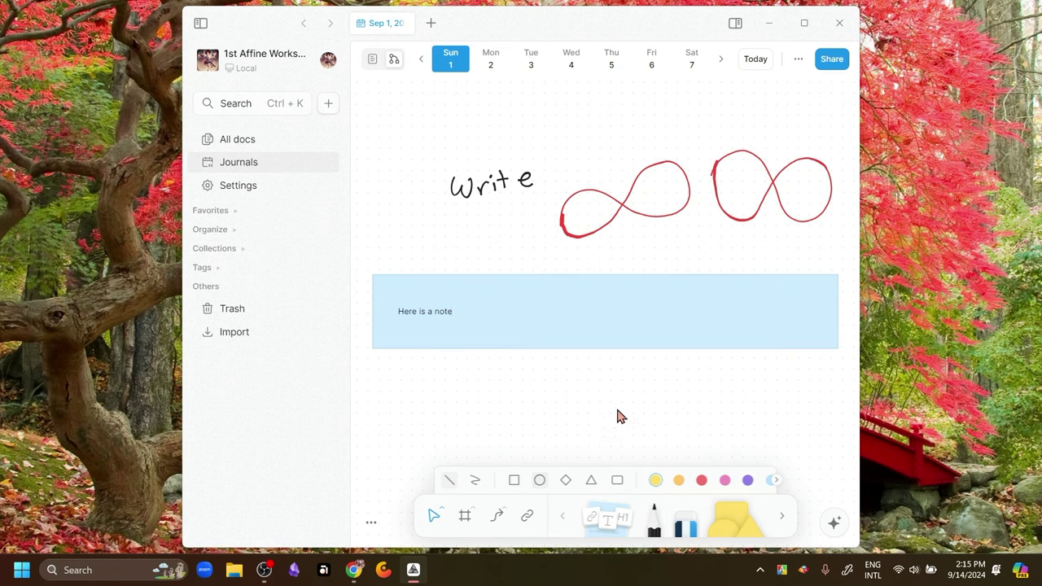
pyautogui.click(373, 62)
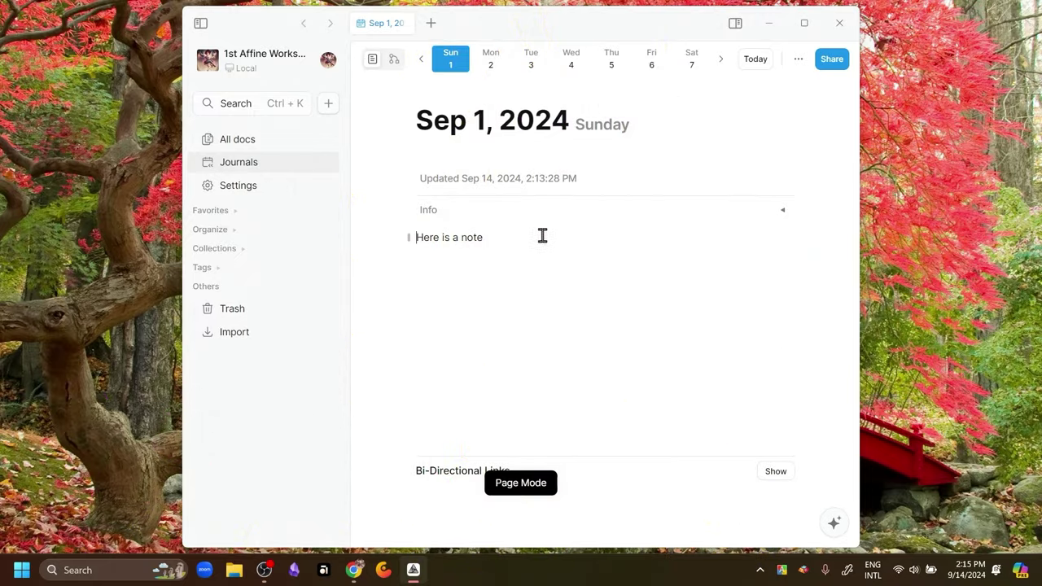
pyautogui.click(394, 60)
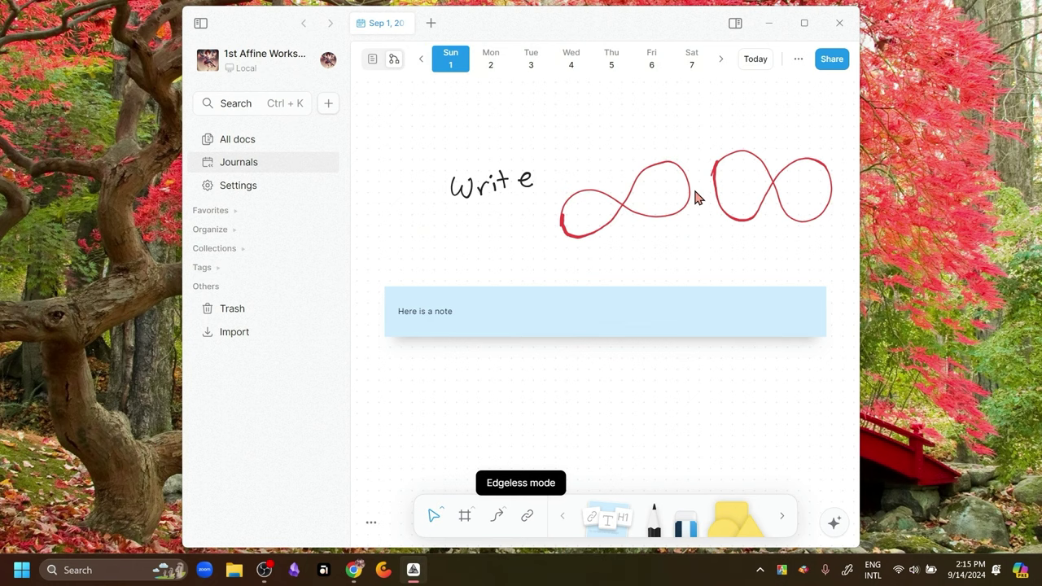
pyautogui.click(373, 58)
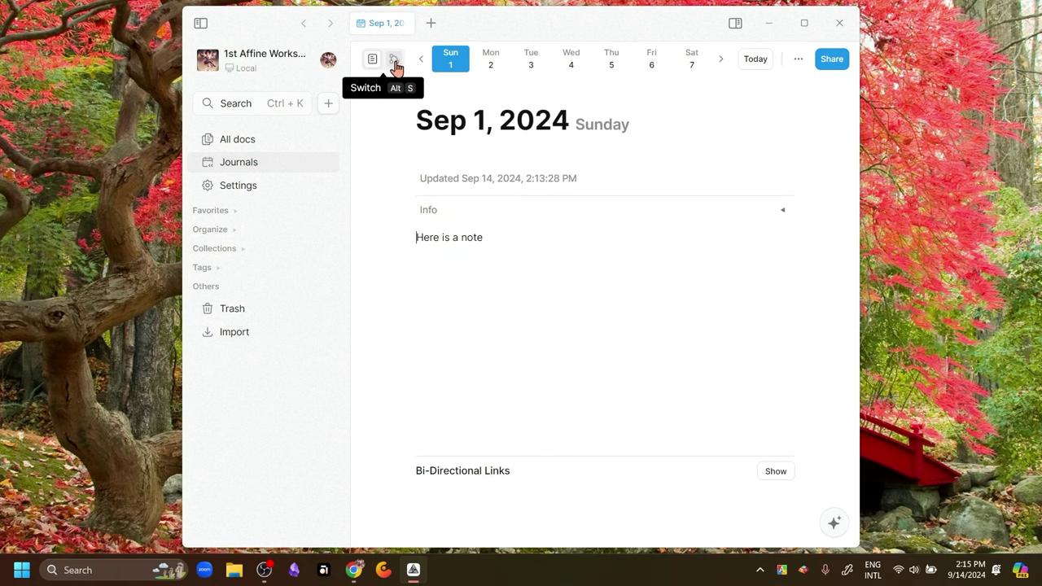
pyautogui.click(395, 64)
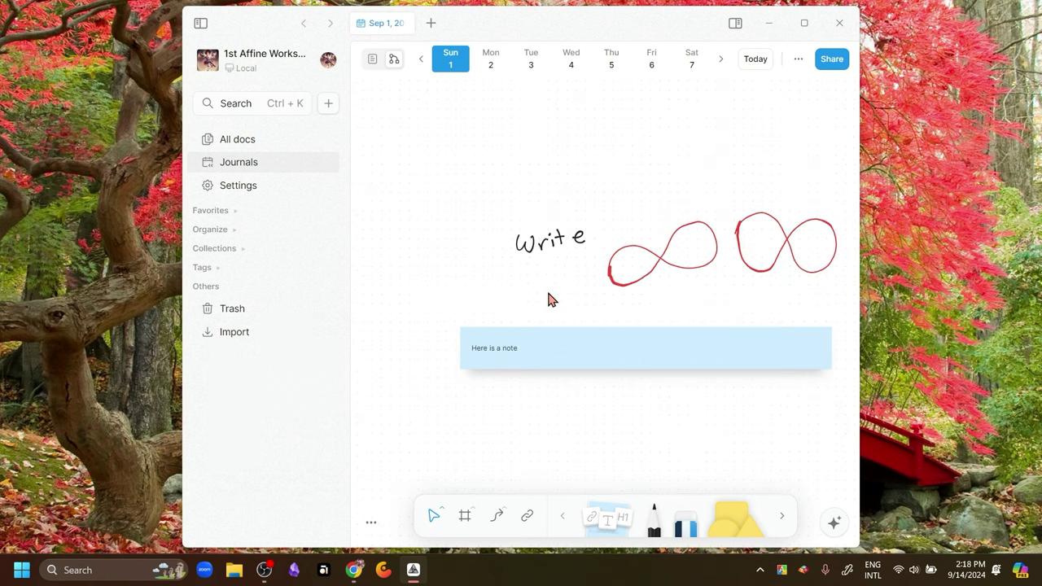
pyautogui.click(465, 520)
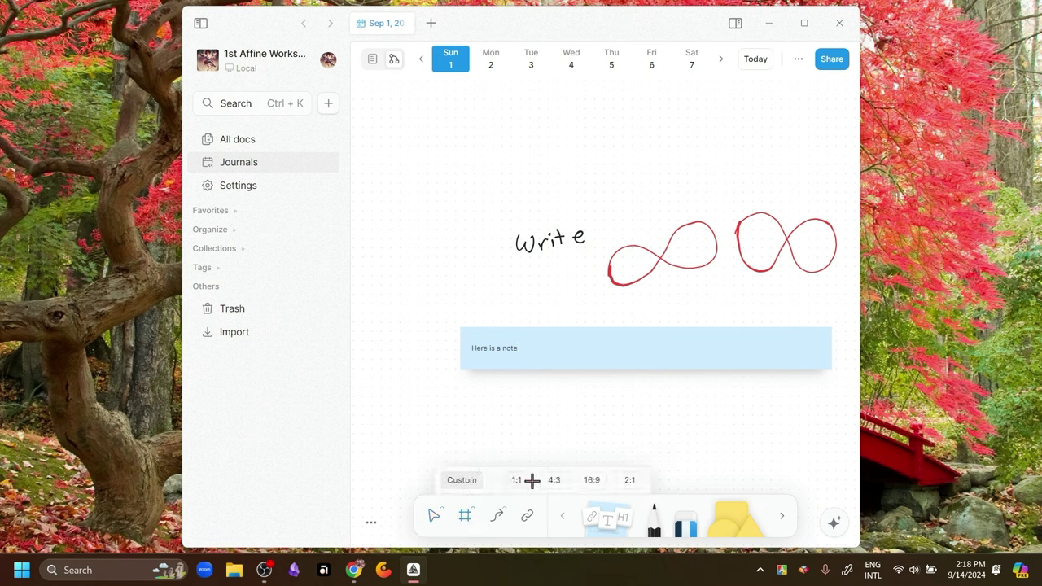
pyautogui.click(465, 517)
pyautogui.press('Escape')
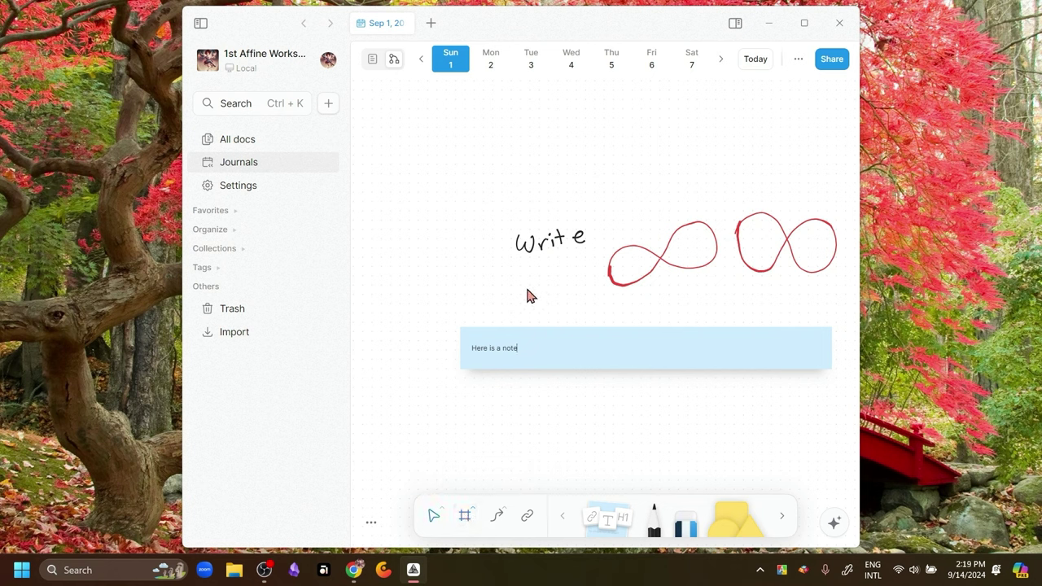
# Add a frame around the handwritten "Write" group and shrink it to fit closely around the word
pyautogui.moveTo(513, 224); pyautogui.dragTo(595, 278)
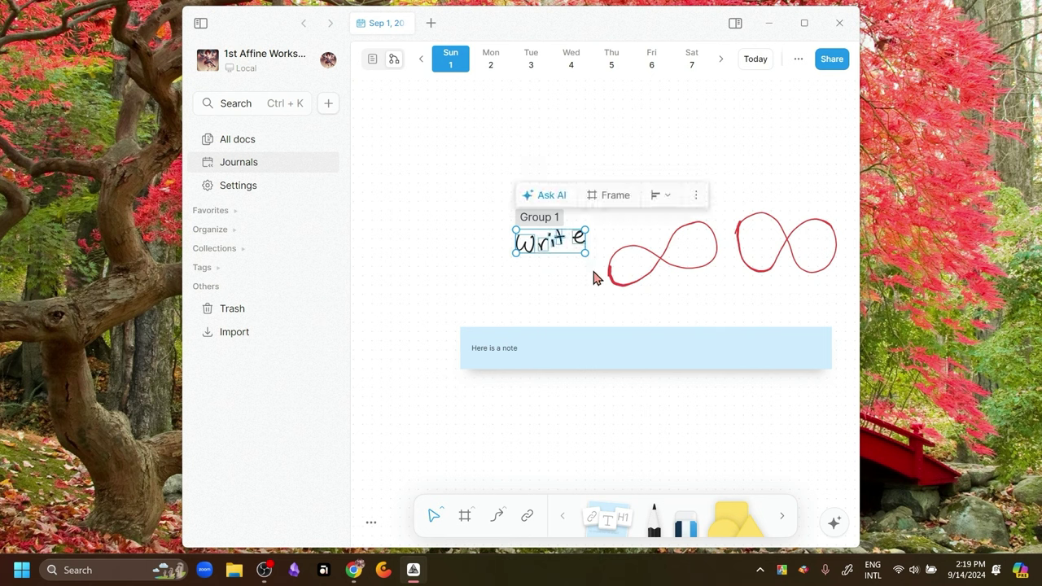
pyautogui.click(607, 199)
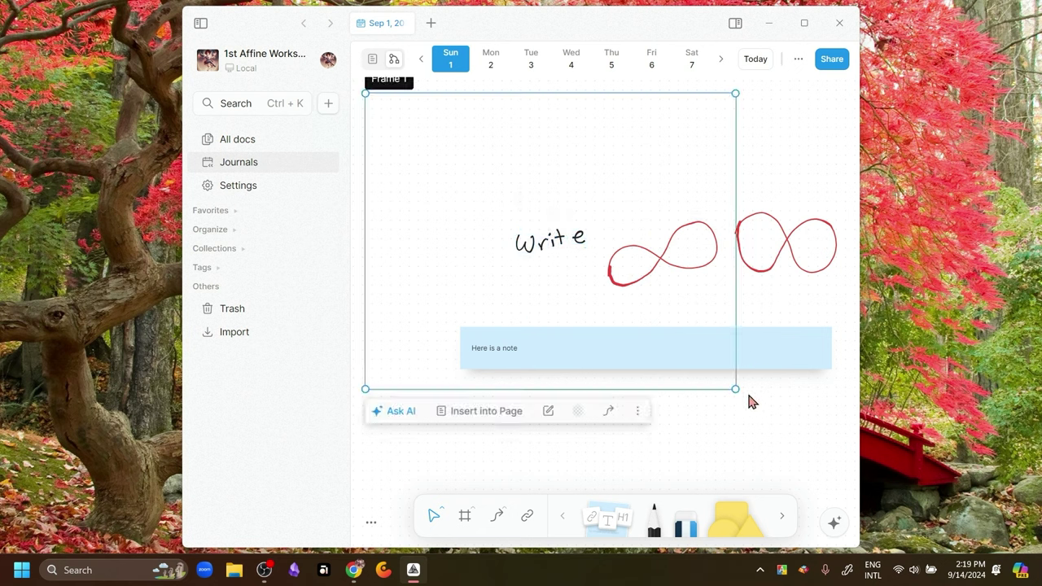
pyautogui.moveTo(733, 388); pyautogui.dragTo(595, 275)
pyautogui.moveTo(366, 92); pyautogui.dragTo(505, 218)
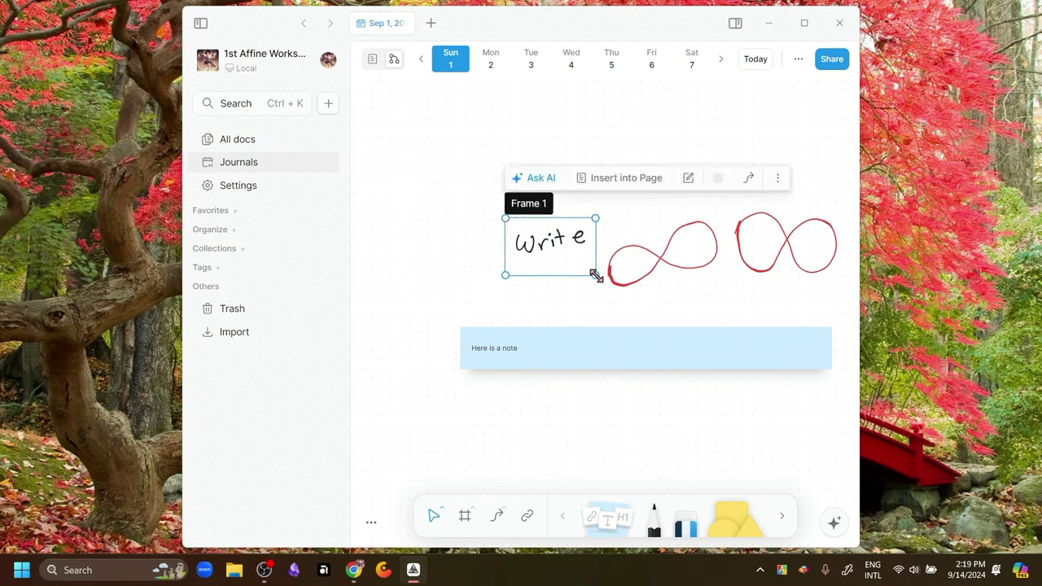
pyautogui.moveTo(597, 276); pyautogui.dragTo(596, 263)
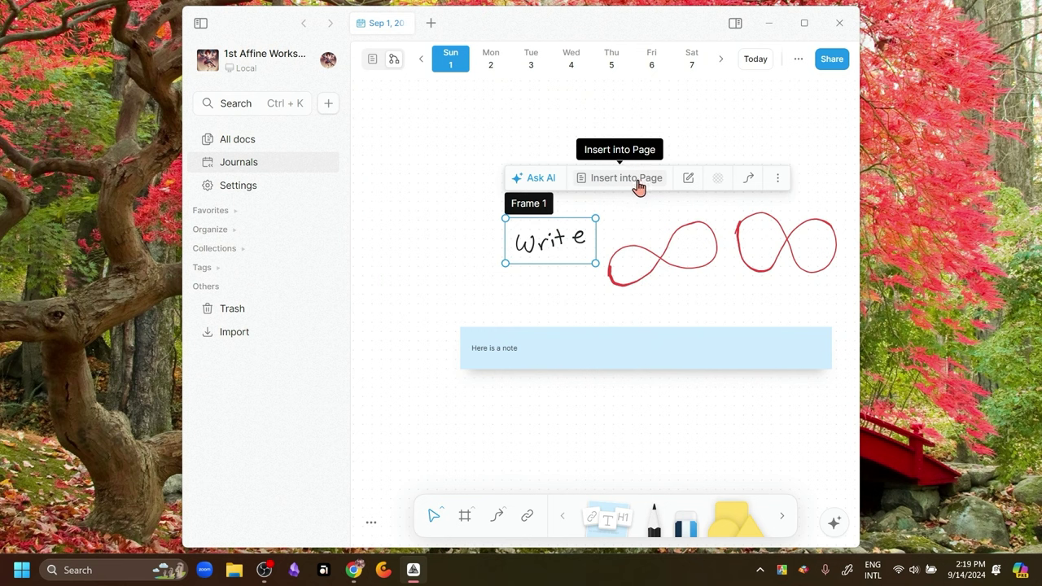
# Insert the frame around "Write" into the page and view the journal in page mode
pyautogui.click(620, 184)
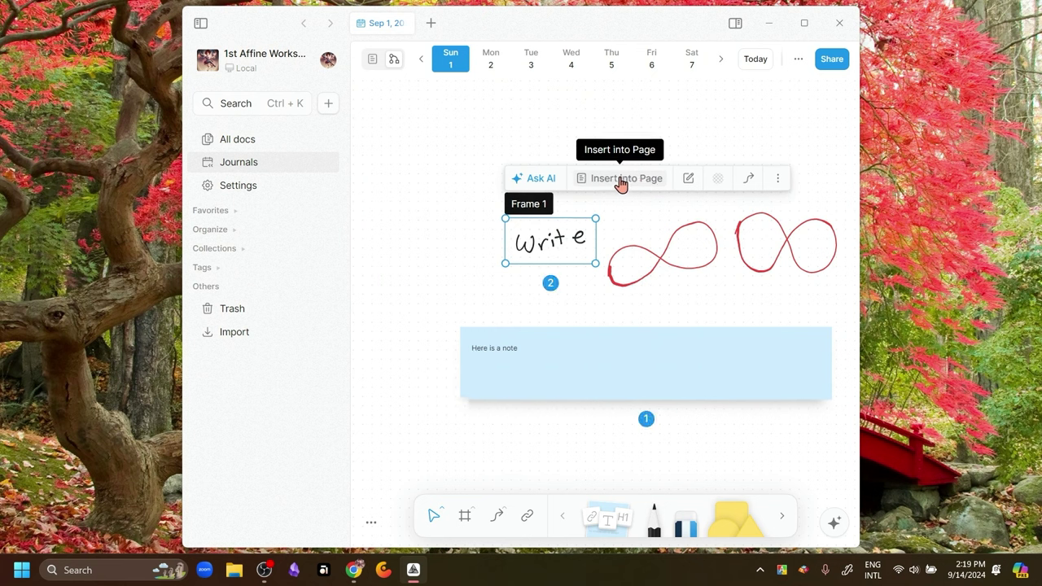
pyautogui.click(372, 61)
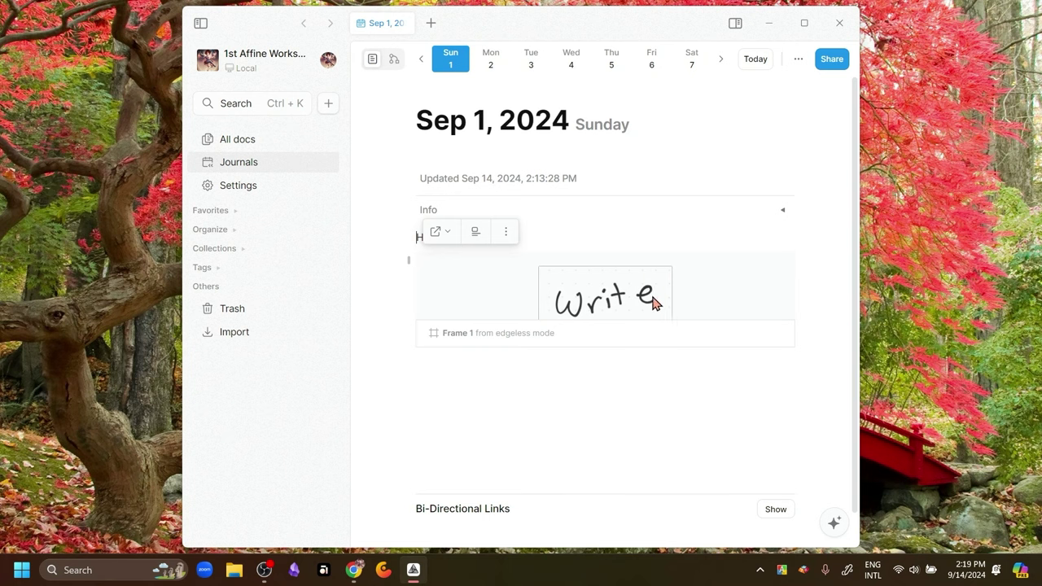
pyautogui.click(700, 225)
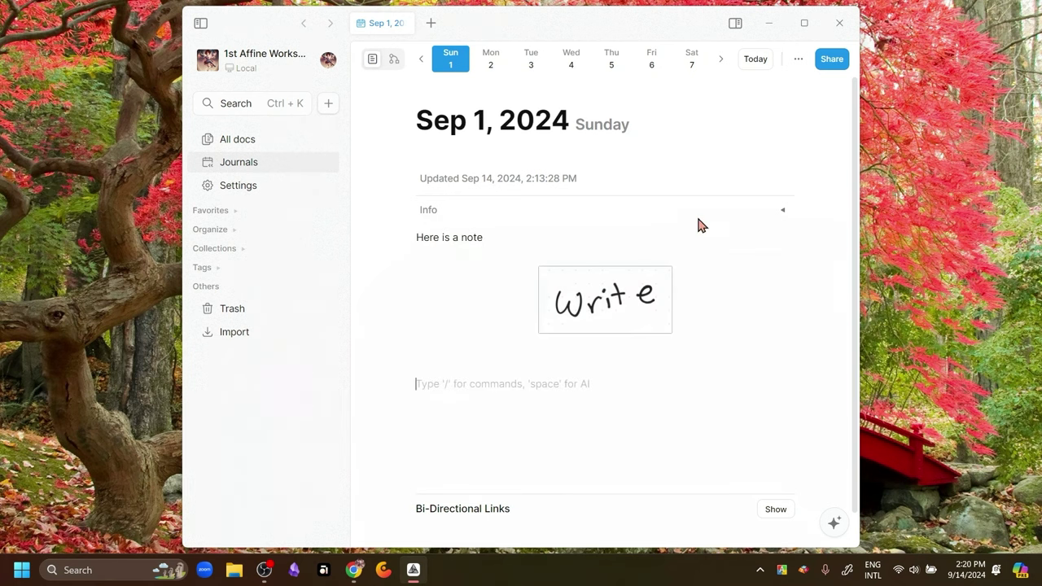
# Return to edgeless mode and examine the note tool's content options, including the link search and the file picker
pyautogui.click(395, 62)
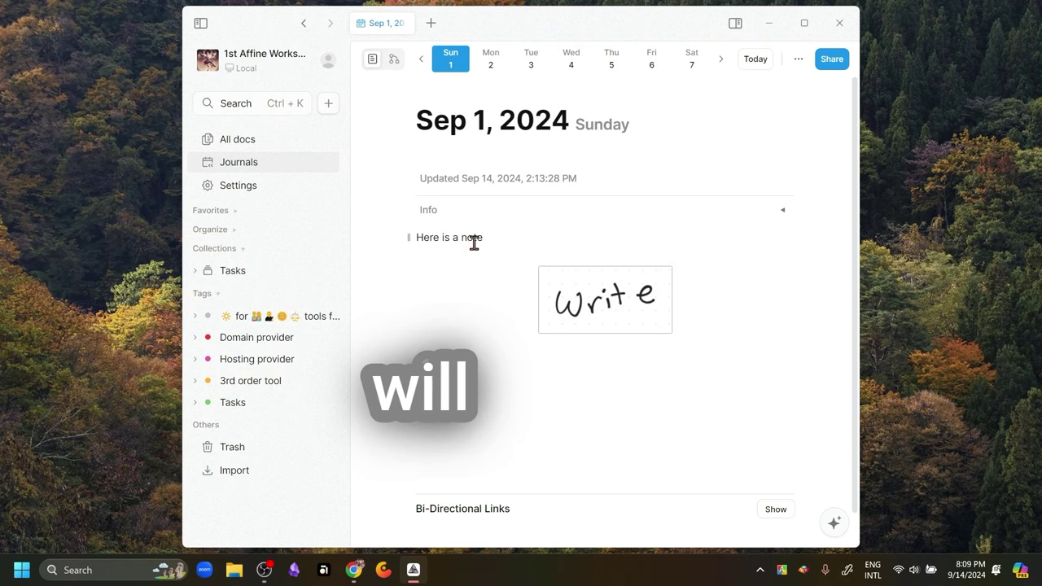
pyautogui.click(394, 60)
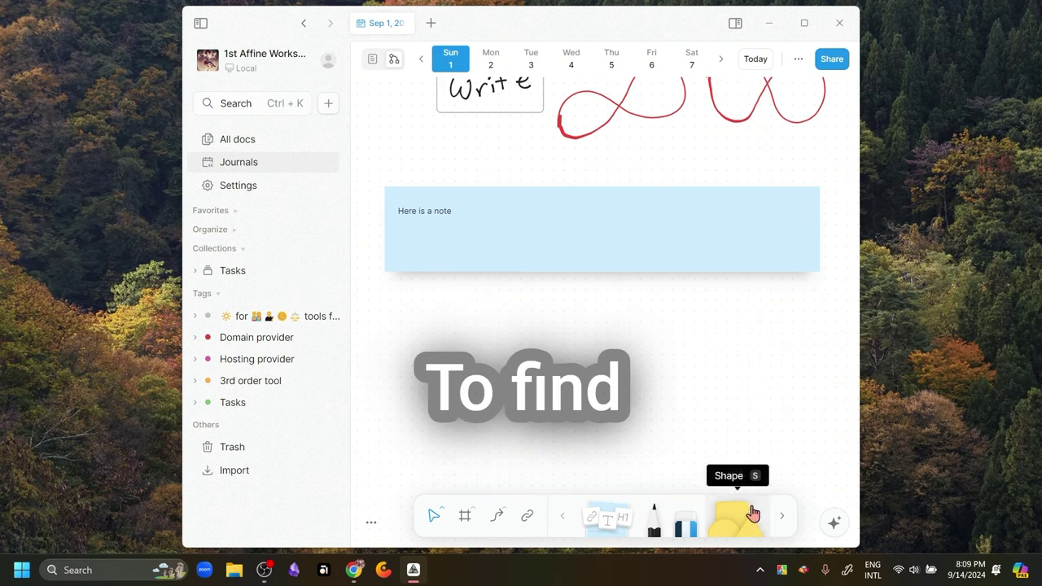
pyautogui.click(782, 517)
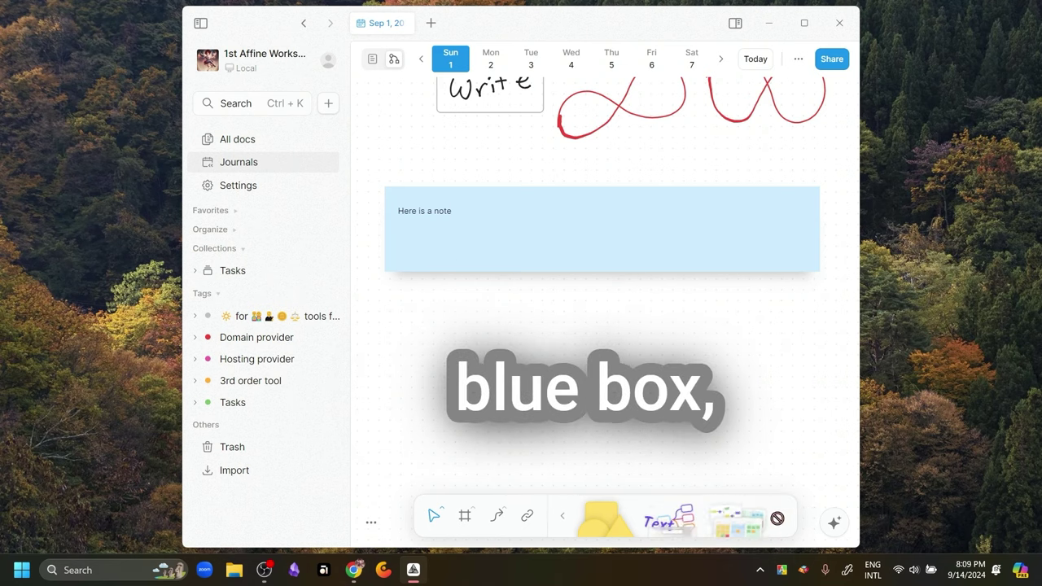
pyautogui.click(562, 518)
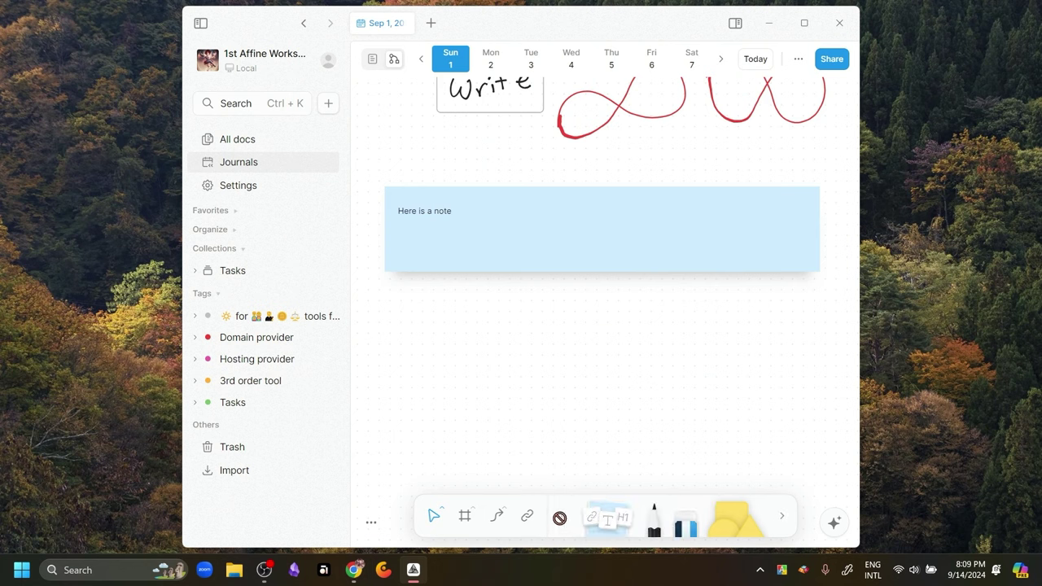
pyautogui.click(606, 521)
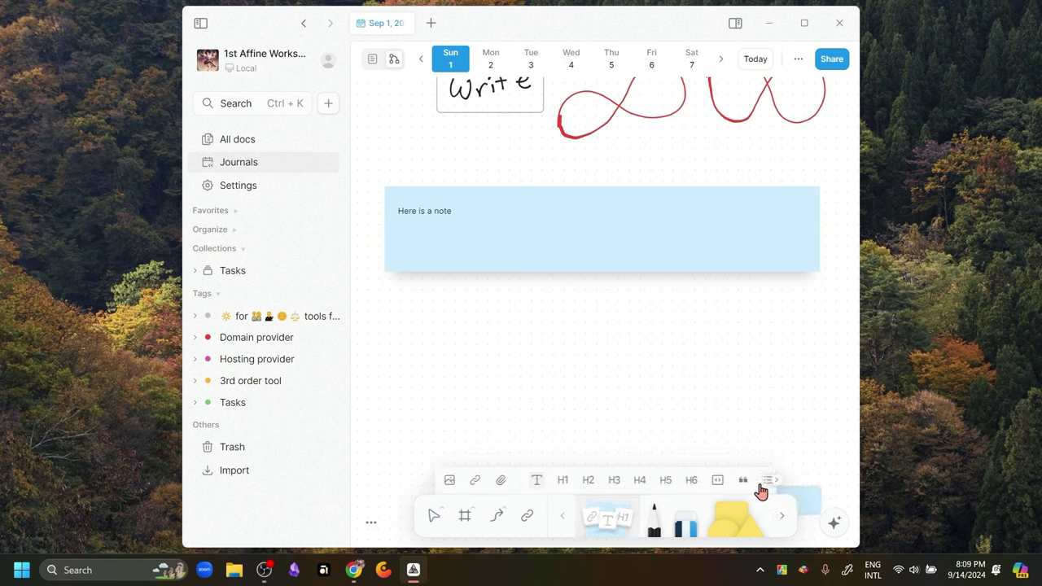
pyautogui.click(476, 484)
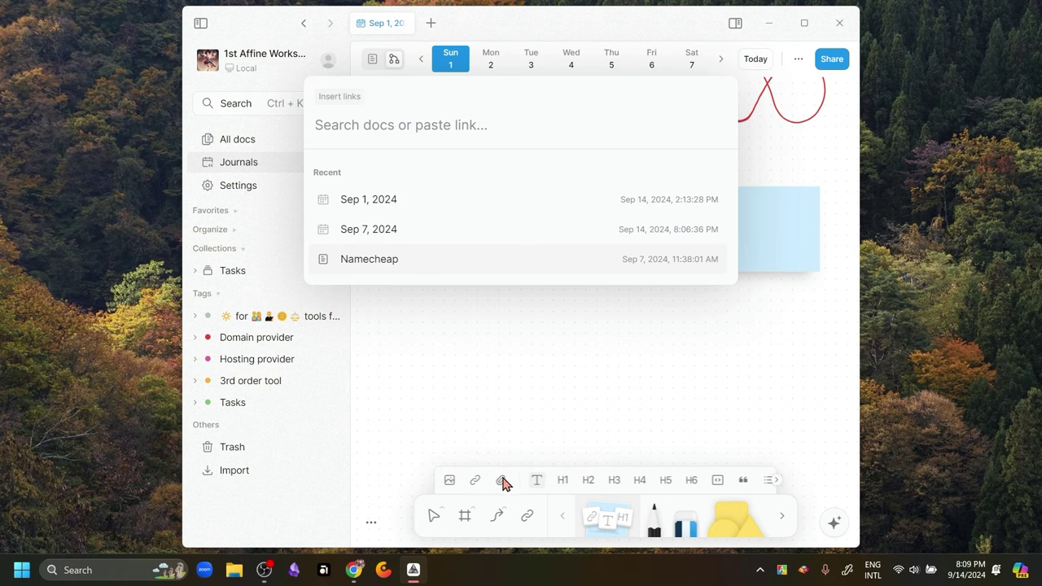
pyautogui.click(503, 484)
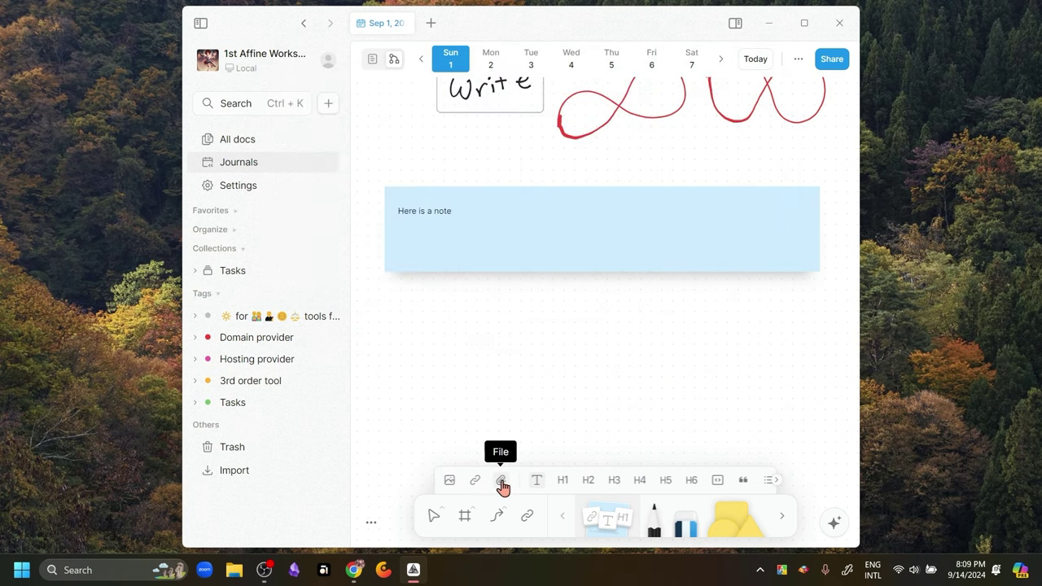
pyautogui.click(502, 482)
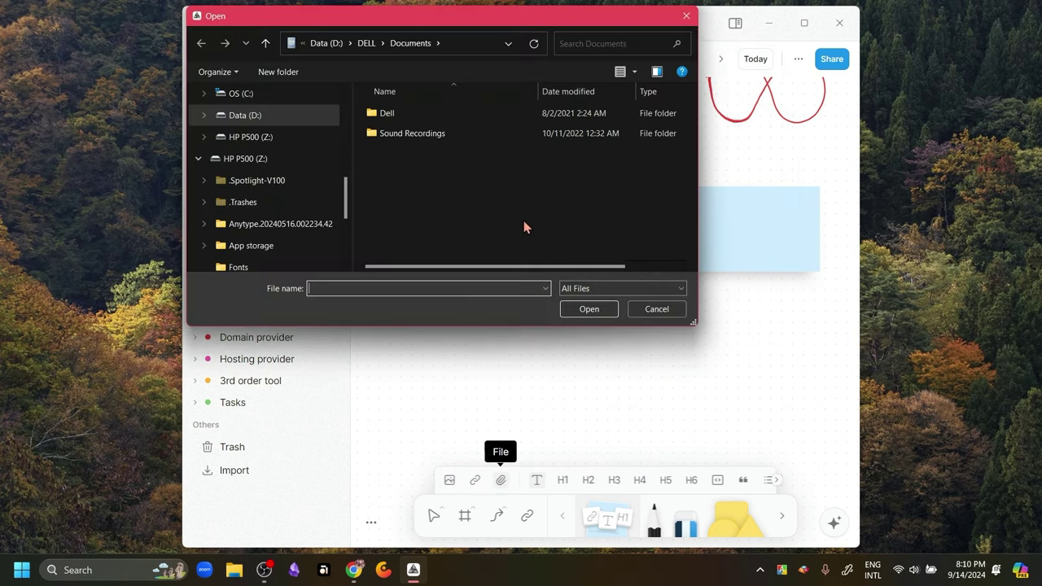
pyautogui.click(644, 311)
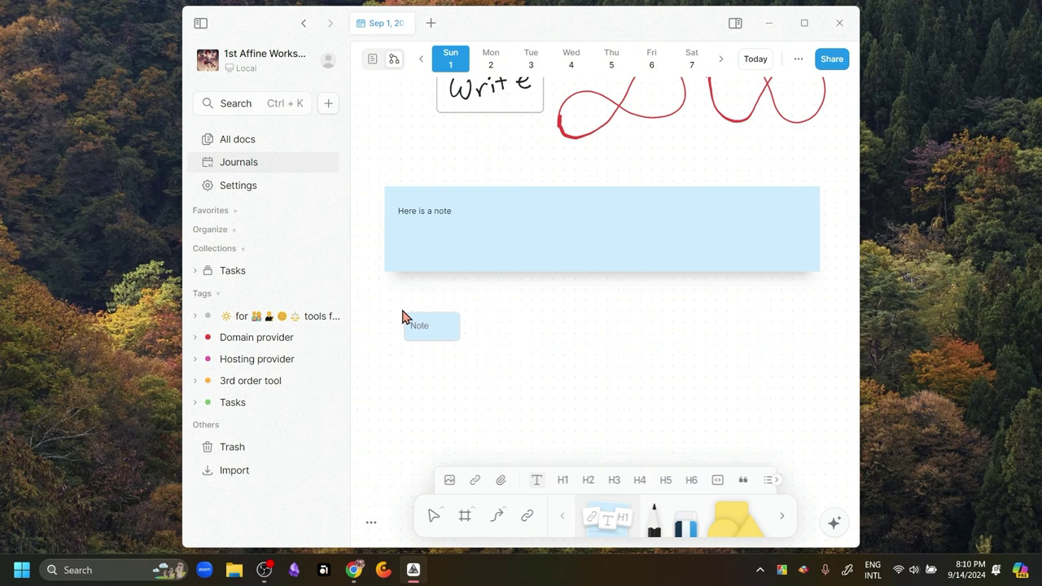
# Draw an empty second note below the "Here is a note" box and position it with a gap between them
pyautogui.moveTo(403, 311); pyautogui.dragTo(561, 426)
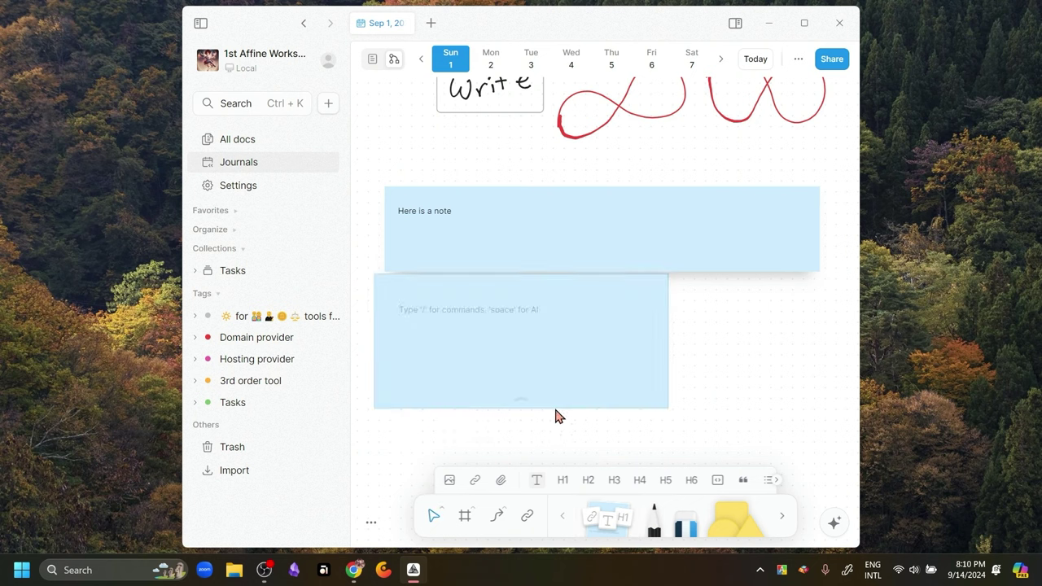
pyautogui.moveTo(490, 297); pyautogui.dragTo(540, 369)
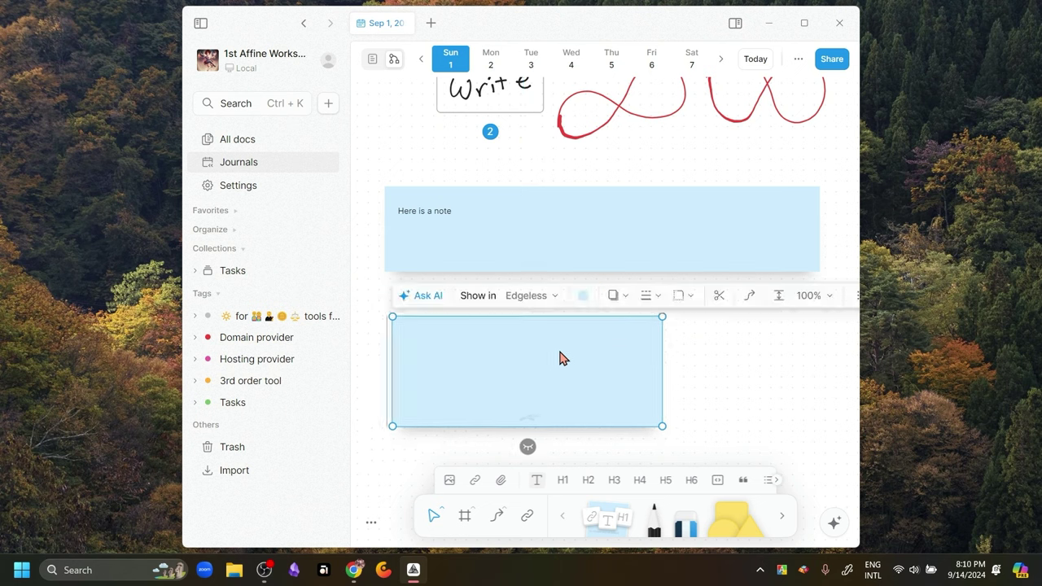
pyautogui.click(721, 369)
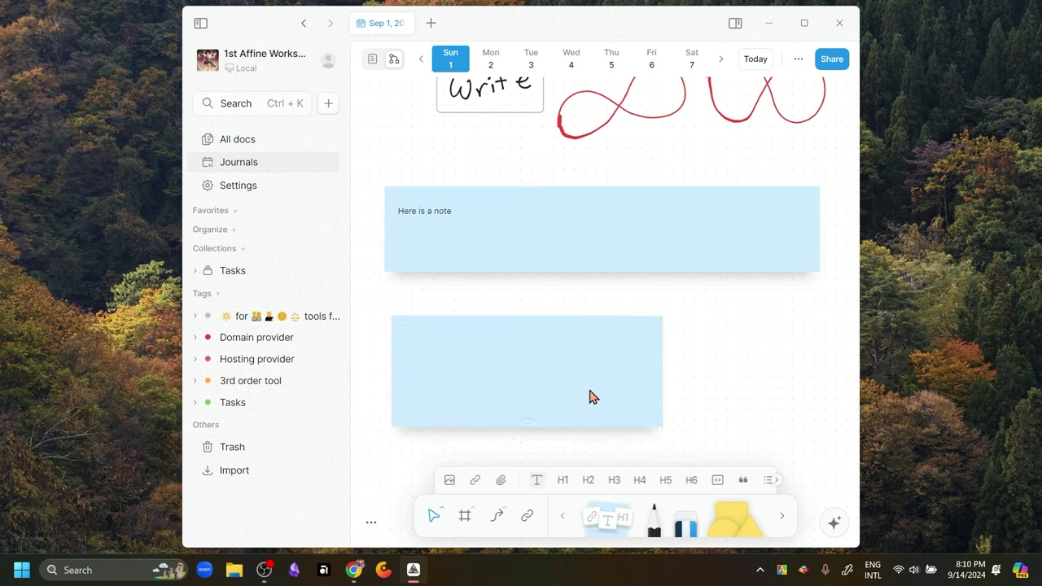
# Connect the empty note to the "Here is a note" box with two curved arrows, one between facing edges and one along their left sides
pyautogui.click(498, 521)
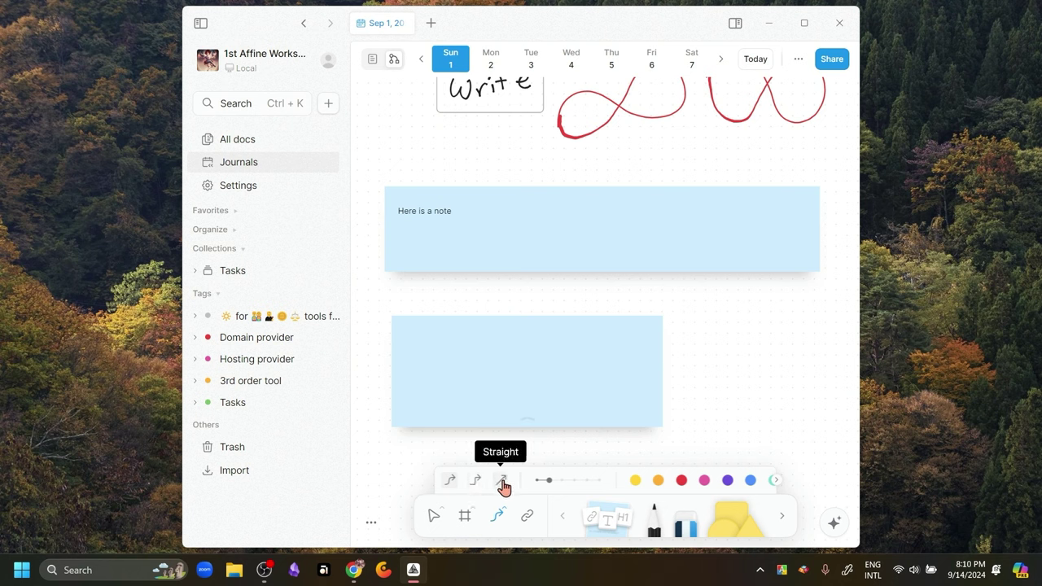
pyautogui.moveTo(557, 318); pyautogui.dragTo(557, 272)
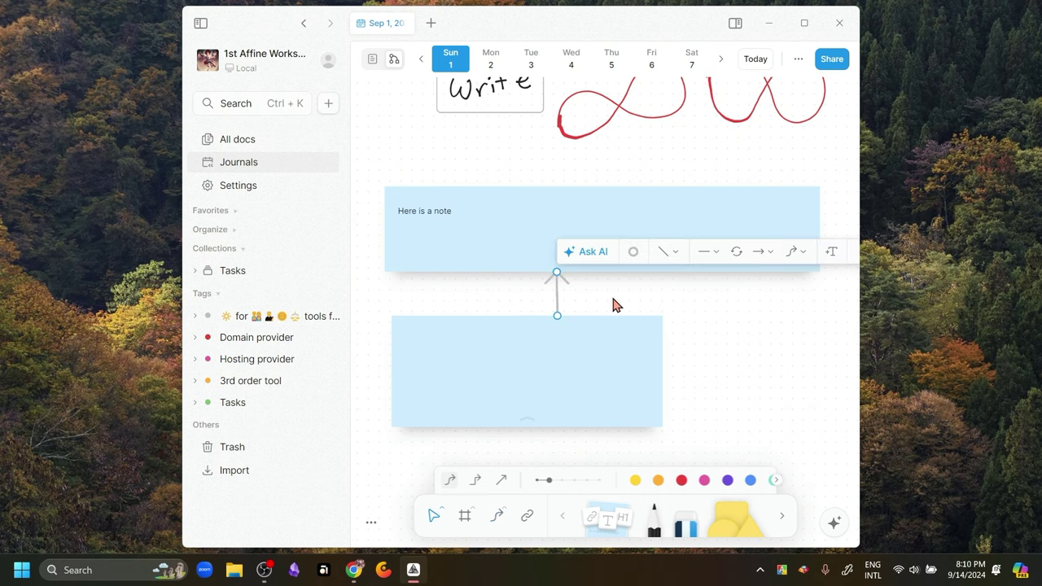
pyautogui.scroll(-5, 614, 303)
pyautogui.scroll(3, 612, 302)
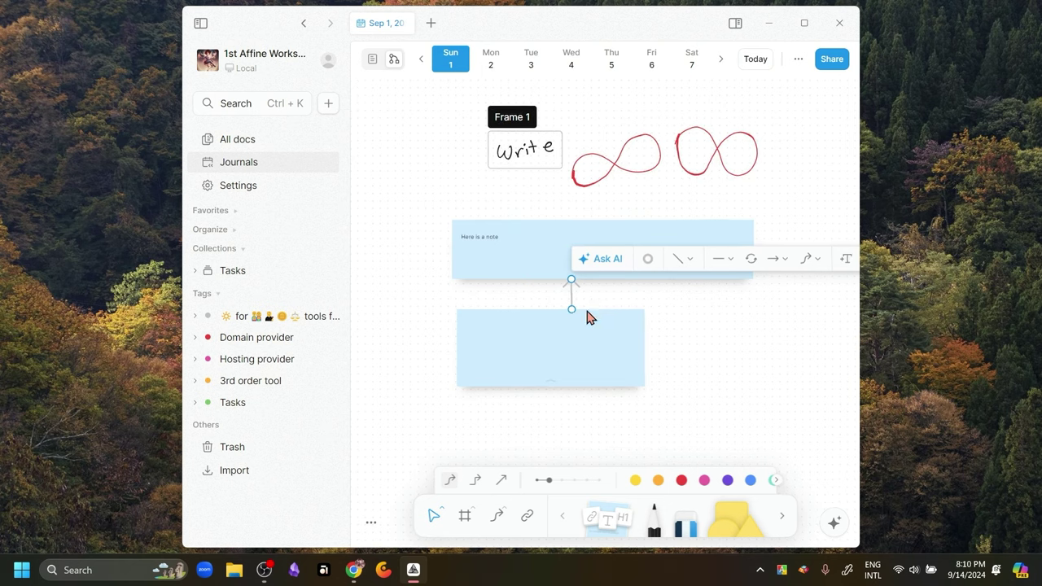
pyautogui.press('c')
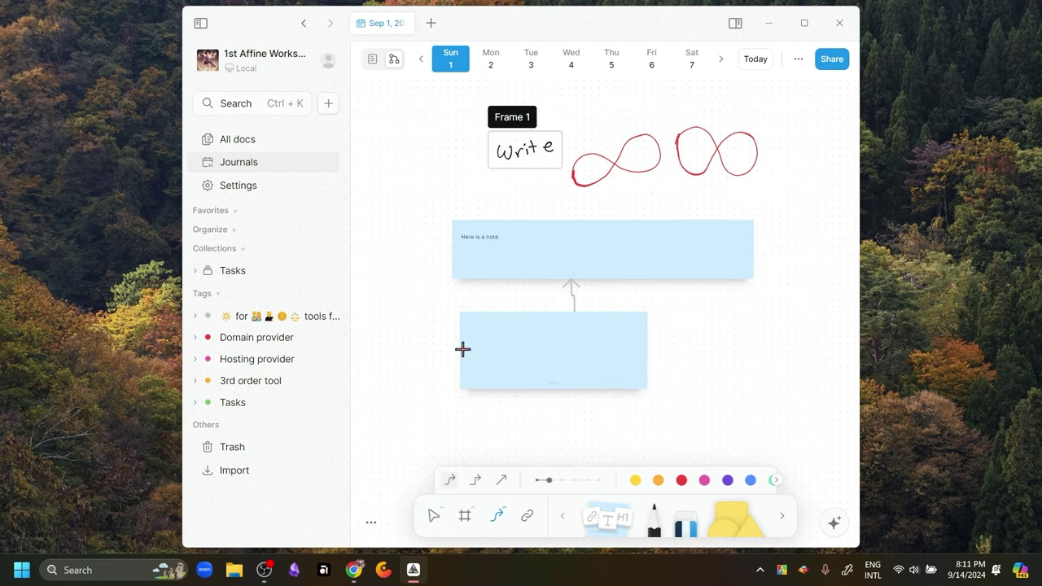
pyautogui.moveTo(448, 348); pyautogui.dragTo(452, 250)
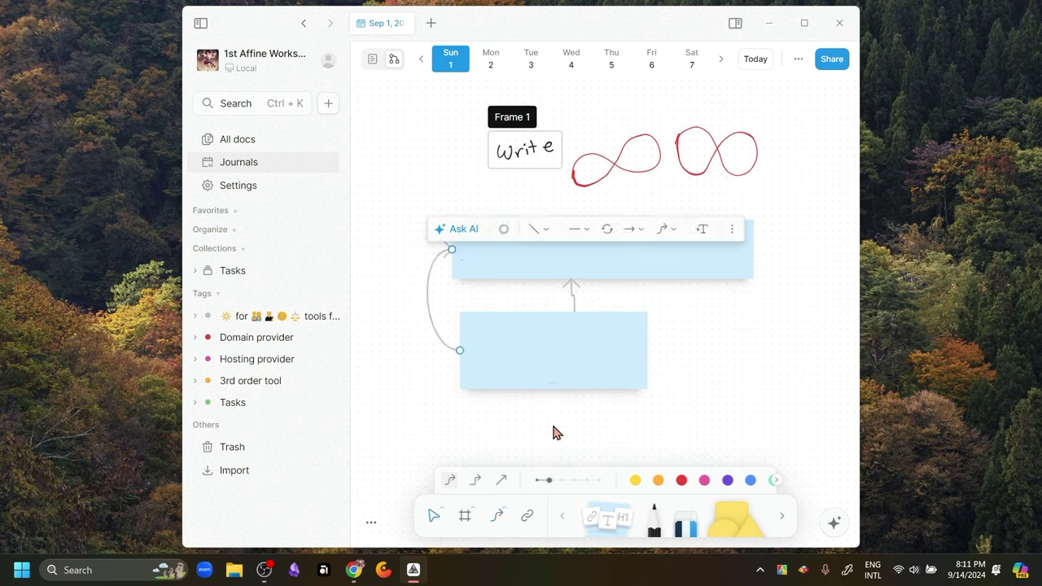
# Connect the empty note to the right edge of the frame around "Write" with a curved arrow
pyautogui.click(547, 366)
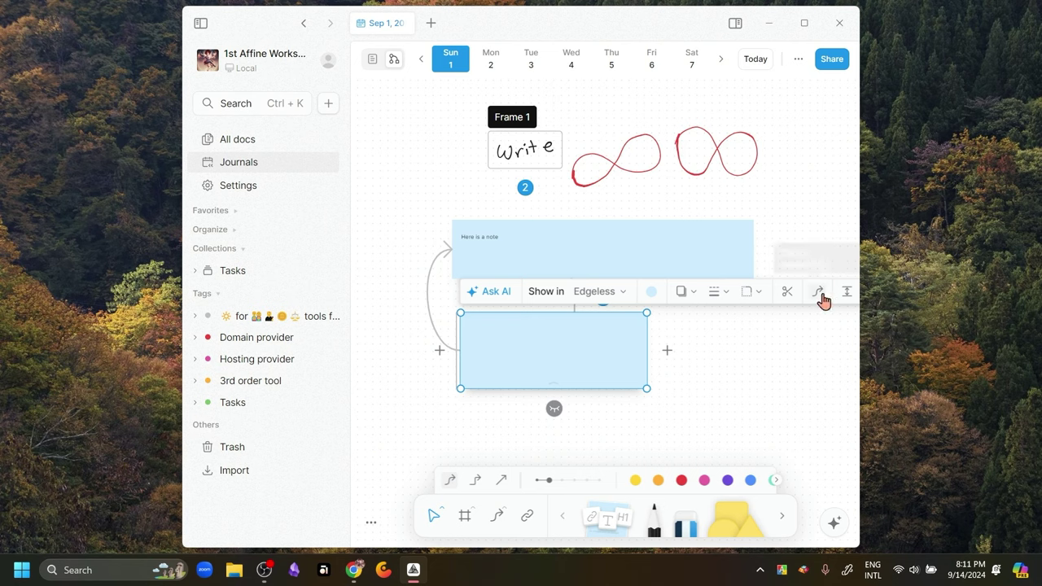
pyautogui.hscroll(2, 814, 312)
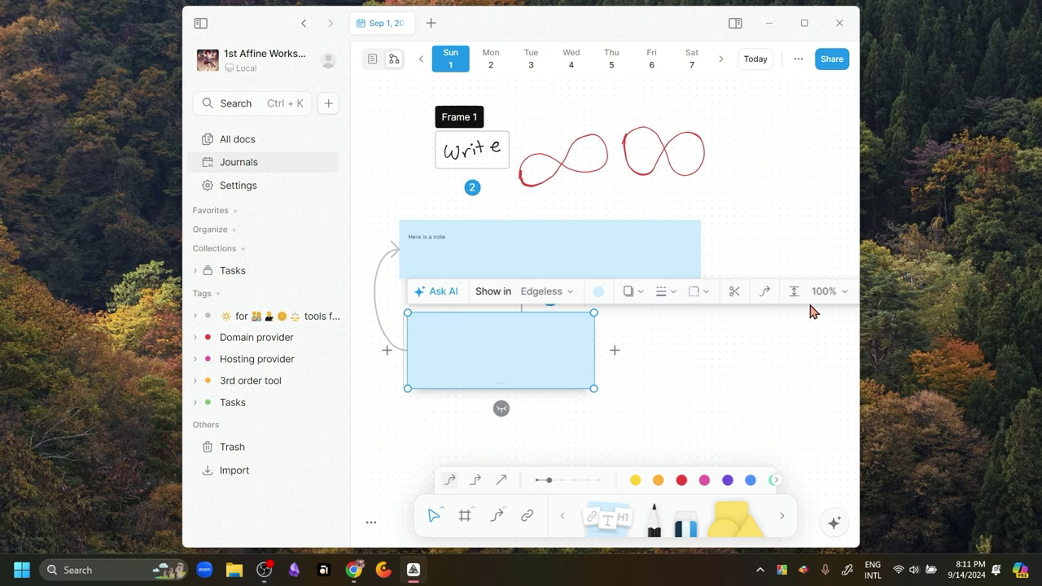
pyautogui.click(764, 297)
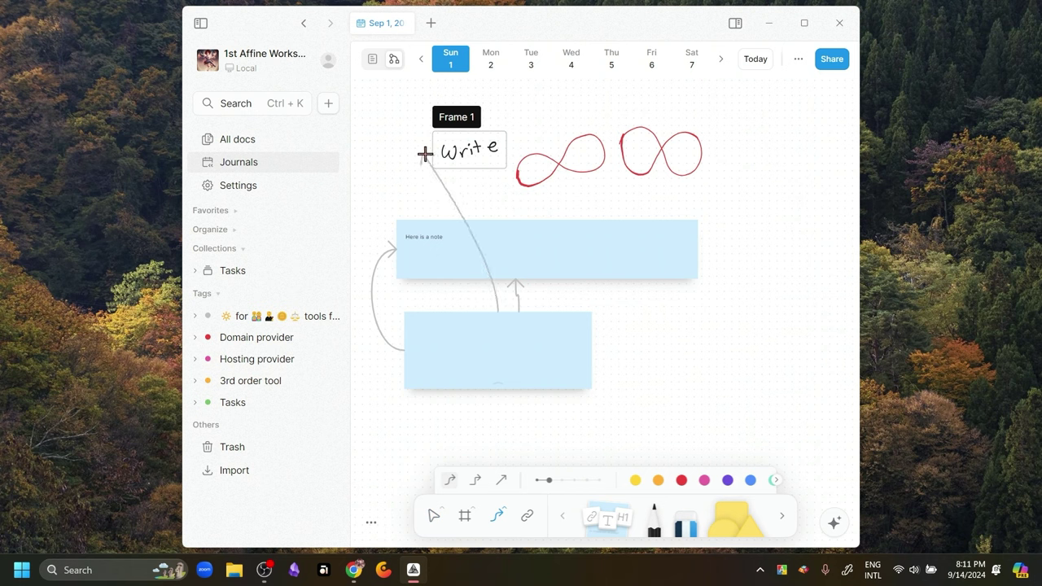
pyautogui.click(500, 167)
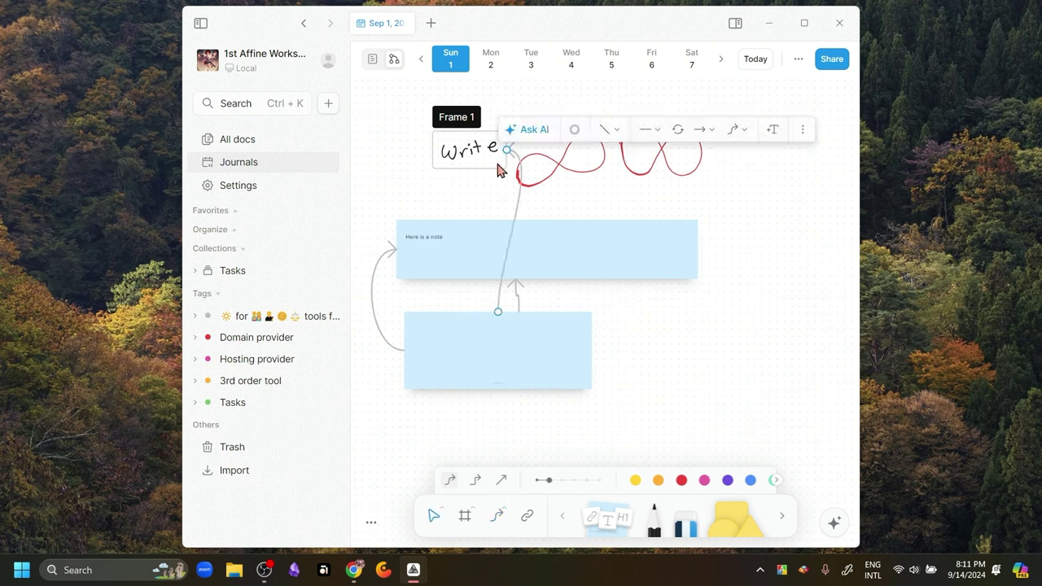
pyautogui.click(707, 207)
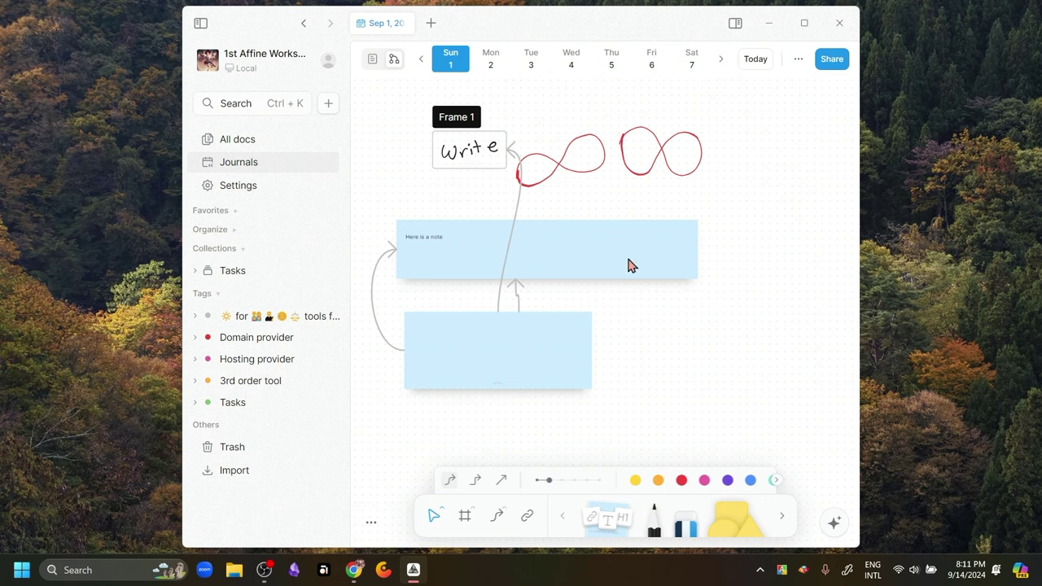
# Draw a curved arrow from the empty note's right edge to blank canvas and delete that arrow
pyautogui.press('c')
pyautogui.moveTo(592, 352); pyautogui.dragTo(694, 321)
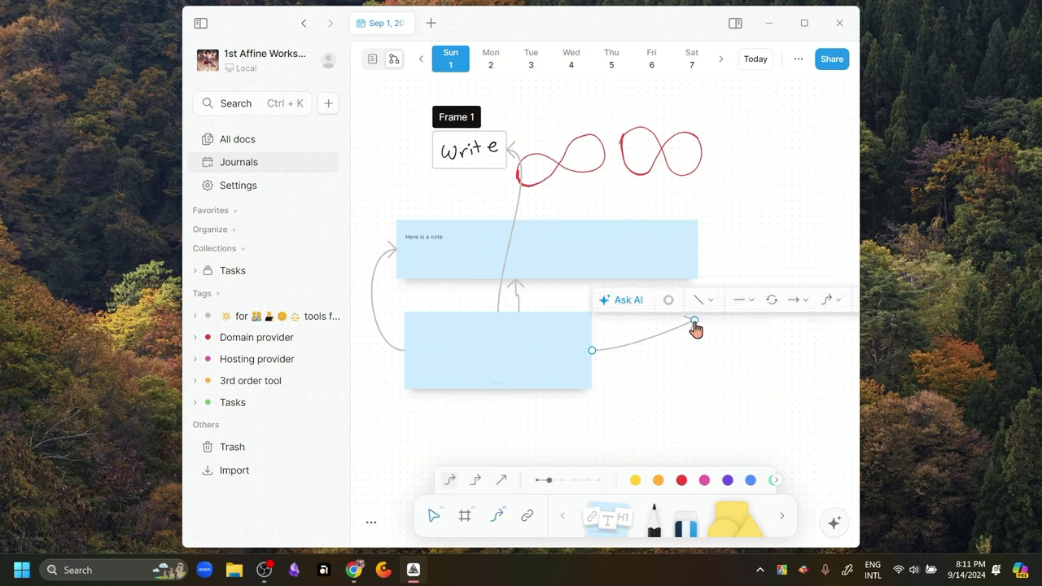
pyautogui.hscroll(3, 720, 351)
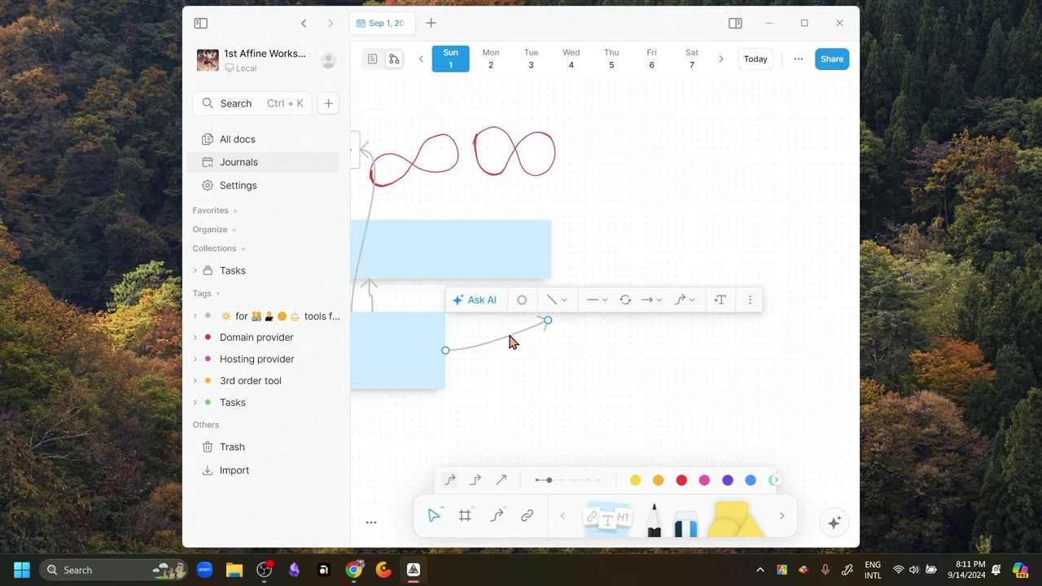
pyautogui.click(750, 300)
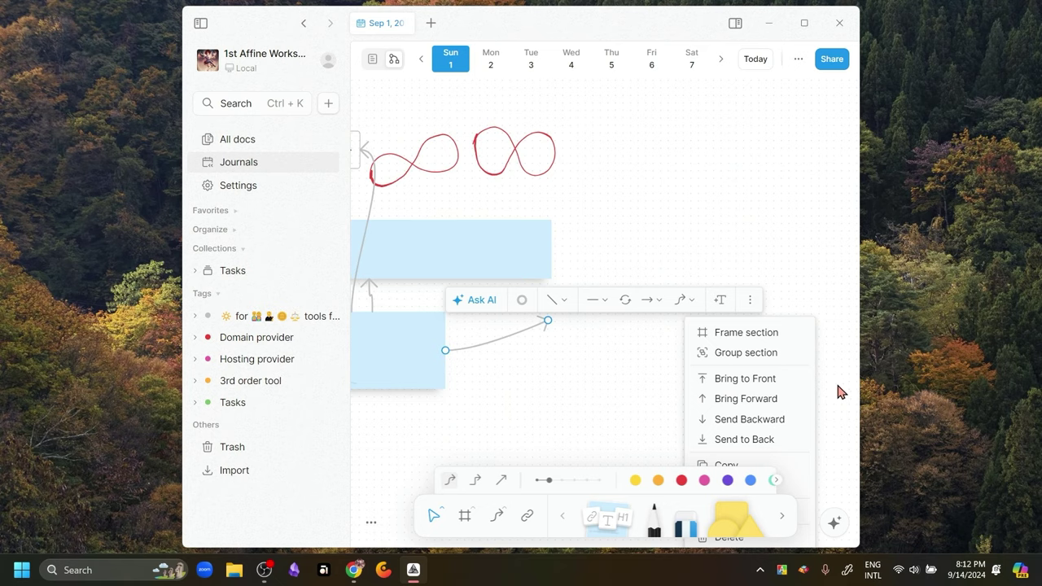
pyautogui.scroll(-4, 842, 390)
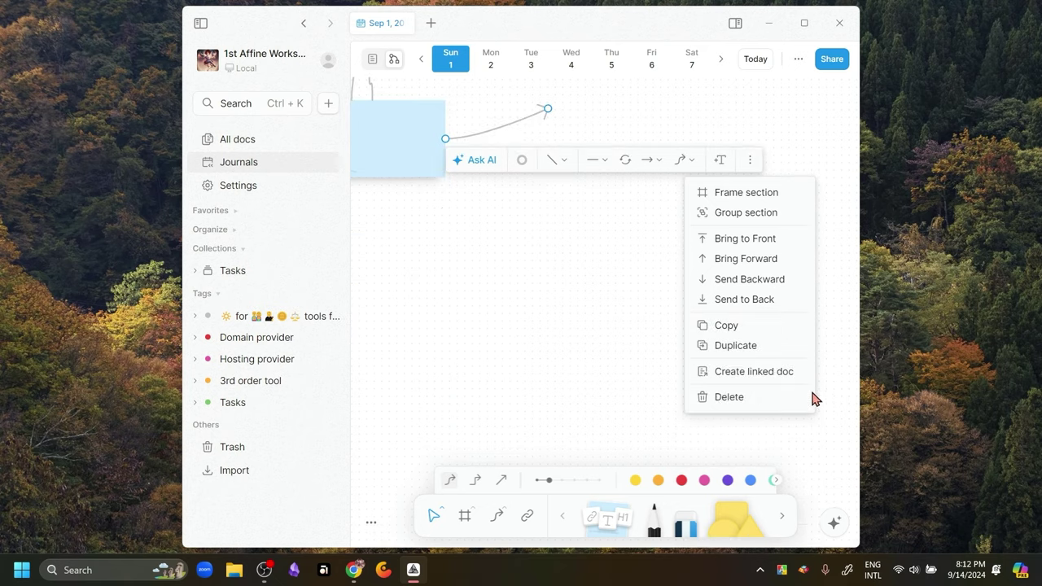
pyautogui.click(735, 401)
# Draw a custom-sized frame around the red infinity shape farthest from the word "Write"
pyautogui.scroll(6, 672, 369)
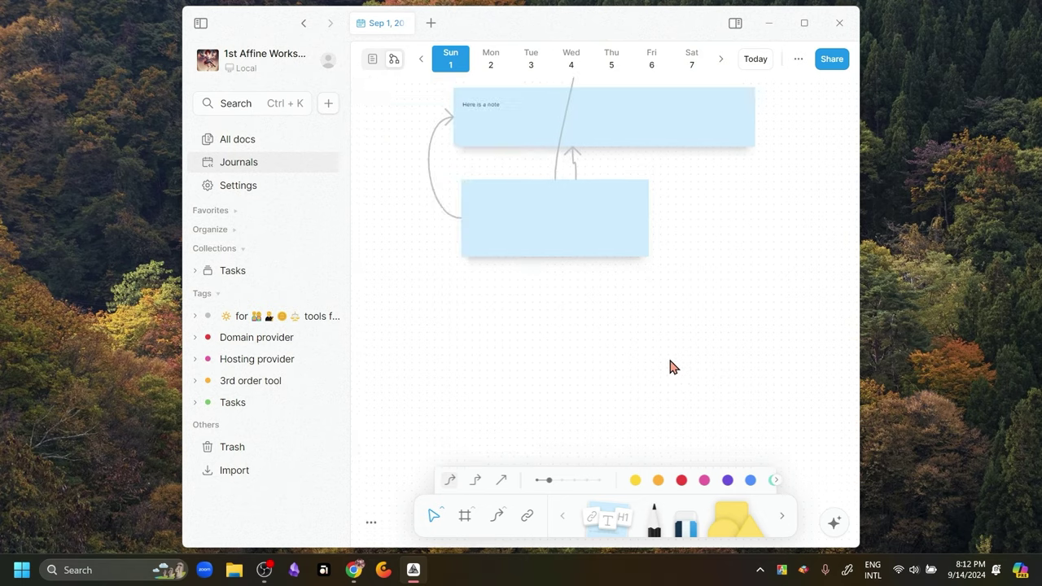
pyautogui.click(465, 515)
pyautogui.moveTo(634, 152); pyautogui.dragTo(732, 212)
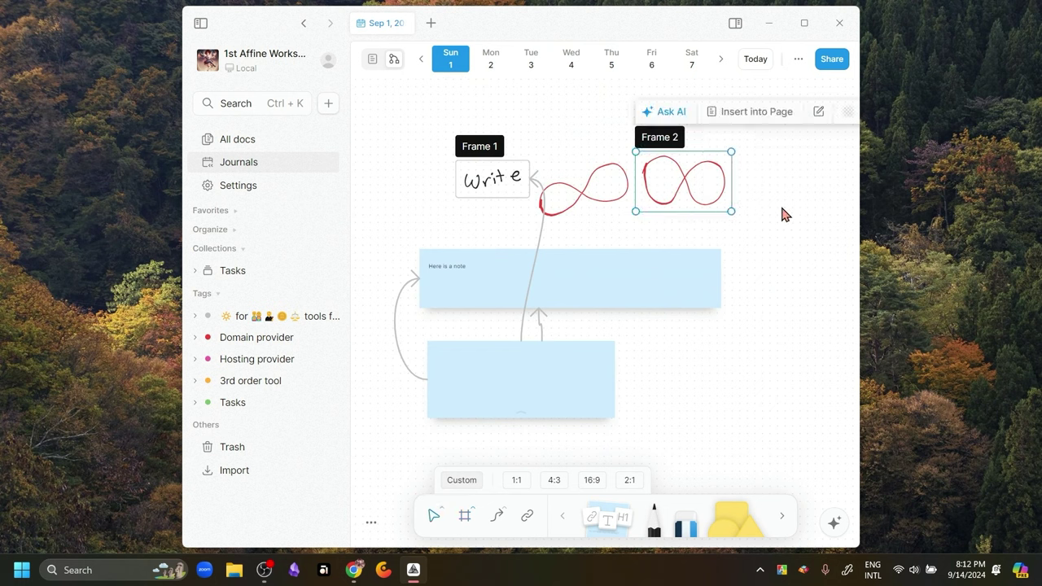
# Connect the empty note's right edge to the right edge of Frame 2 with a curved arrow
pyautogui.click(580, 404)
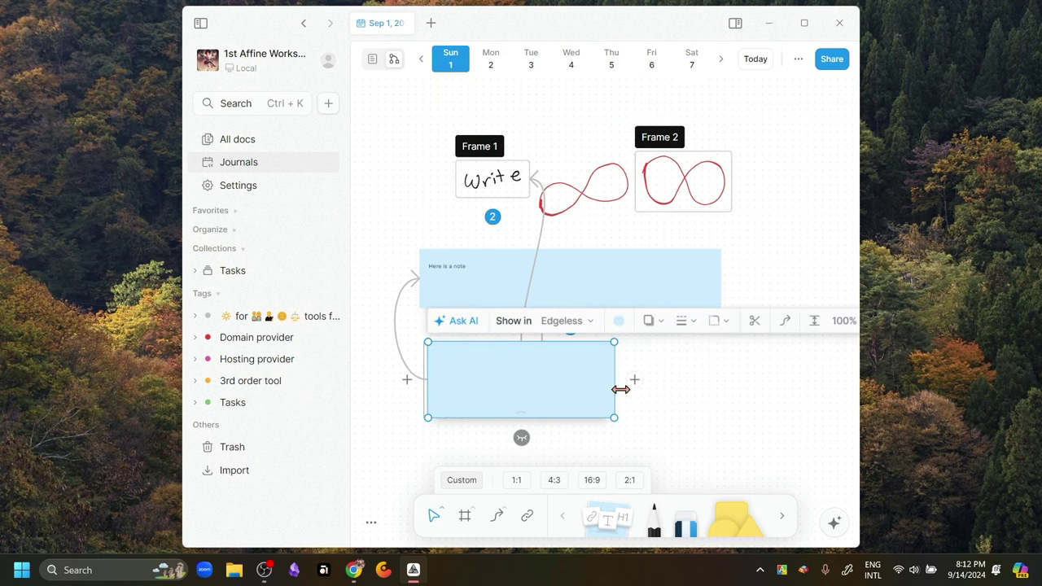
pyautogui.click(788, 324)
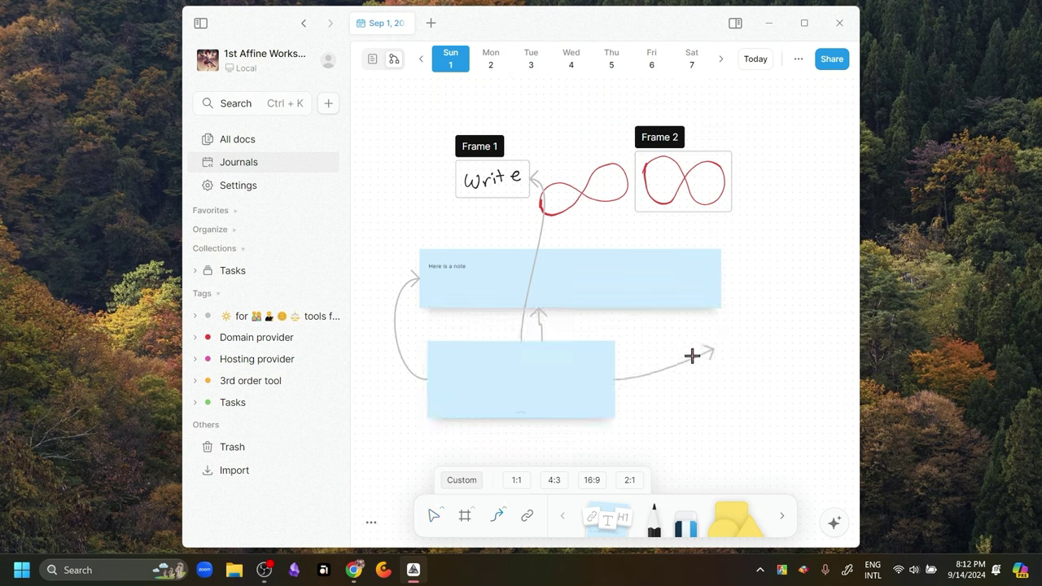
pyautogui.click(733, 182)
pyautogui.hscroll(3, 741, 327)
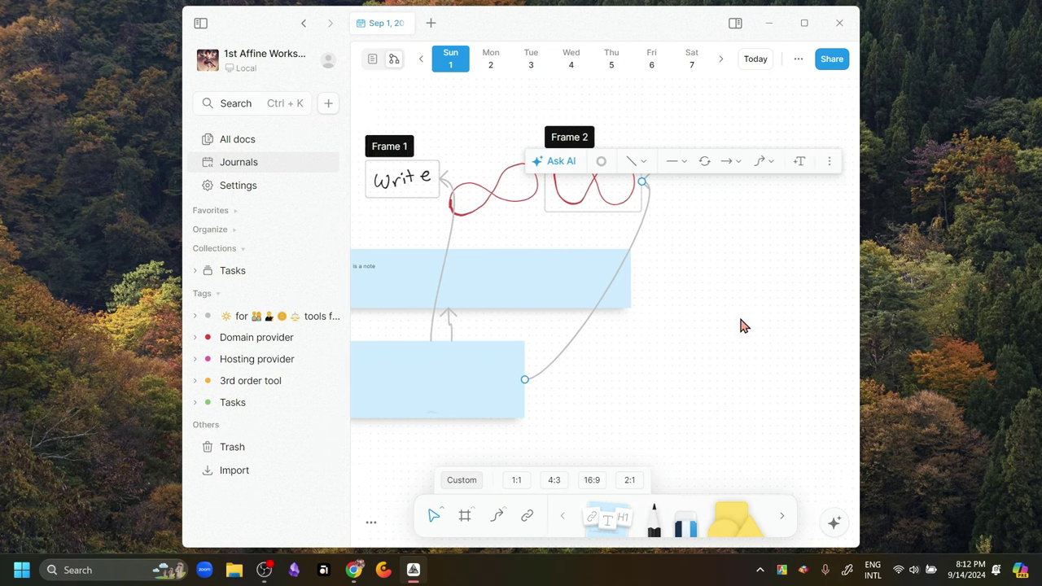
# Change the connector between the empty note and Frame 2 to the Elbowed shape and deselect it
pyautogui.click(753, 163)
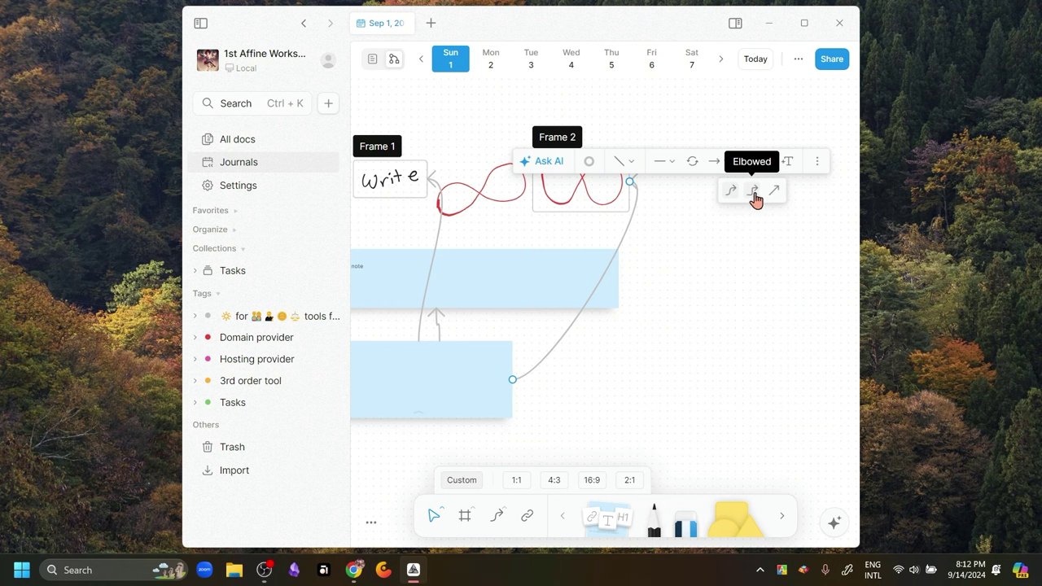
pyautogui.click(754, 193)
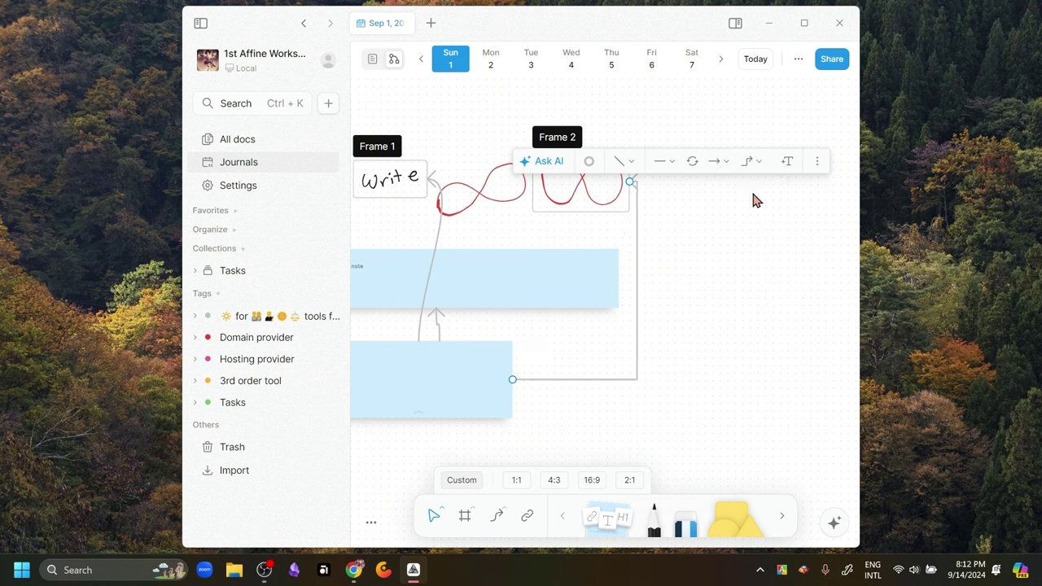
pyautogui.click(709, 340)
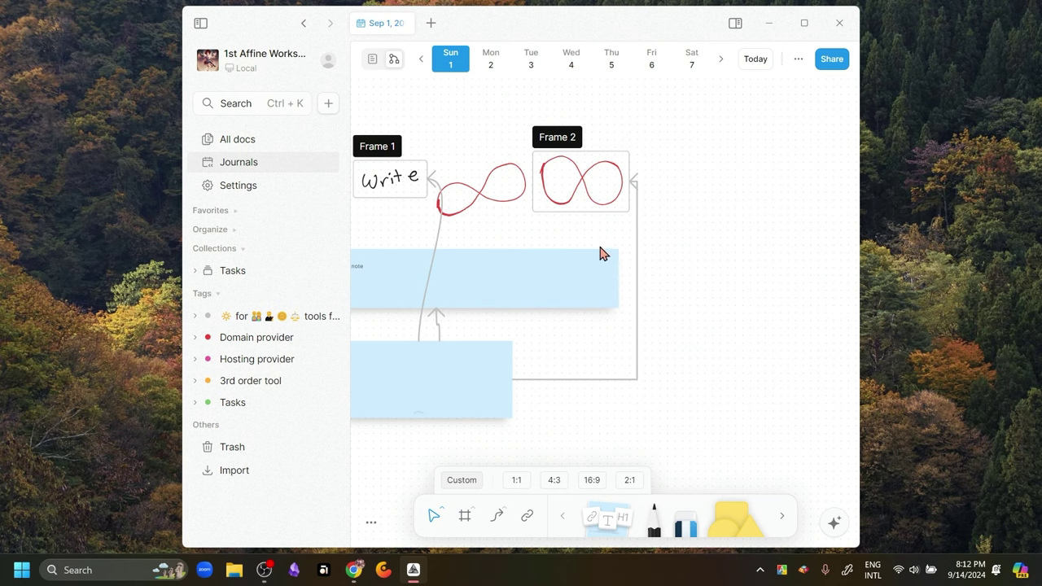
pyautogui.hscroll(-3, 606, 260)
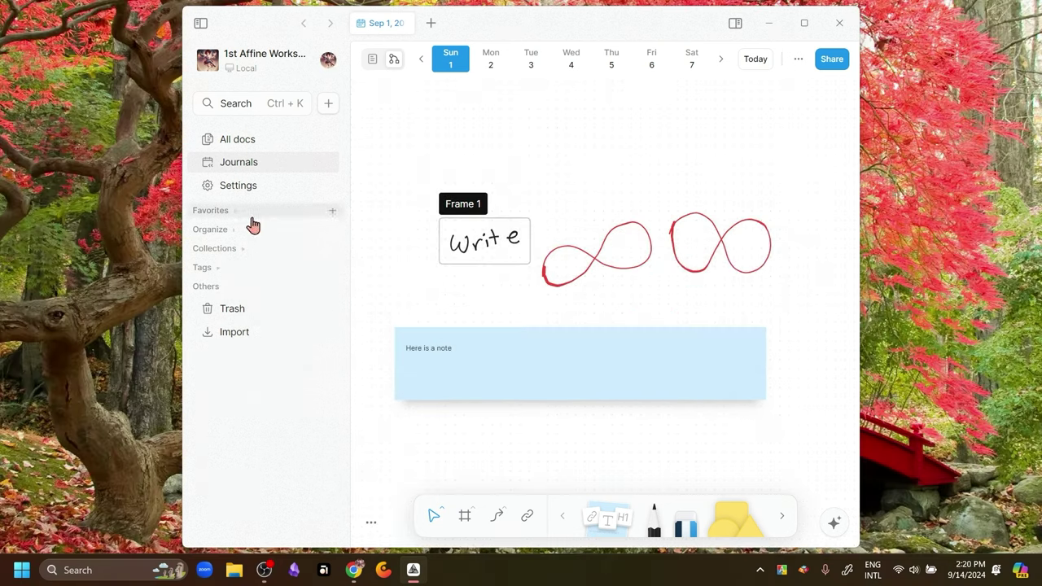
# Open today's journal page, Sep 14, 2024
pyautogui.click(268, 168)
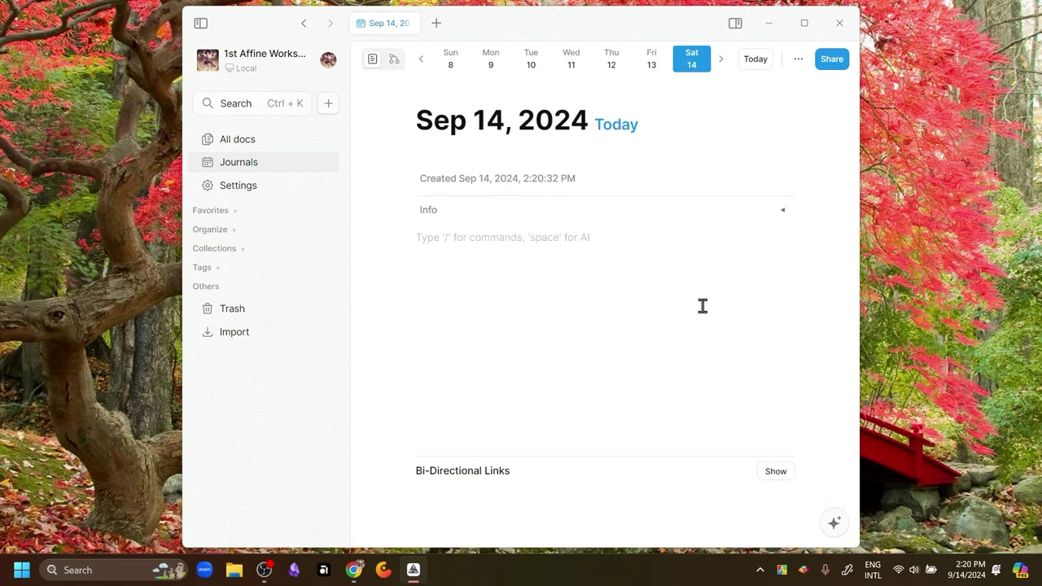
pyautogui.click(543, 296)
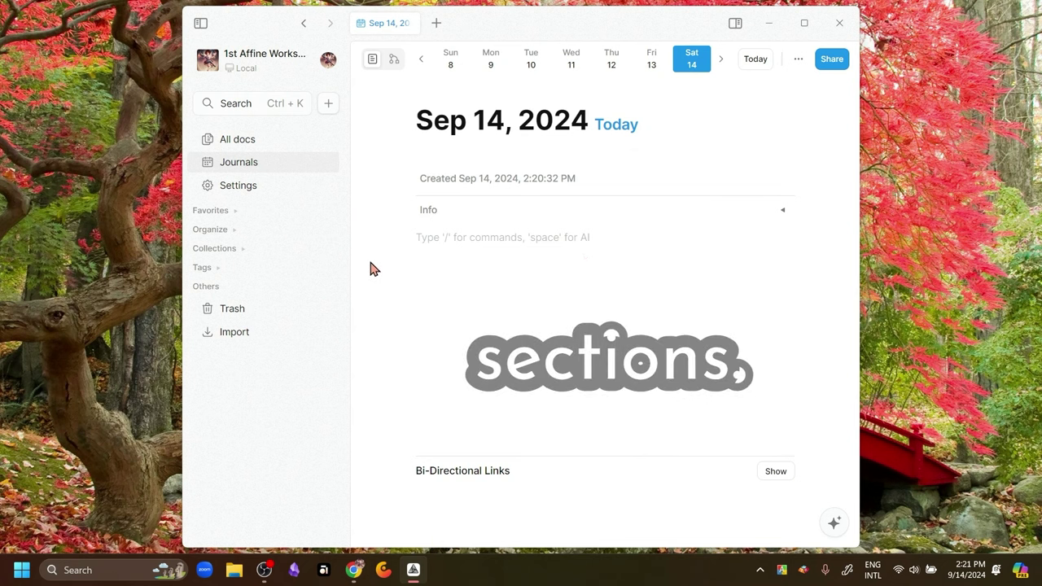
# Expand and collapse the Collections and Tags sections to view what each one contains
pyautogui.click(241, 249)
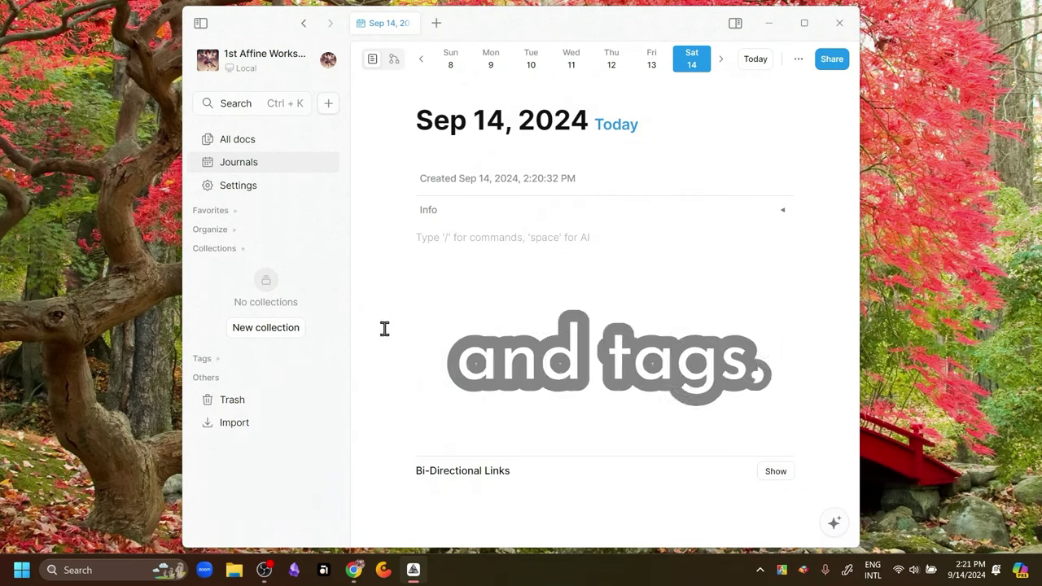
pyautogui.click(231, 249)
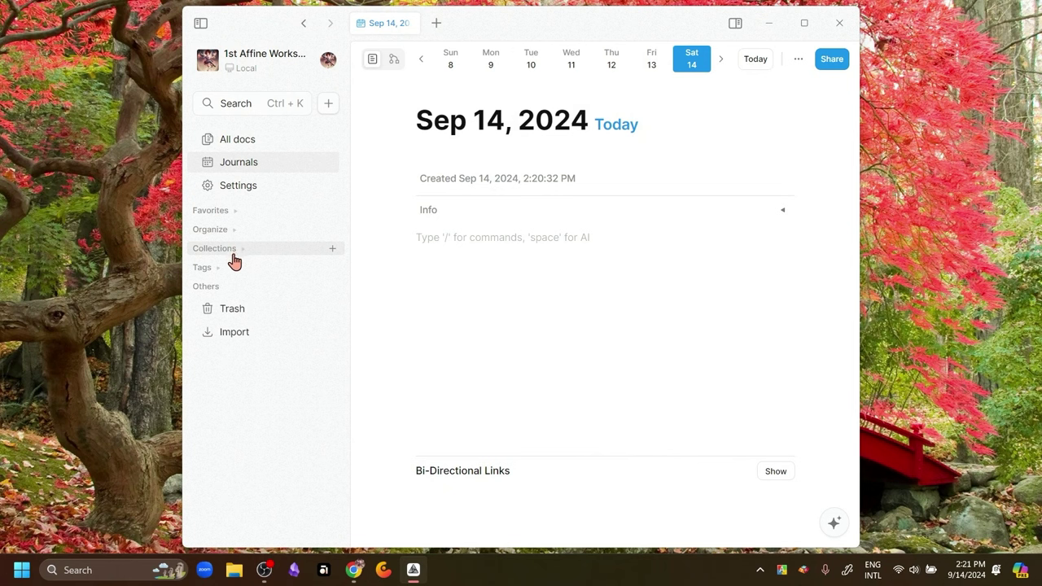
pyautogui.click(223, 271)
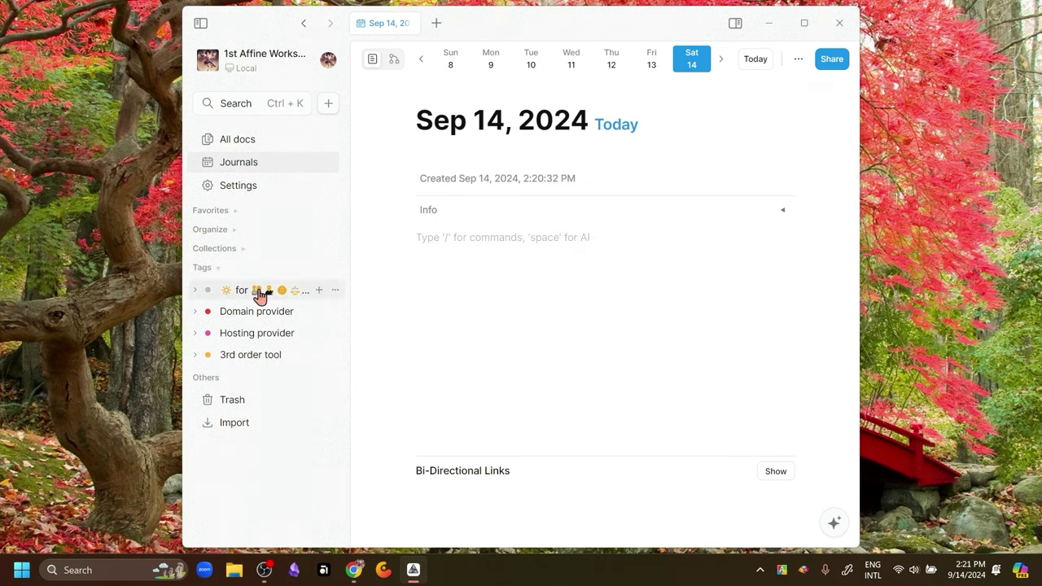
pyautogui.click(217, 269)
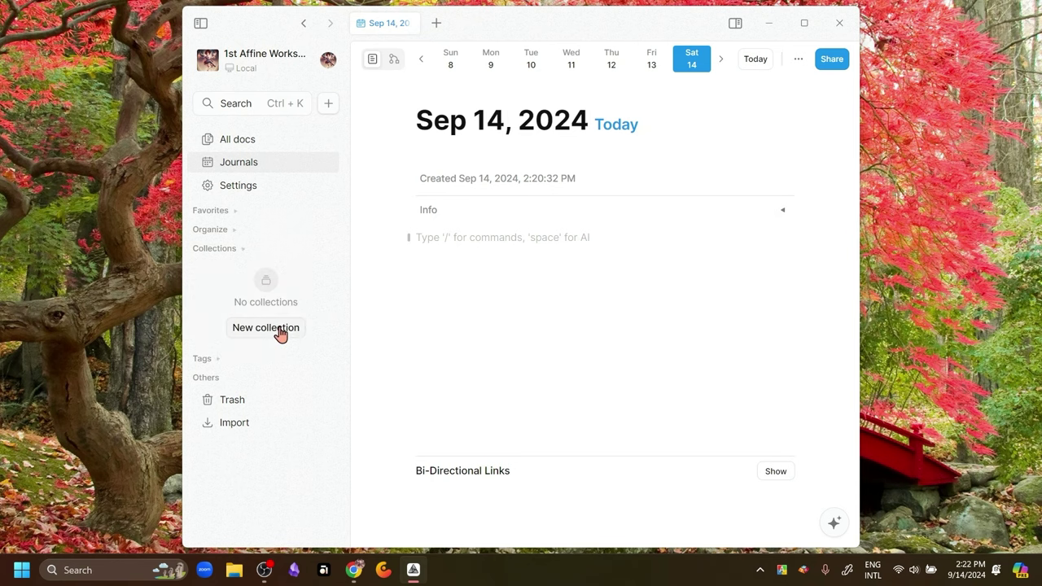
# Create a new collection named "Tasks"
pyautogui.click(267, 328)
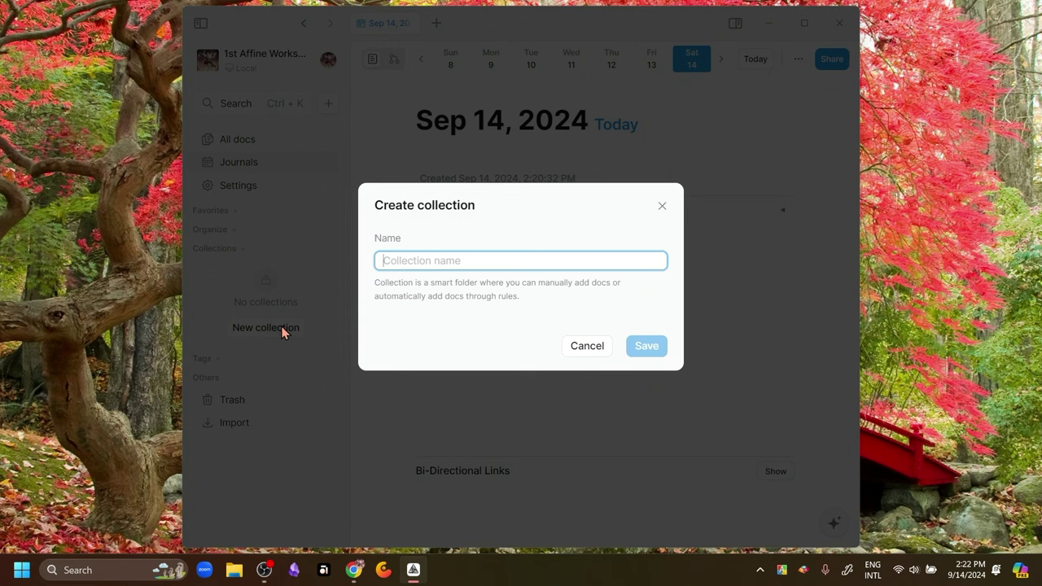
pyautogui.write('Tasks')
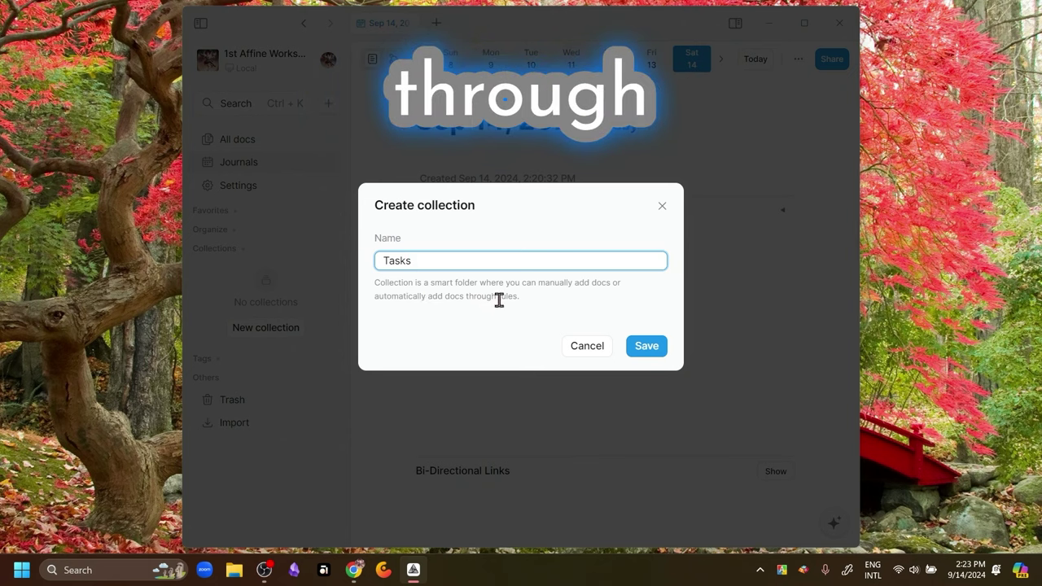
pyautogui.click(646, 348)
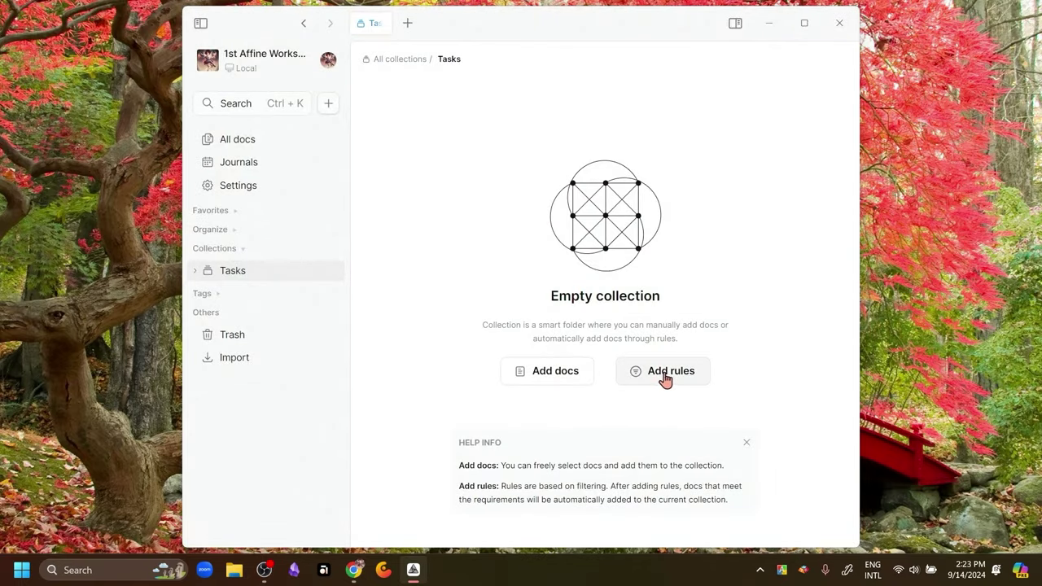
# Add an automatic rule to the Tasks collection that filters by Tags with the "contains all" condition
pyautogui.click(666, 379)
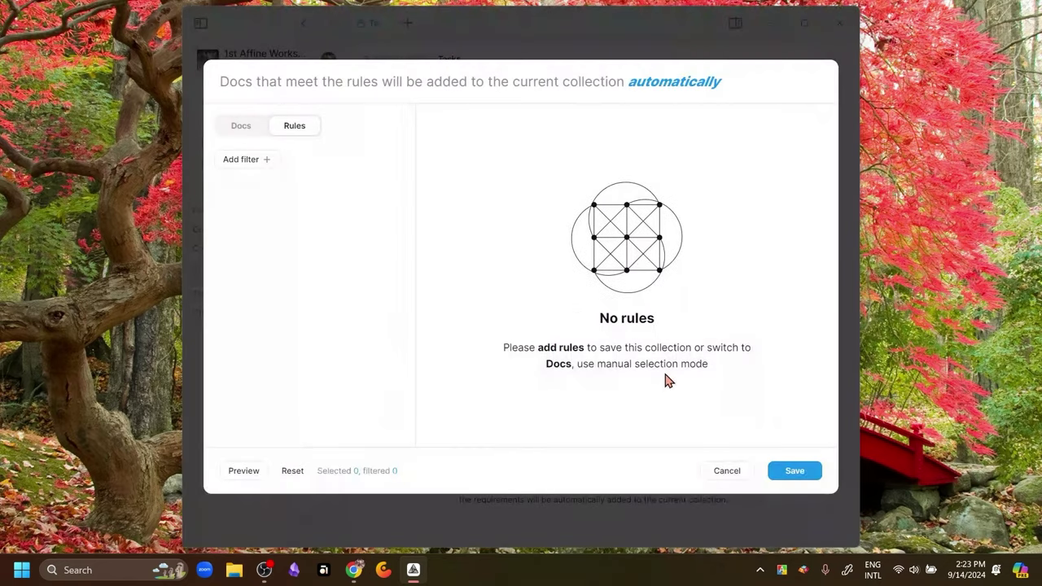
pyautogui.click(268, 161)
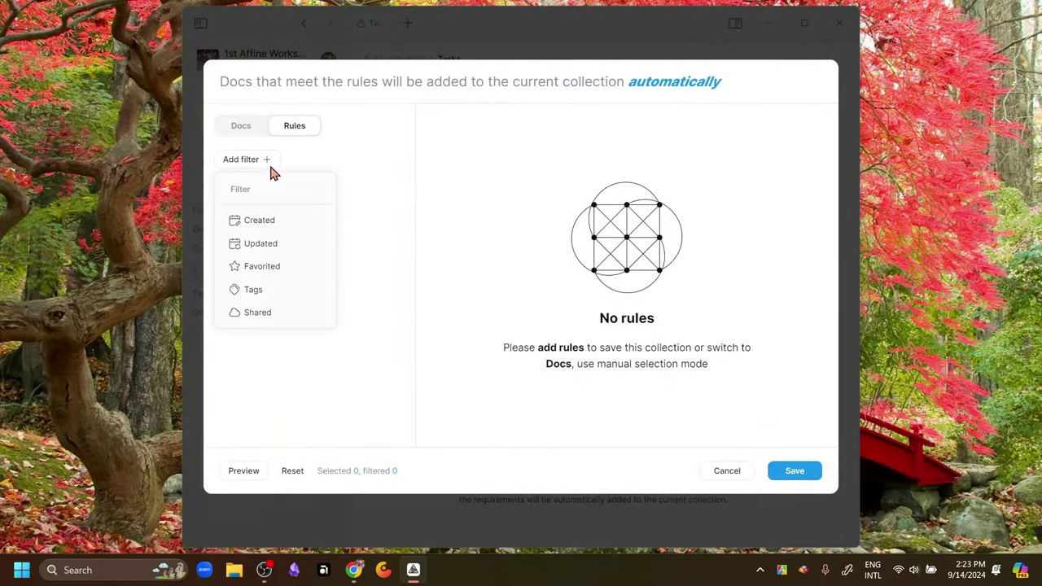
pyautogui.click(301, 248)
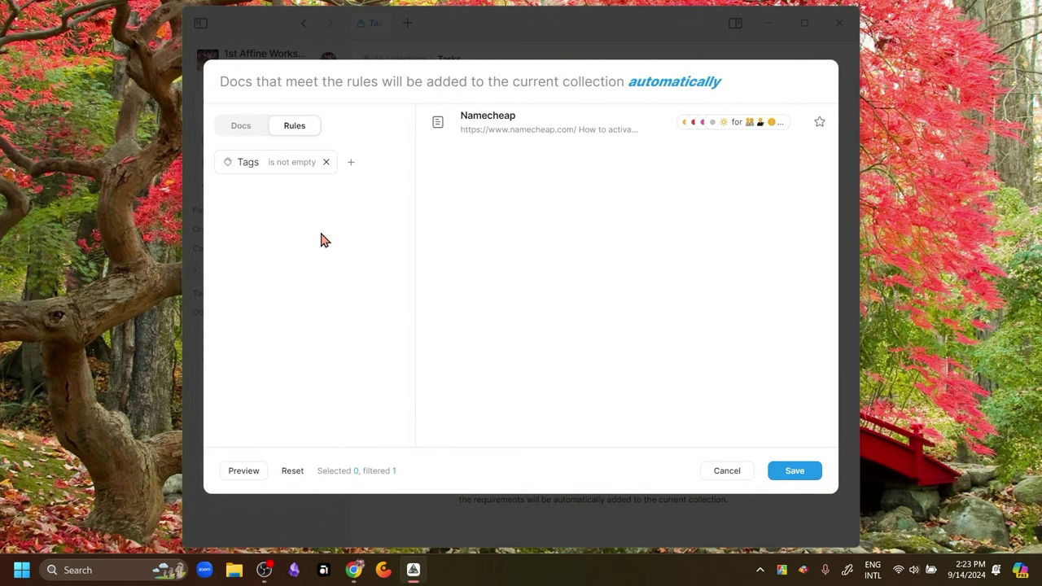
pyautogui.click(290, 162)
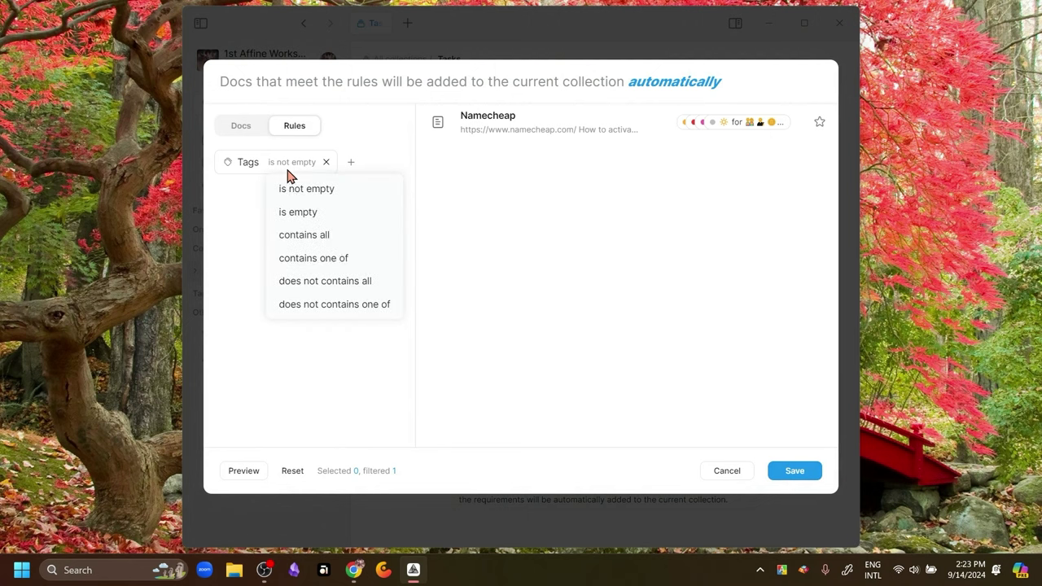
pyautogui.click(313, 237)
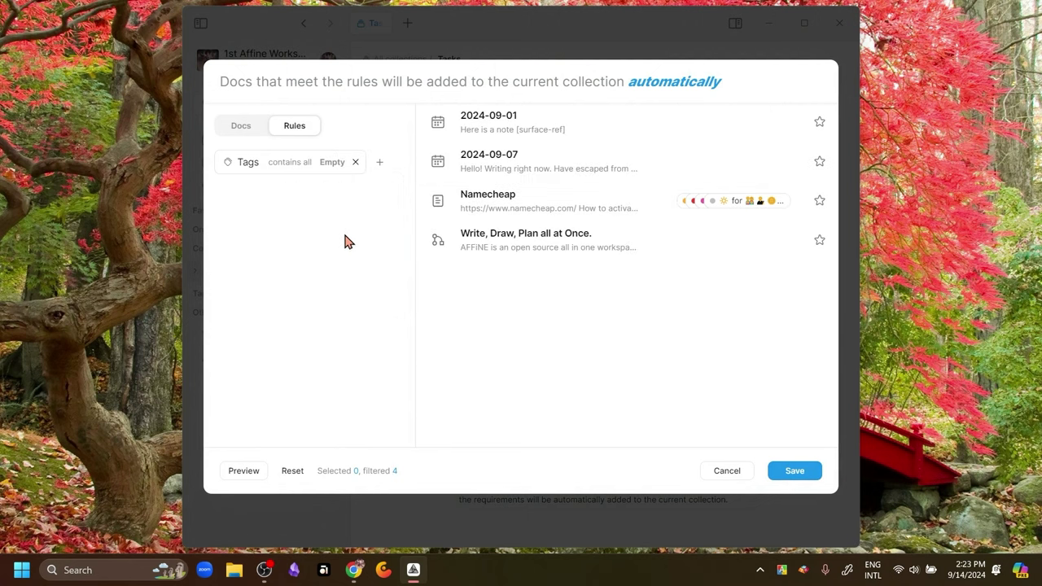
# View the tags available for the rule and save the collection's rule without choosing a tag
pyautogui.click(333, 168)
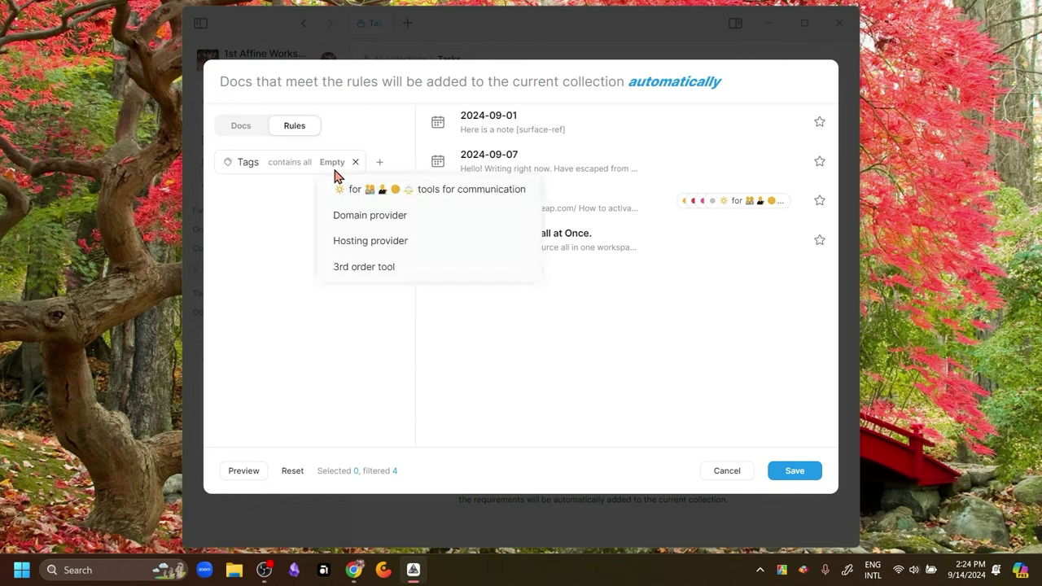
pyautogui.click(342, 354)
pyautogui.click(247, 167)
pyautogui.press('Escape')
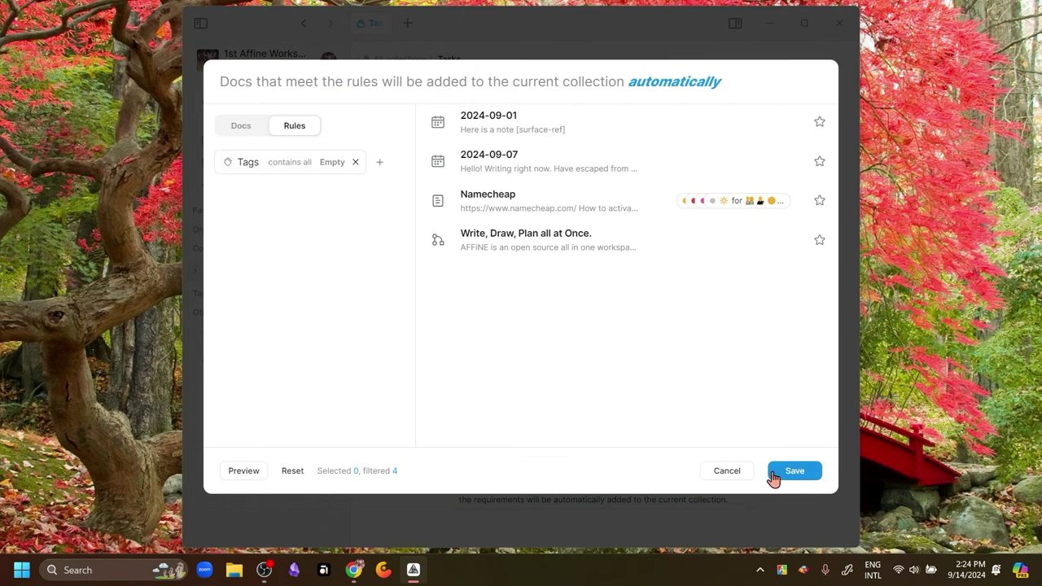
pyautogui.click(794, 472)
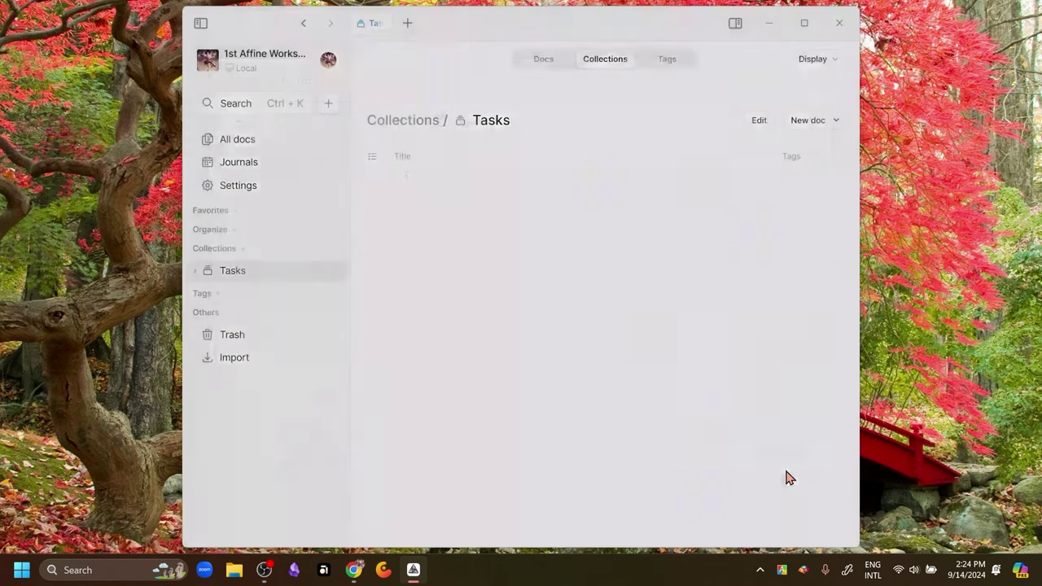
# Expand the Tags section and create a new tag named "Tasks"
pyautogui.click(221, 298)
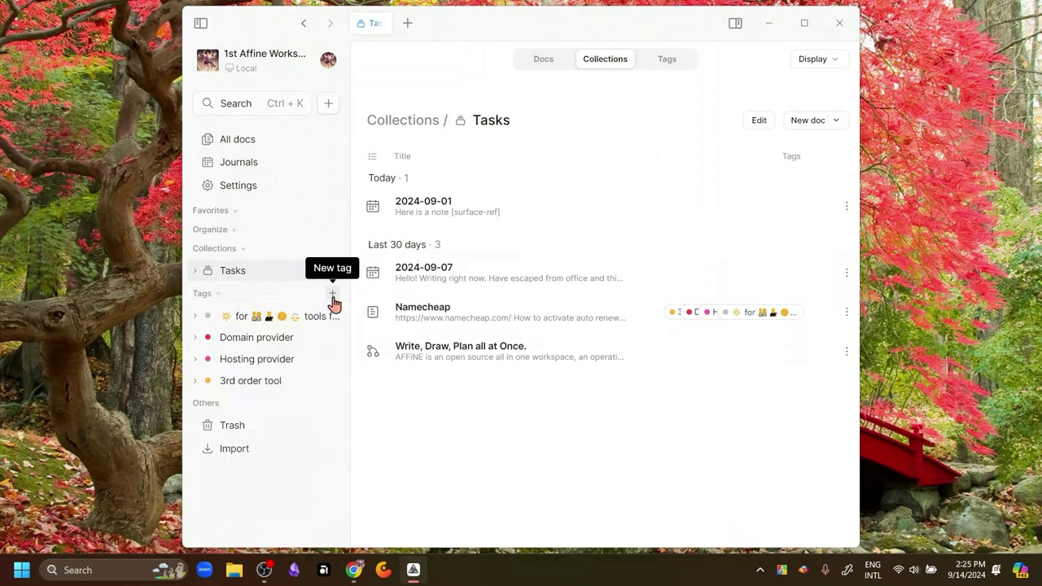
pyautogui.click(222, 297)
pyautogui.click(223, 298)
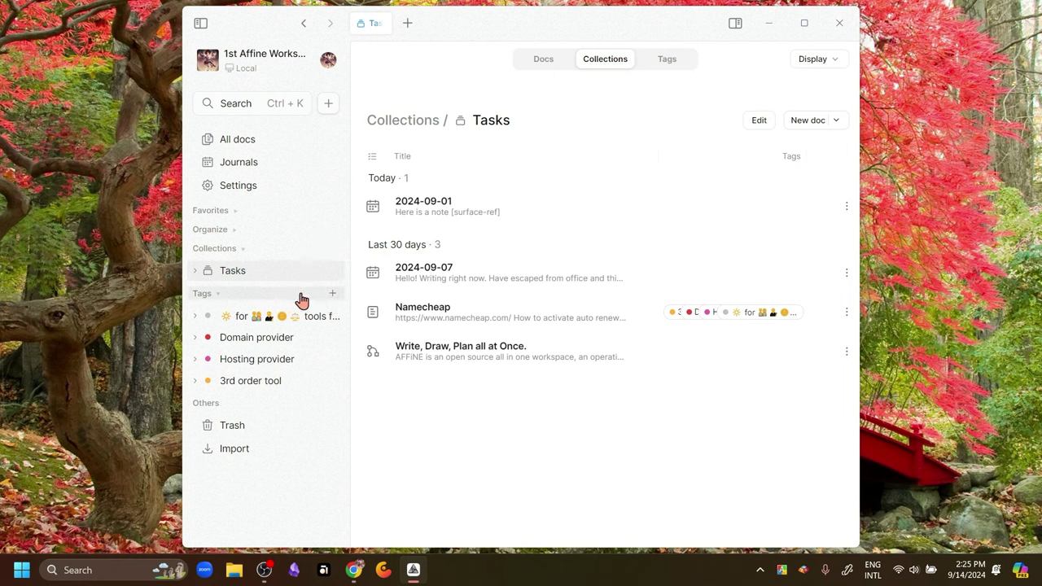
pyautogui.click(332, 295)
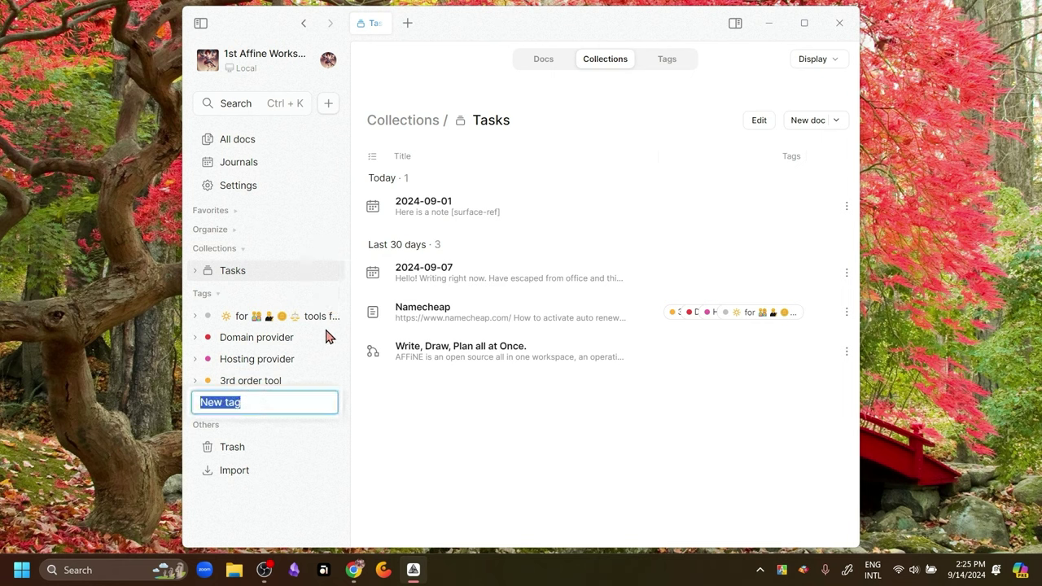
pyautogui.write('Tasks')
pyautogui.press('Return')
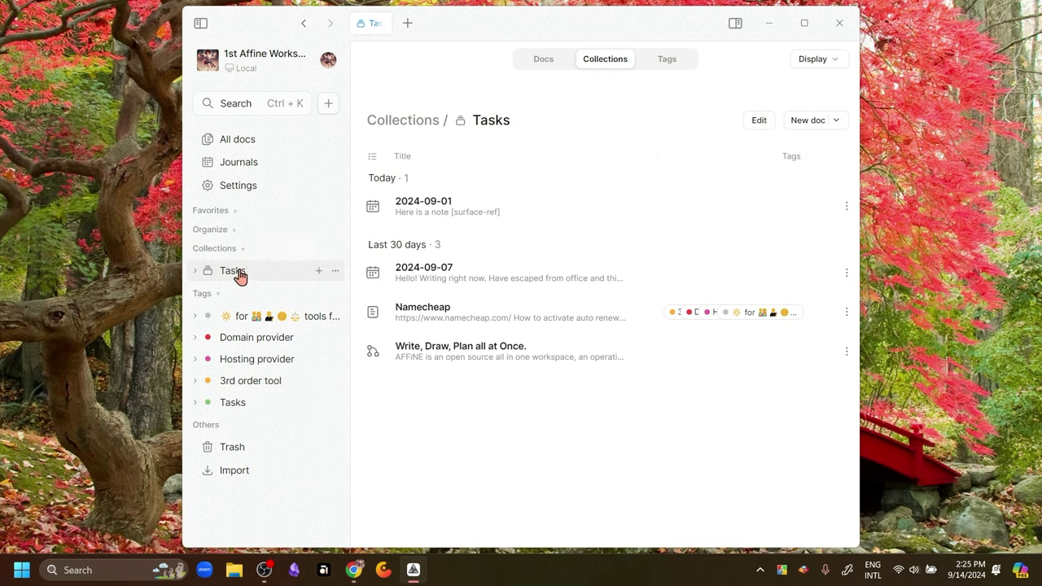
# Edit the Tasks collection so its Tags "contains all" rule uses the Tasks tag, and save the rule
pyautogui.click(336, 272)
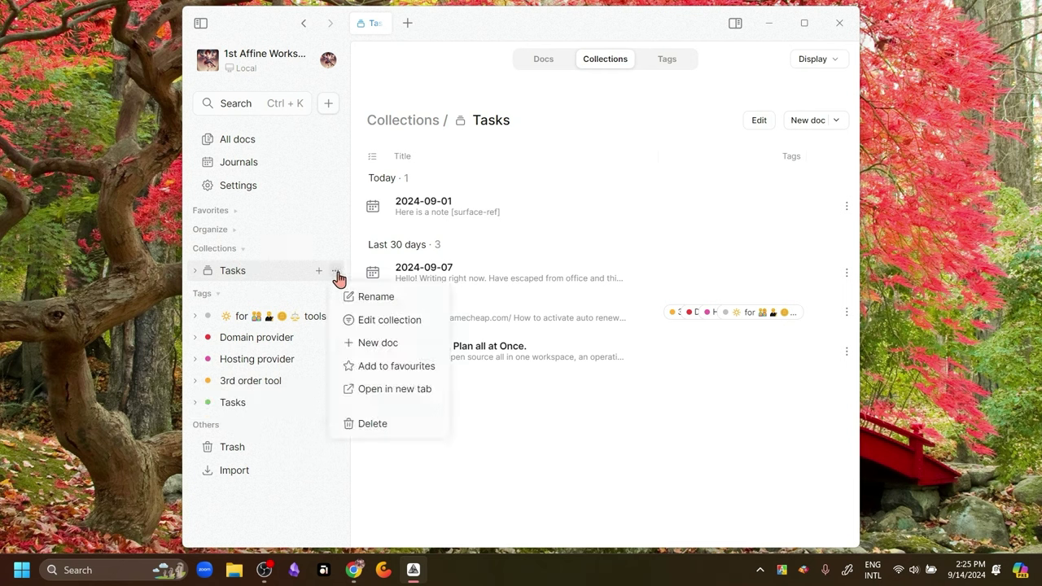
pyautogui.click(403, 321)
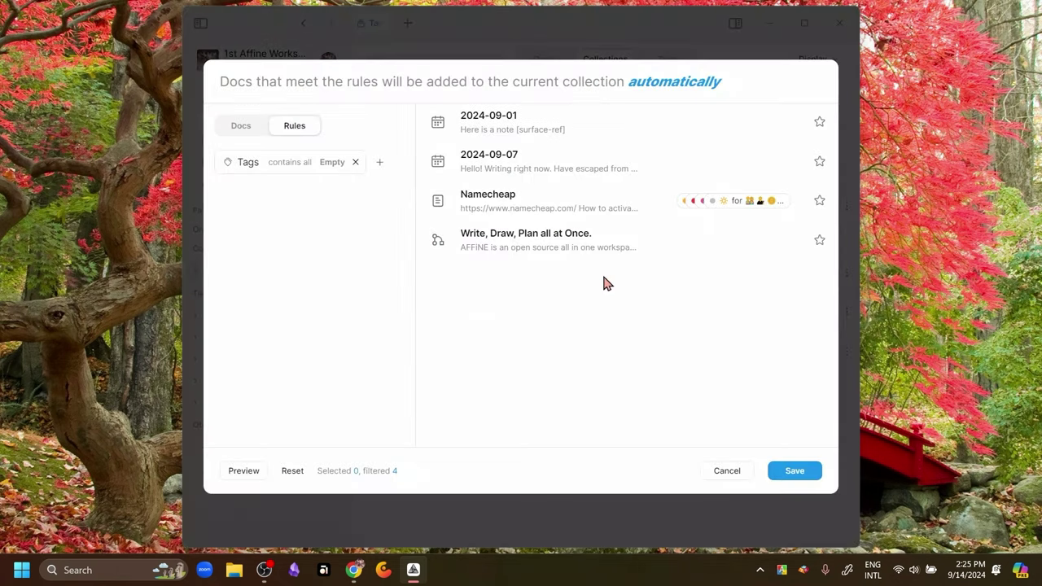
pyautogui.click(330, 164)
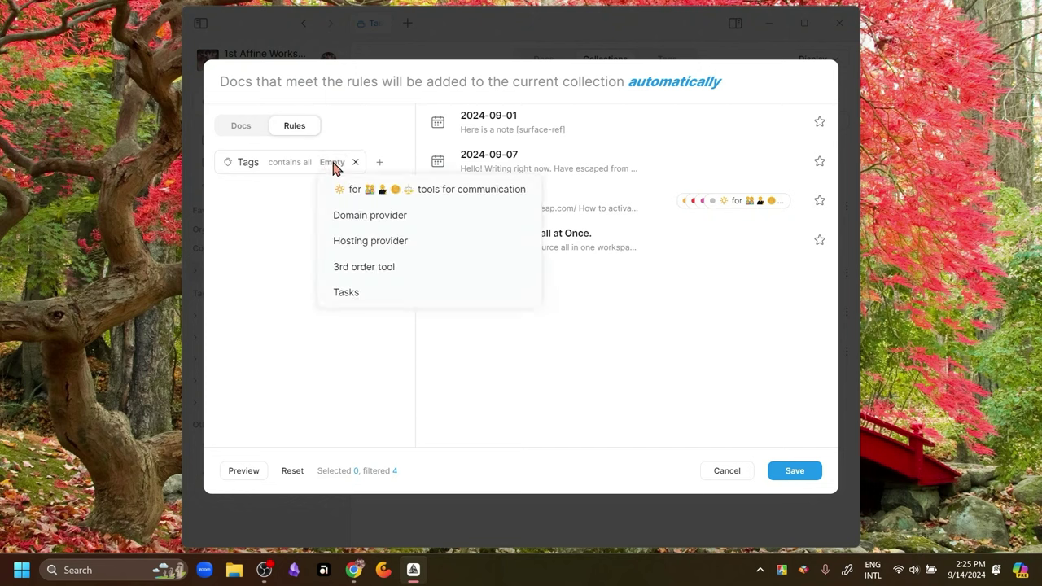
pyautogui.click(347, 293)
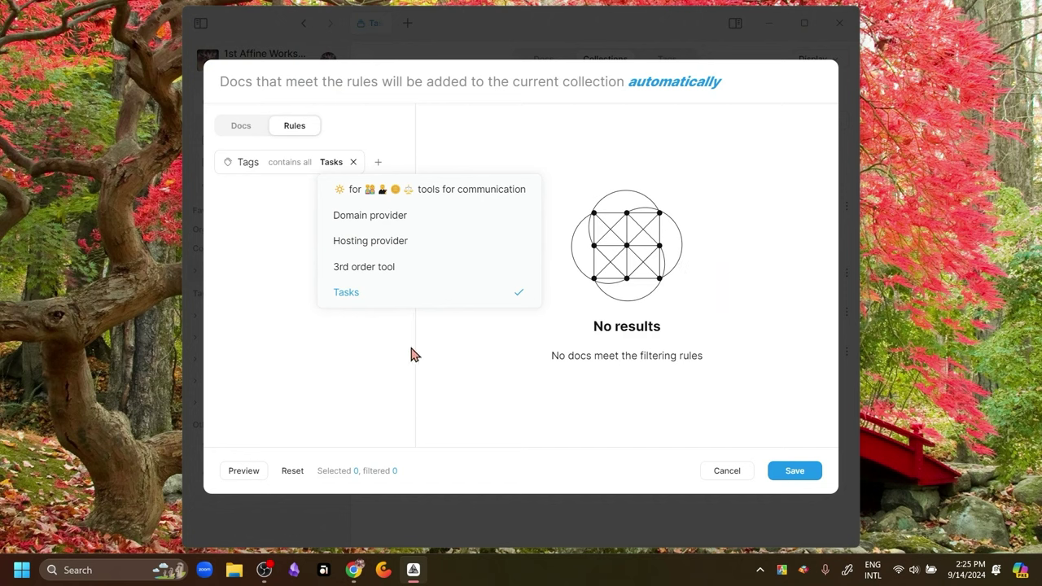
pyautogui.click(802, 479)
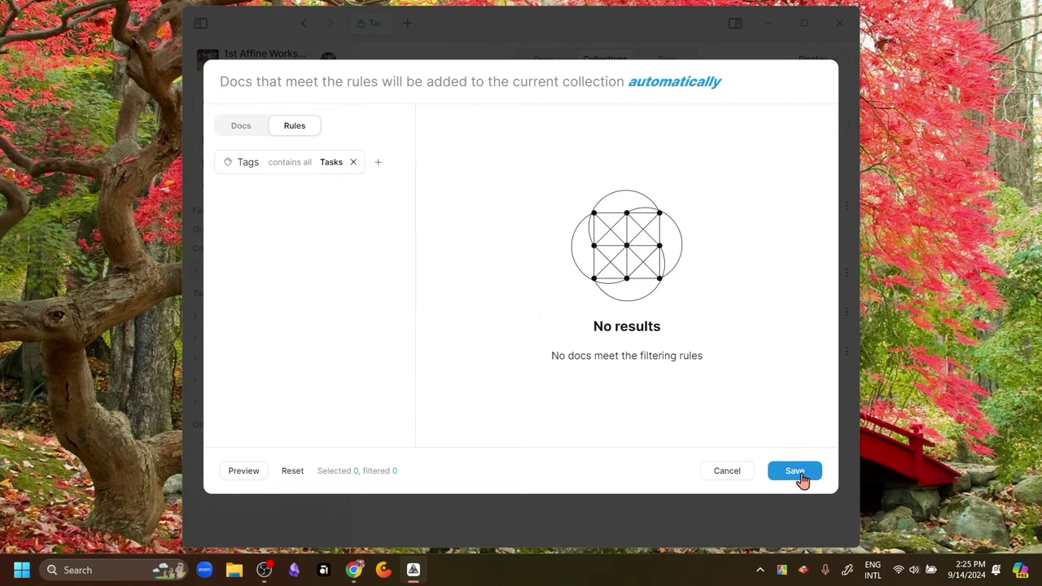
pyautogui.click(793, 474)
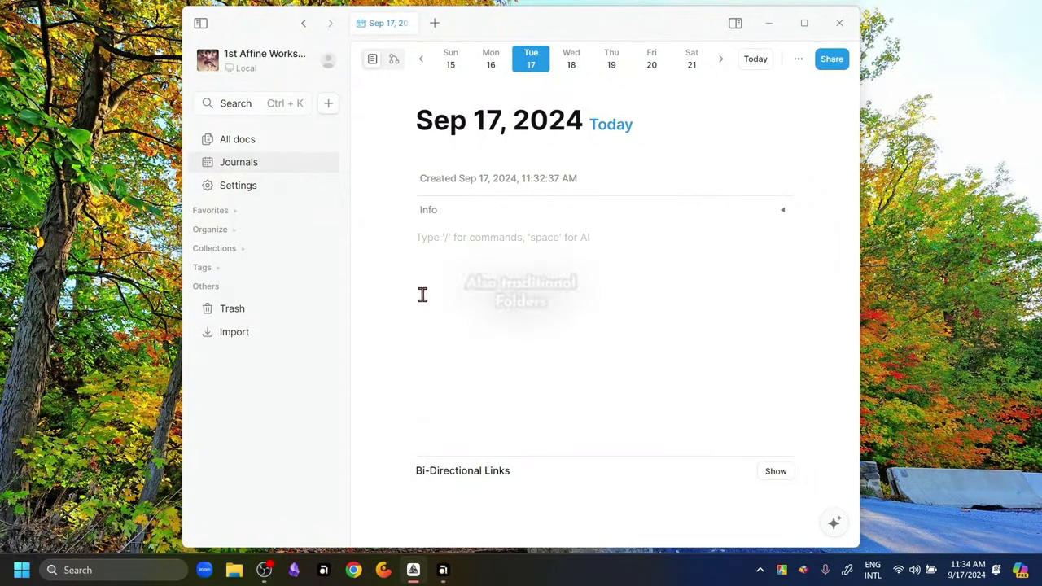
# Open the Organize section to view its folders
pyautogui.click(228, 233)
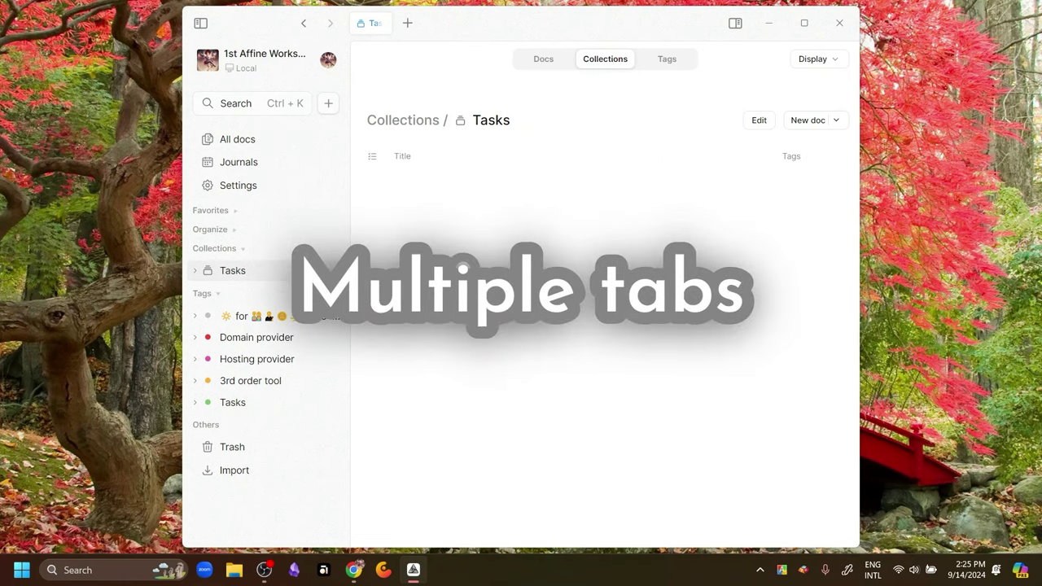
# Open a new tab and switch back to the Sep 14, 2024 journal tab
pyautogui.click(408, 25)
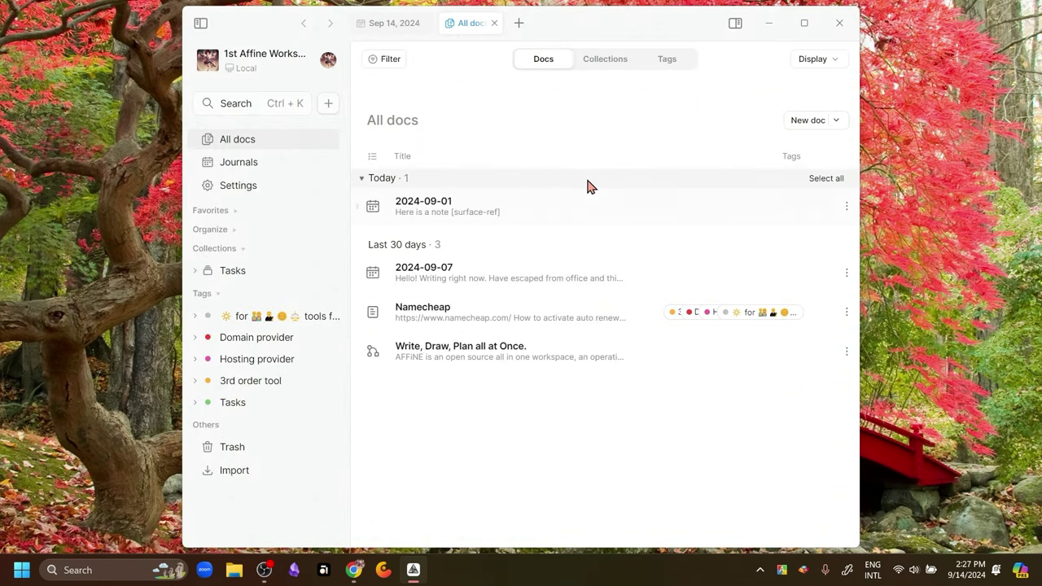
pyautogui.click(394, 24)
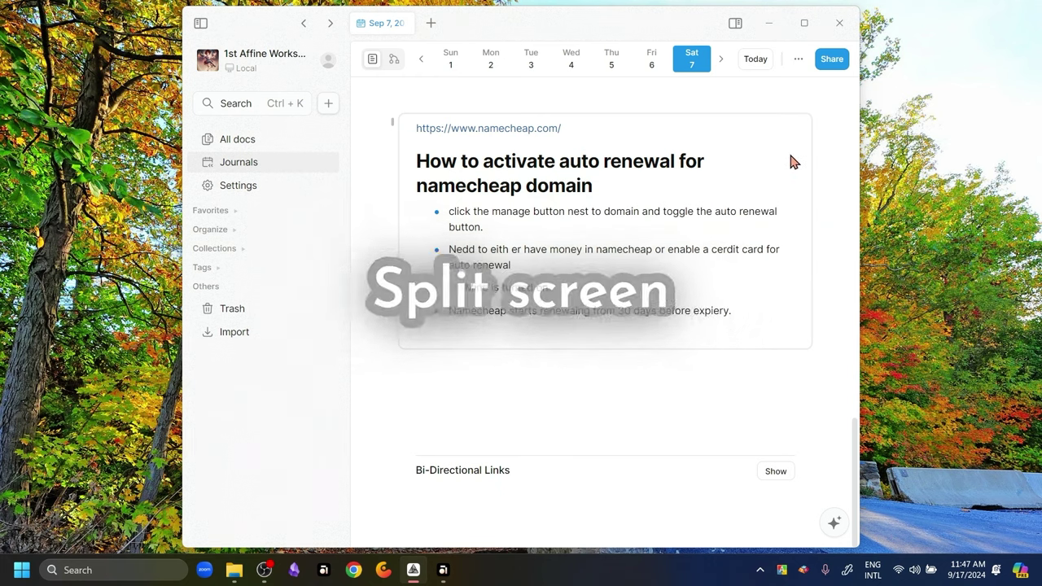
# Open the Sep 7, 2024 journal in split view and close the second pane
pyautogui.click(798, 60)
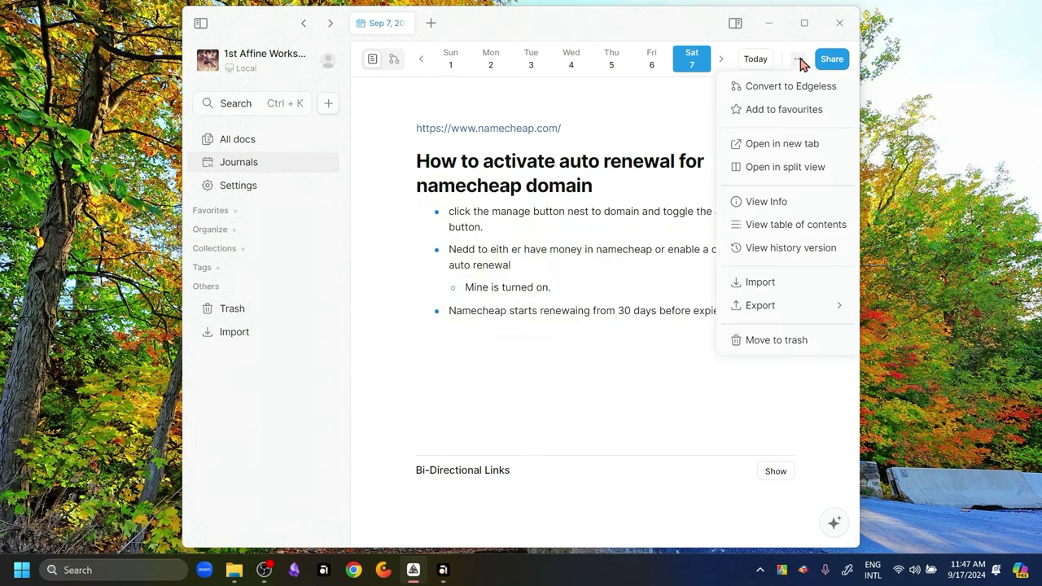
pyautogui.click(779, 171)
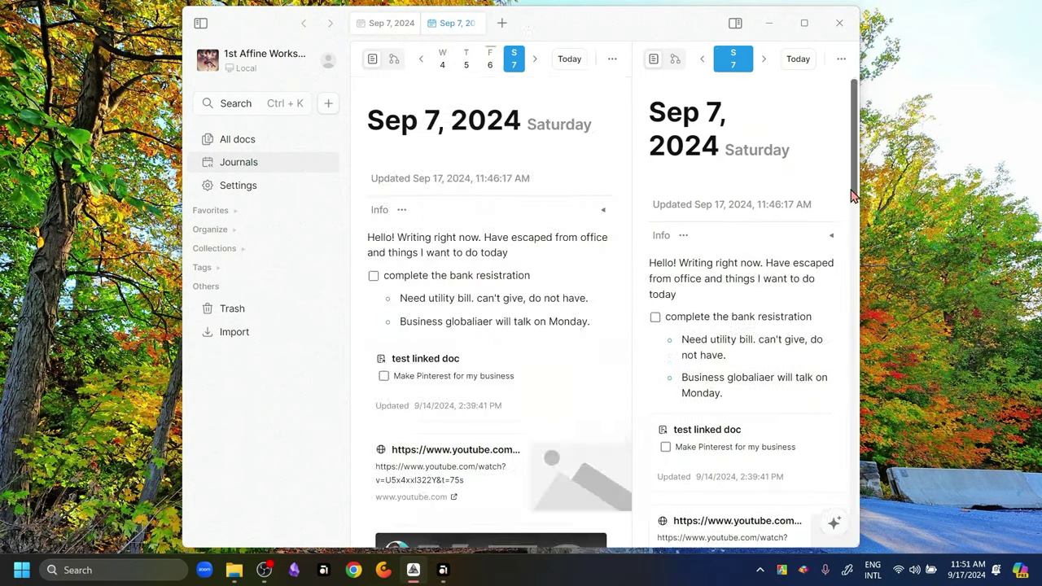
pyautogui.moveTo(852, 196); pyautogui.dragTo(844, 109)
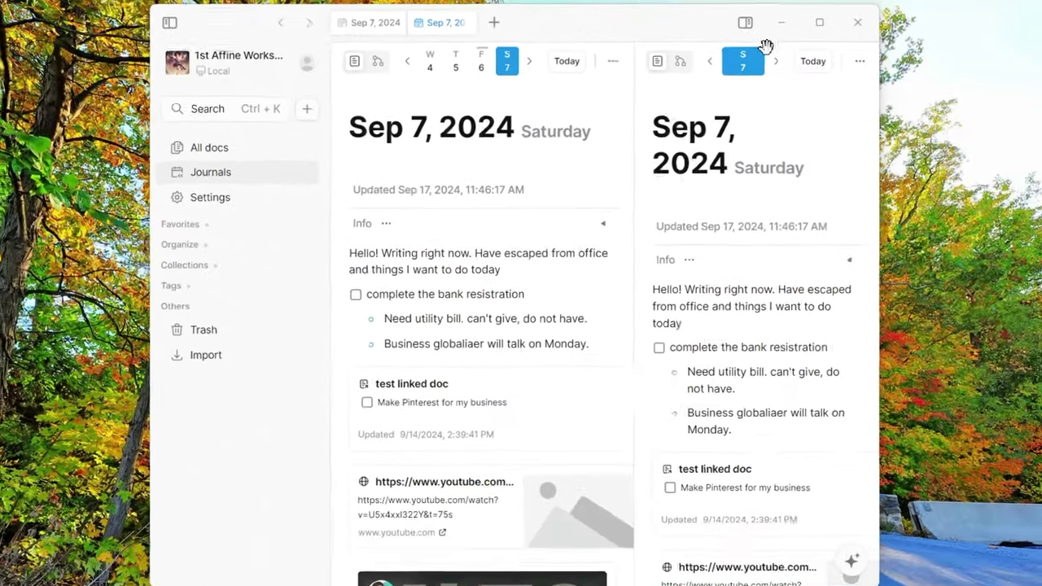
pyautogui.click(810, 54)
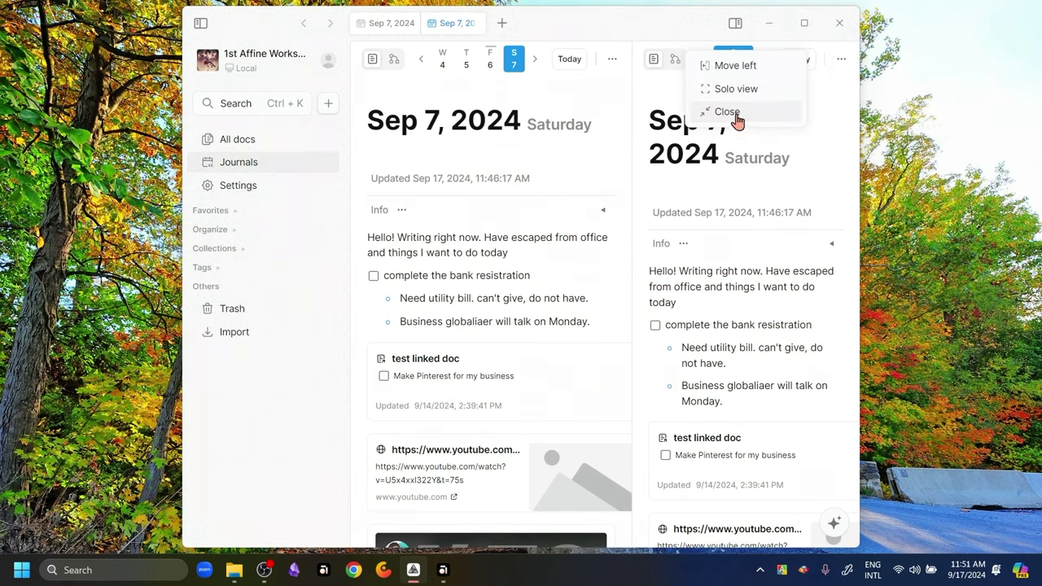
pyautogui.click(727, 112)
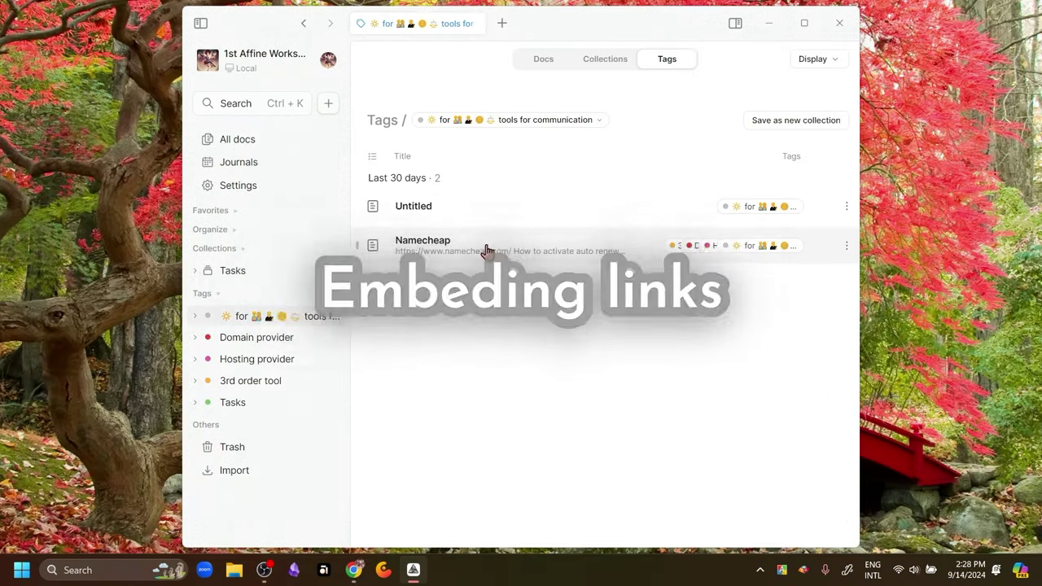
# Open the Namecheap doc from the tag's doc list and look over the YouTube video embedded in the Sep 7, 2024 journal
pyautogui.click(488, 249)
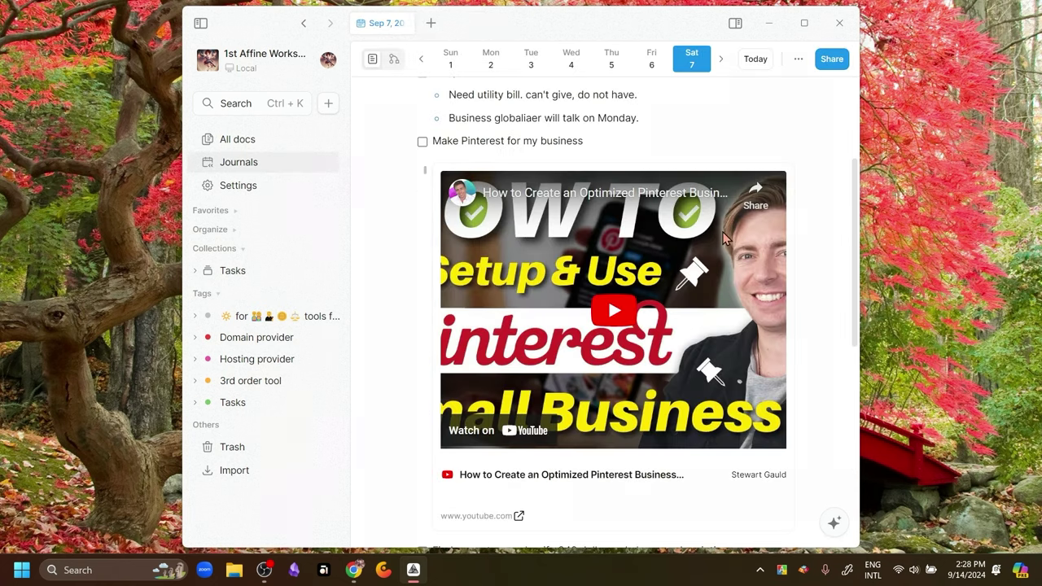
pyautogui.scroll(5, 723, 237)
pyautogui.scroll(-3, 725, 237)
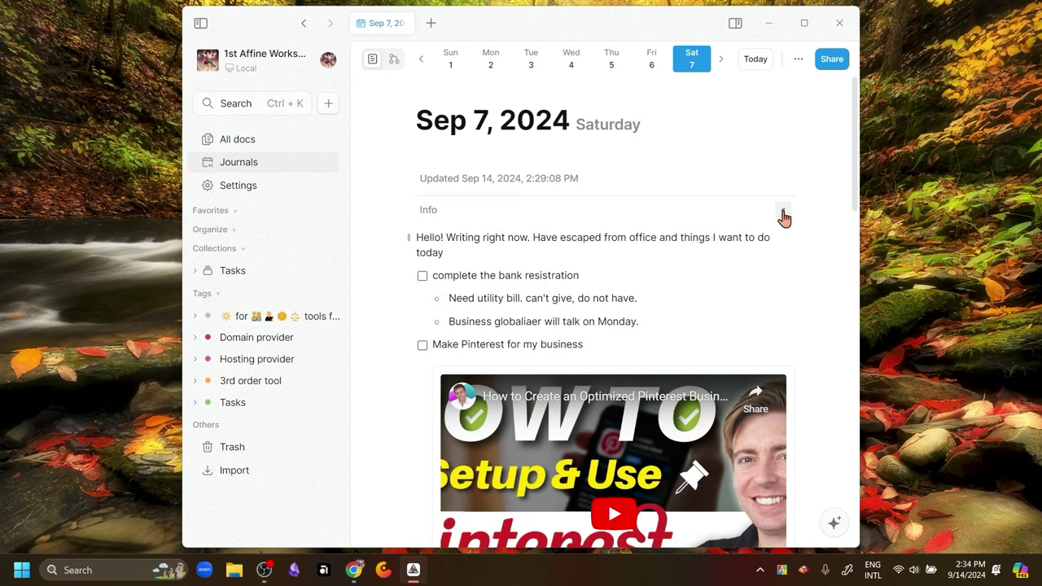
# Add the Text property in the Sep 7 journal's Info section and view the types offered for a new property
pyautogui.click(784, 212)
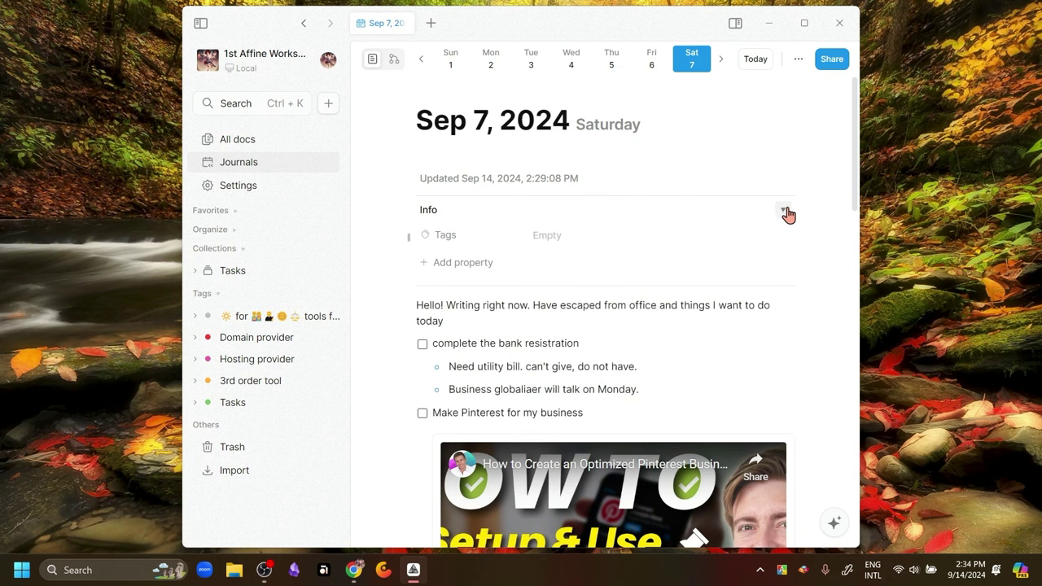
pyautogui.click(784, 212)
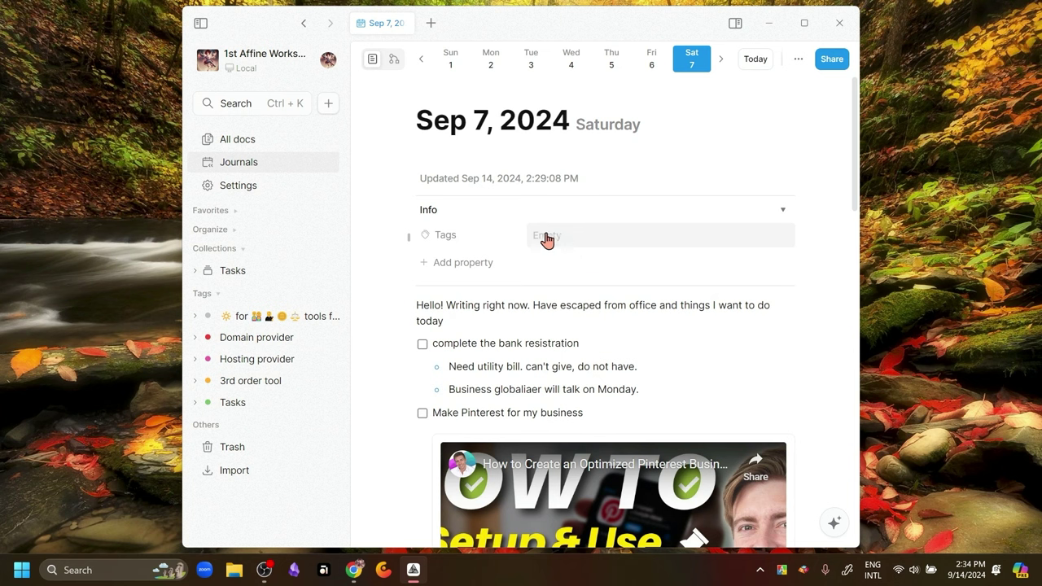
pyautogui.click(461, 269)
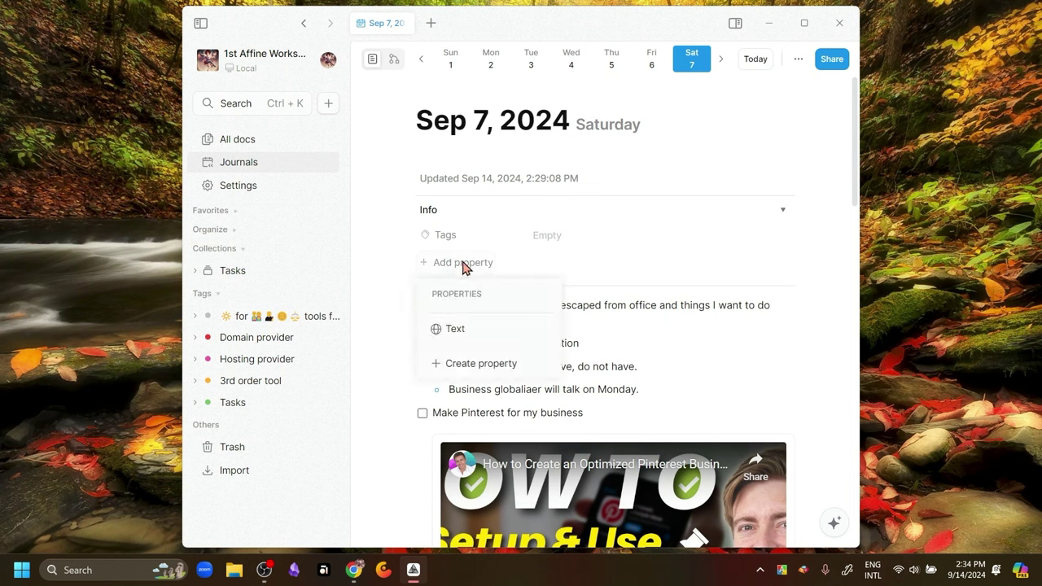
pyautogui.click(456, 327)
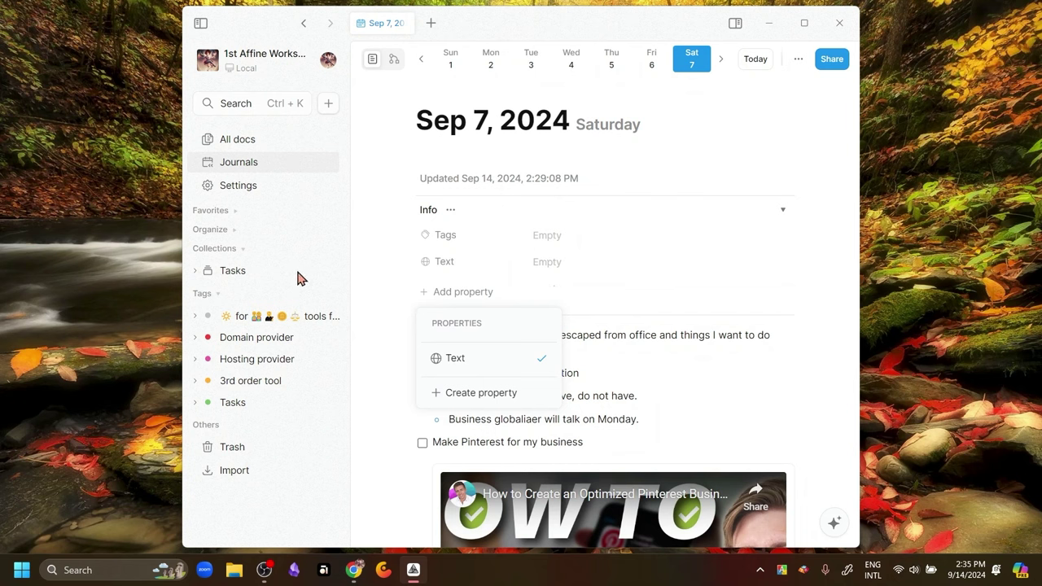
pyautogui.click(487, 398)
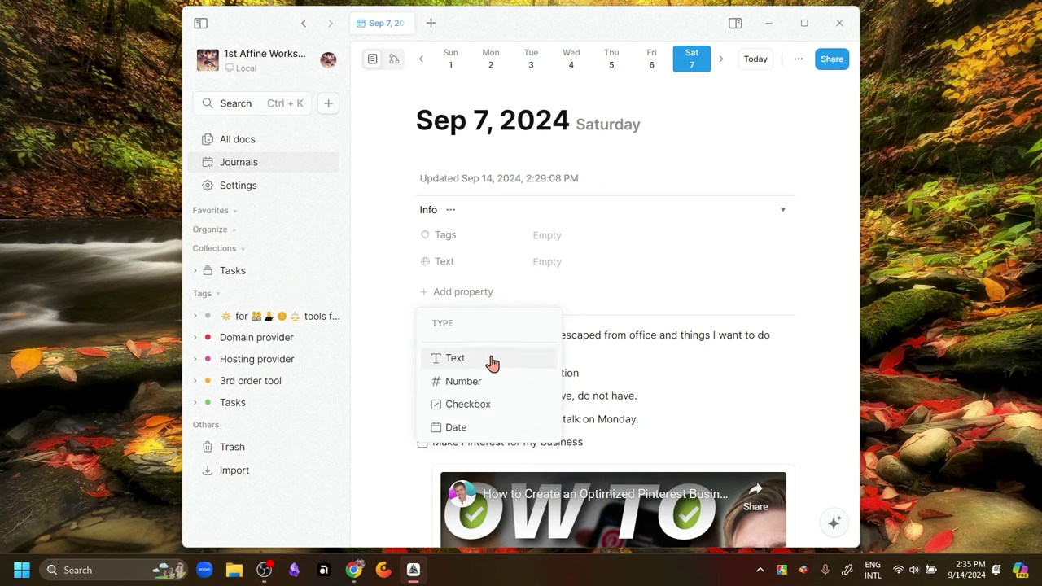
# Start a slash command on a new line below the journal's Namecheap note and browse the available blocks and actions
pyautogui.scroll(-15, 492, 363)
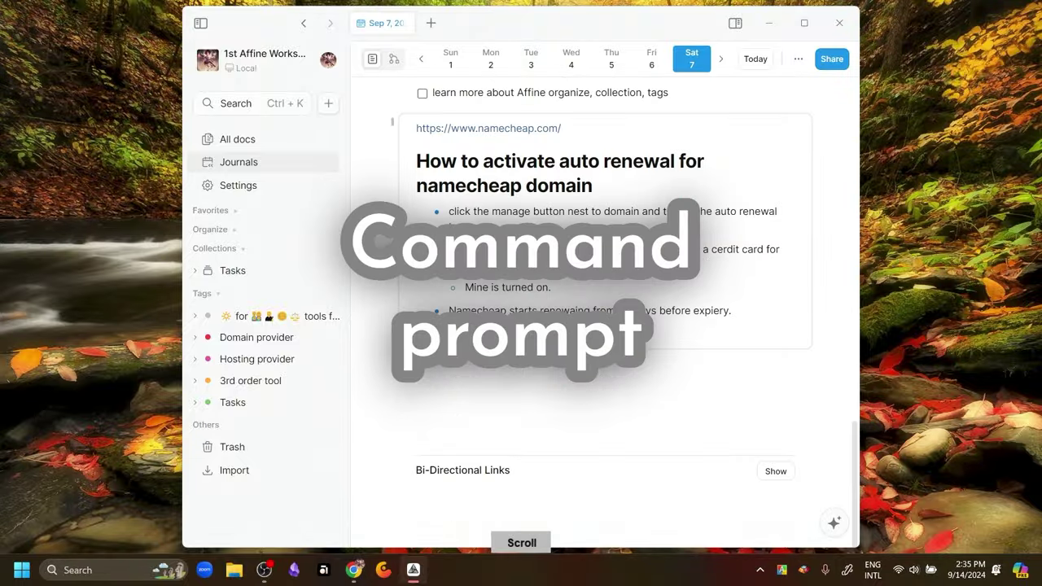
pyautogui.click(440, 371)
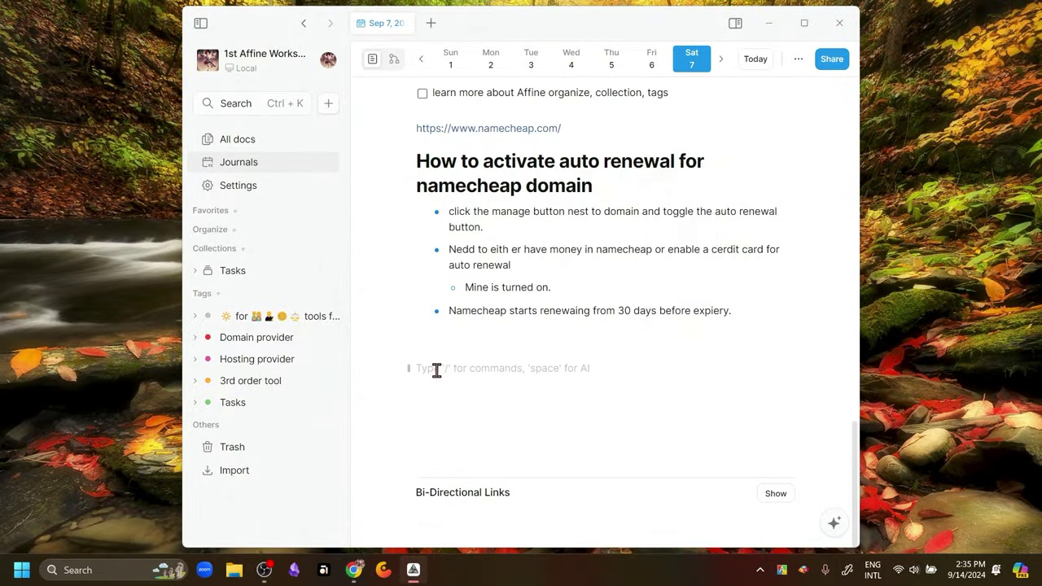
pyautogui.write('/')
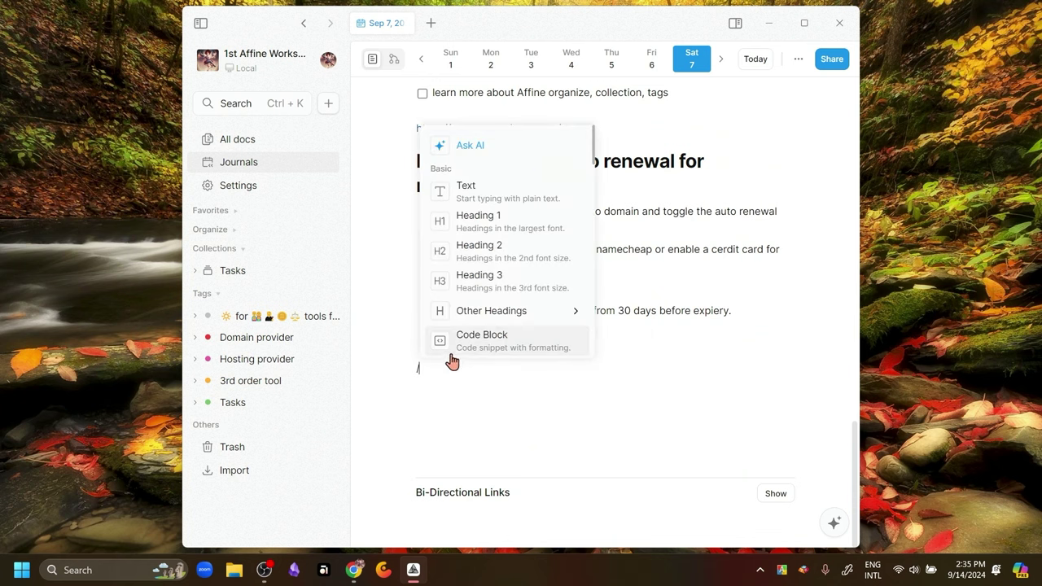
pyautogui.scroll(-10, 502, 259)
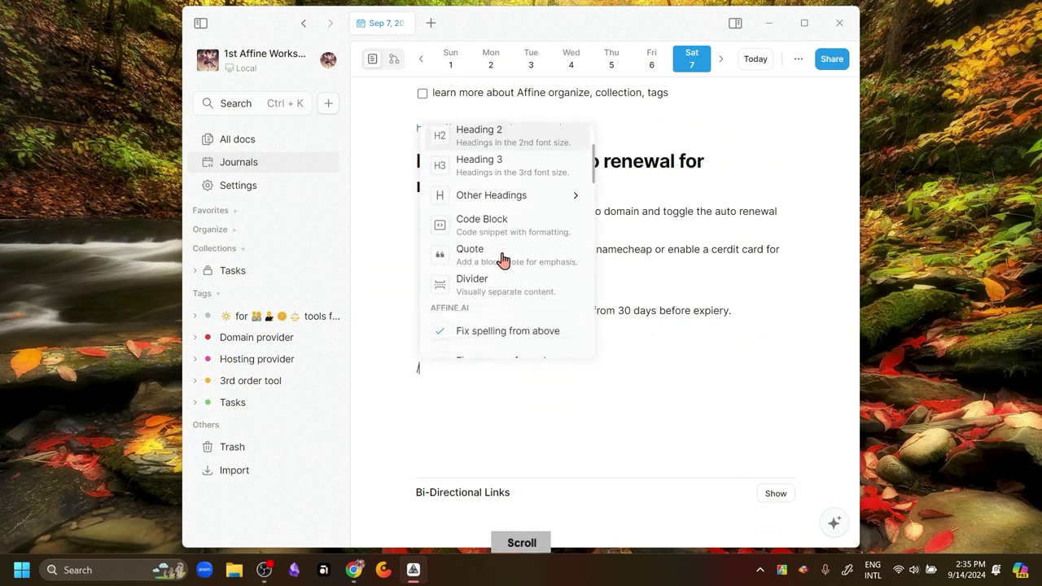
pyautogui.scroll(-10, 503, 259)
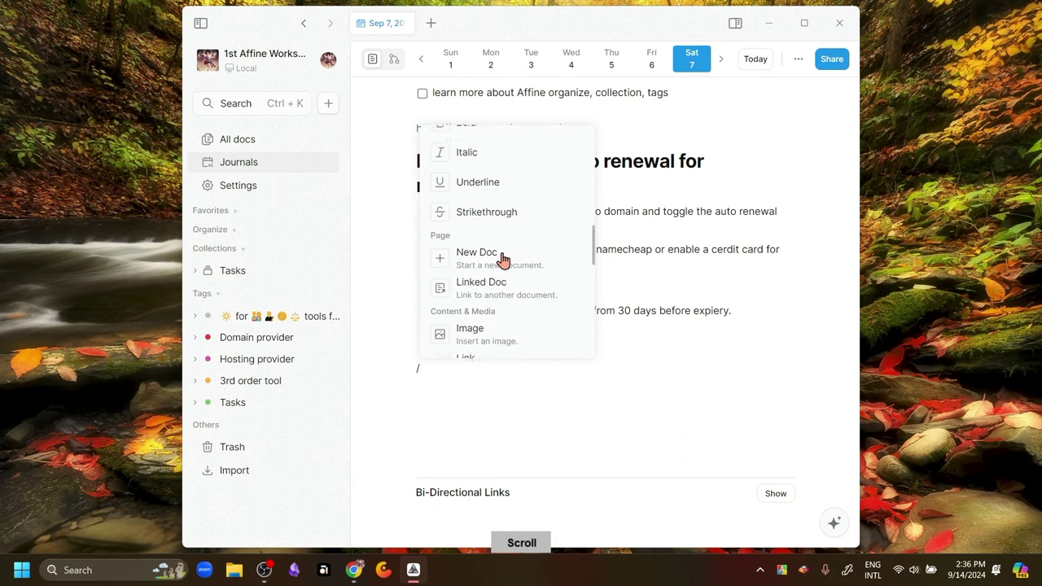
pyautogui.scroll(8, 503, 259)
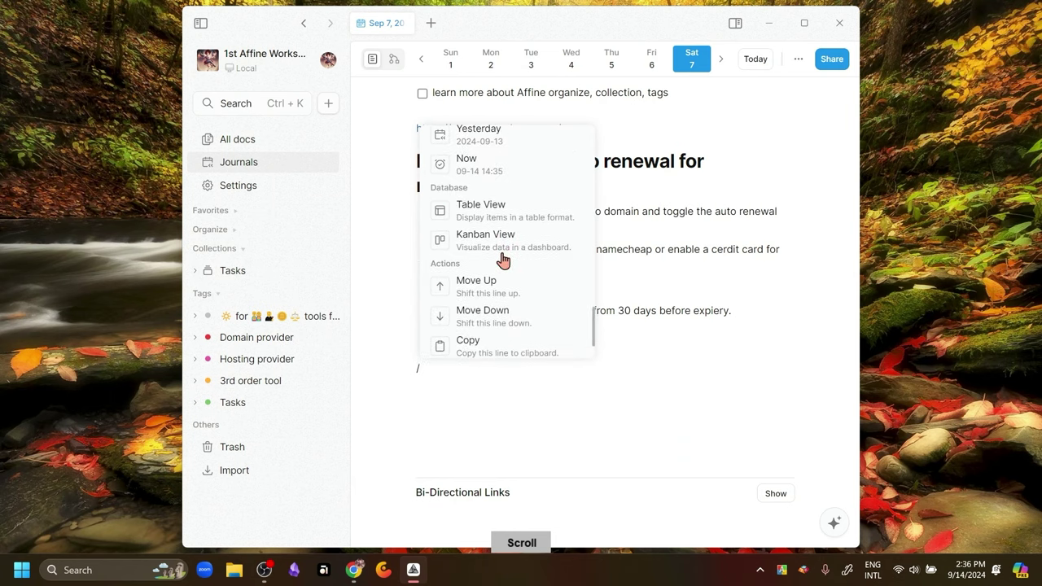
pyautogui.scroll(-3, 502, 259)
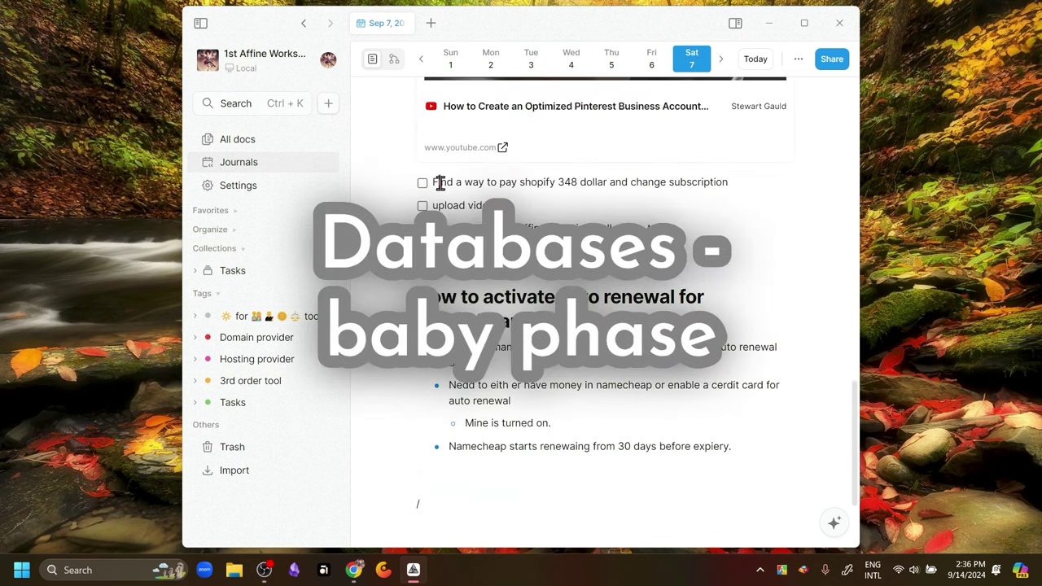
# Convert the Shopify payment, "upload video" and Affine to-do items into a database with Kanban view
pyautogui.moveTo(437, 182); pyautogui.dragTo(676, 229)
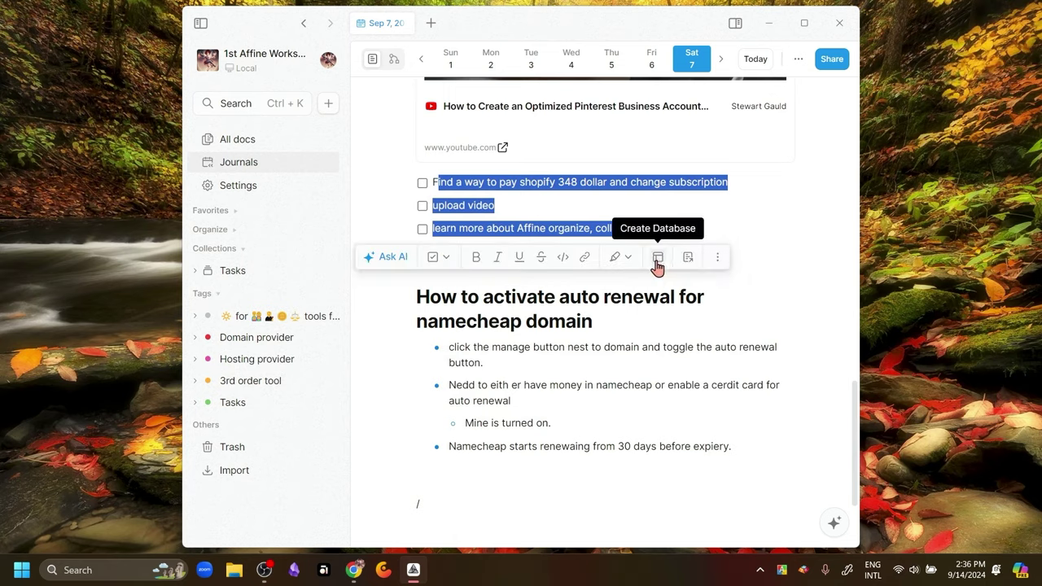
pyautogui.click(659, 260)
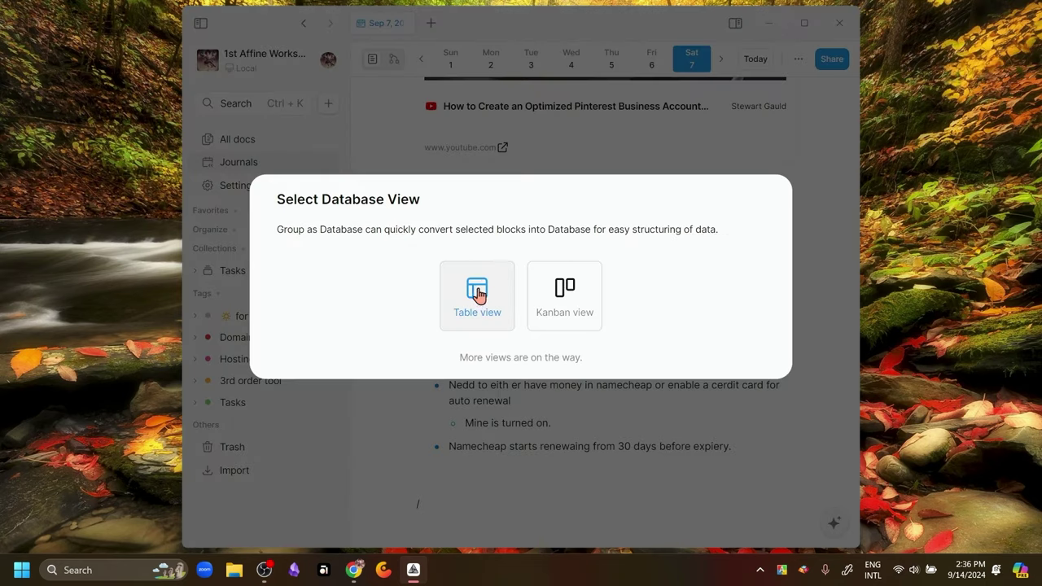
pyautogui.click(558, 298)
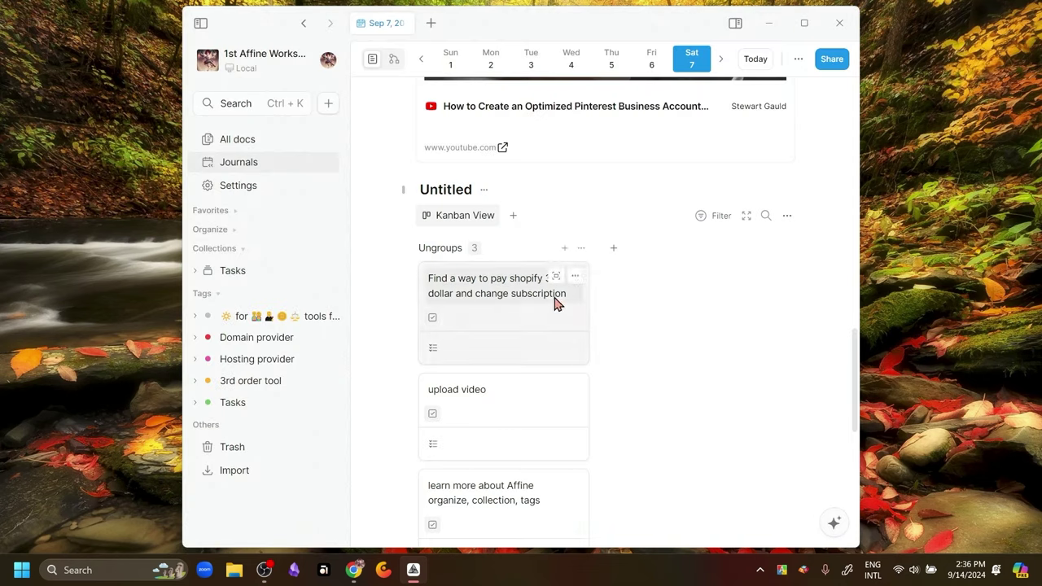
# Add a table view to the new Kanban database
pyautogui.scroll(-4, 707, 312)
pyautogui.scroll(3, 707, 312)
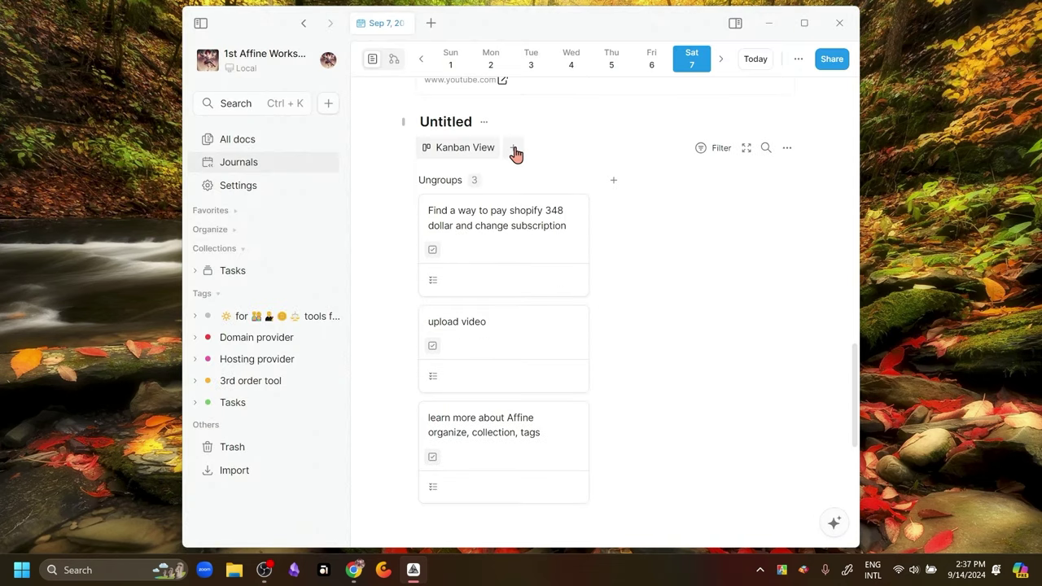
pyautogui.click(515, 153)
pyautogui.click(510, 169)
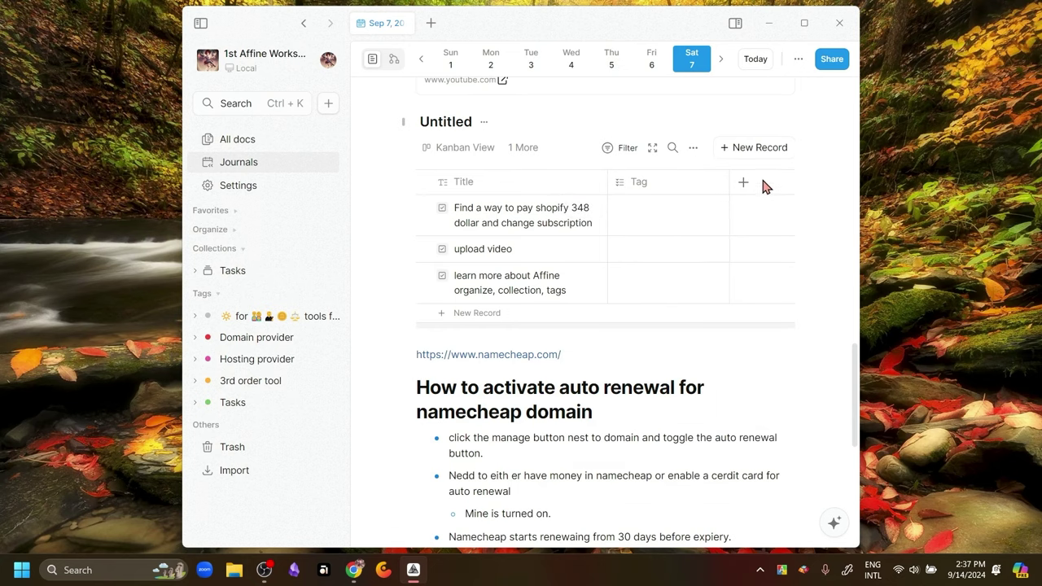
# Turn the "Make Pinterest for my business" to-do item into a linked doc titled "test linked doc"
pyautogui.scroll(1, 749, 366)
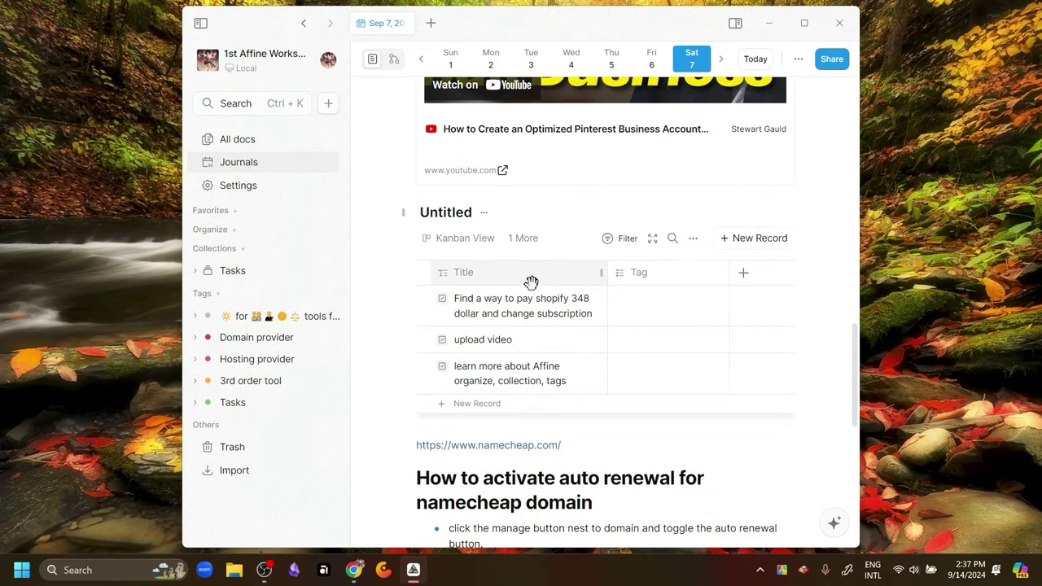
pyautogui.scroll(-3, 540, 310)
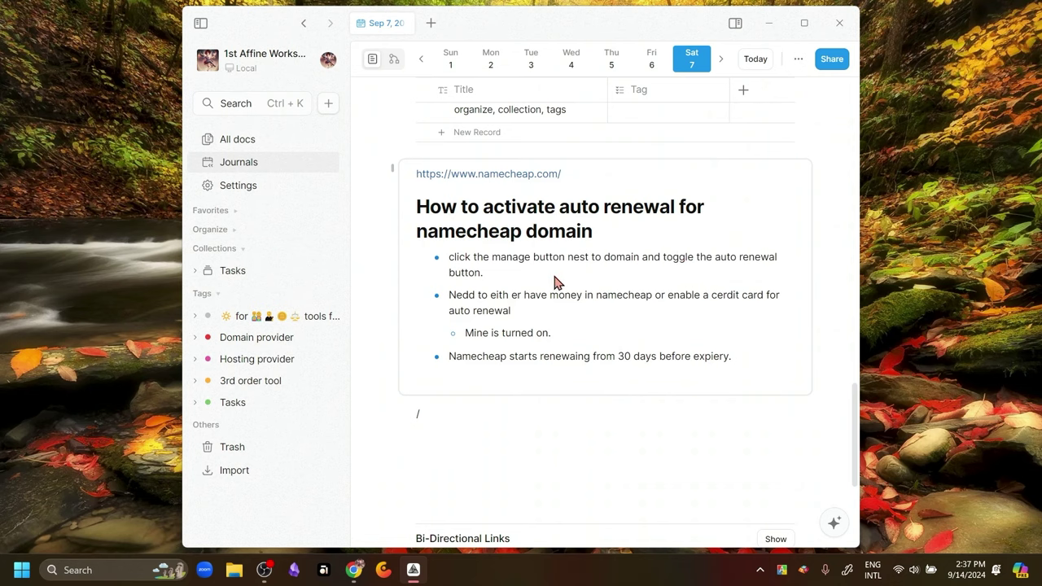
pyautogui.scroll(5, 558, 280)
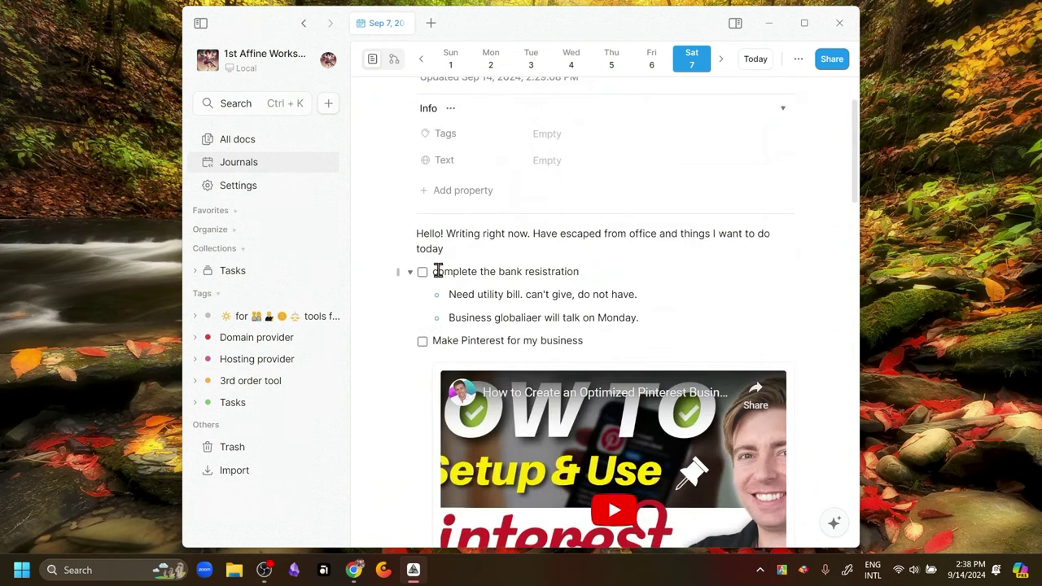
pyautogui.moveTo(432, 340); pyautogui.dragTo(588, 345)
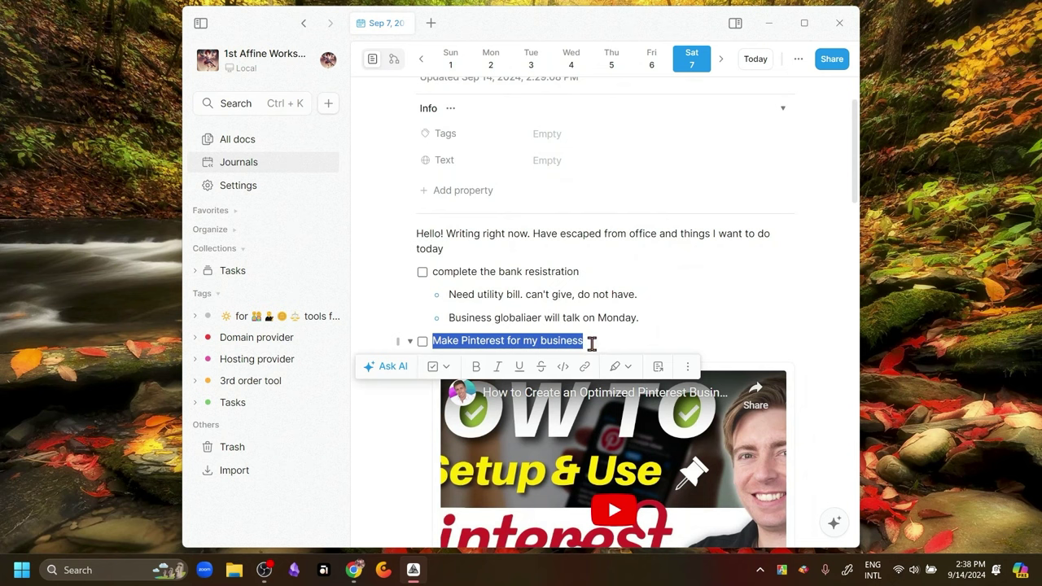
pyautogui.click(658, 368)
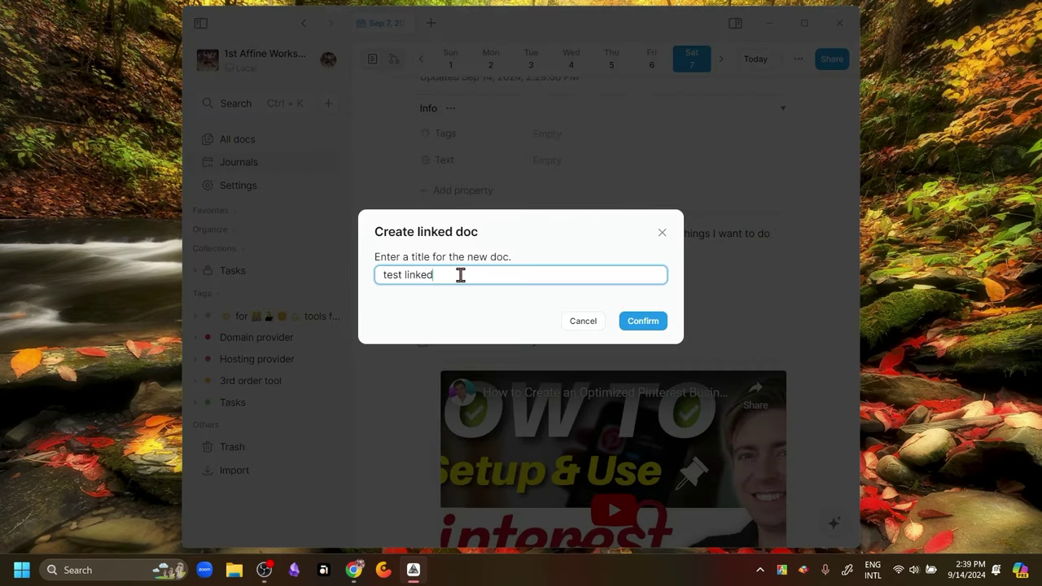
pyautogui.write('test linked doc')
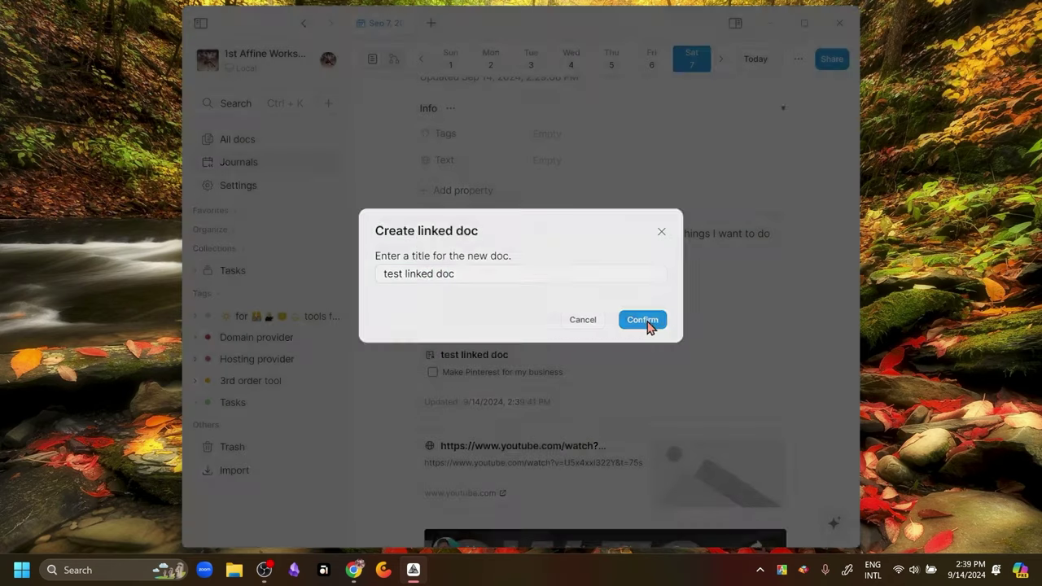
pyautogui.click(644, 321)
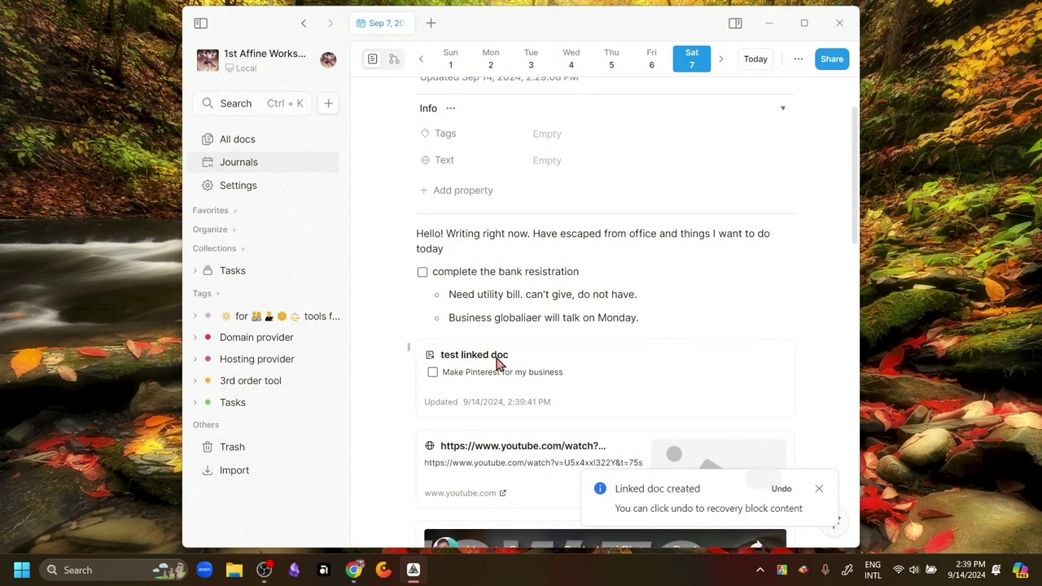
# Open the "test linked doc" card in a preview and look through its content
pyautogui.click(587, 369)
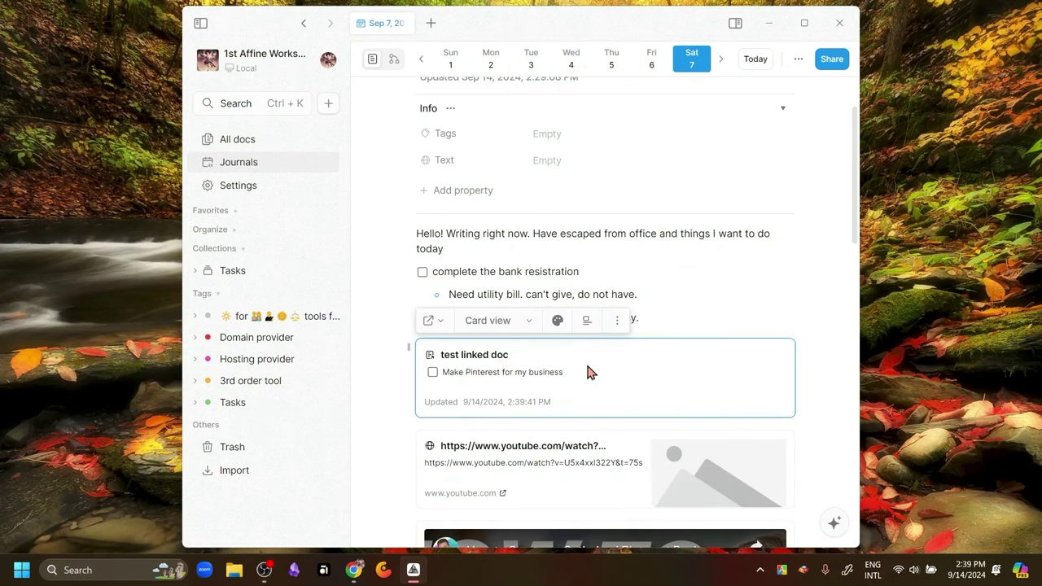
pyautogui.click(588, 371)
pyautogui.scroll(-3, 756, 198)
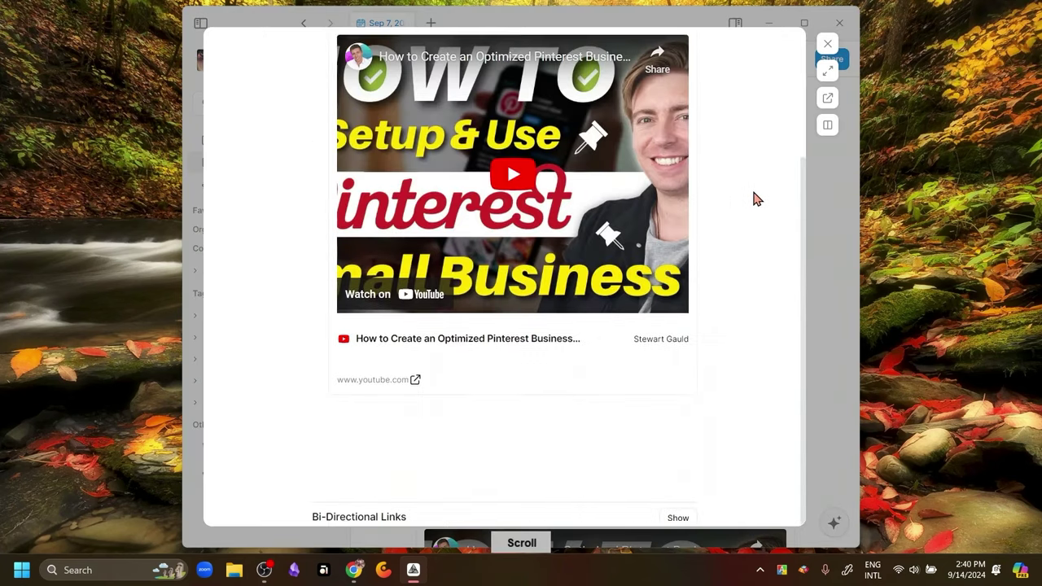
# Switch the embedded Namecheap doc in the journal from embed view to card view
pyautogui.scroll(3, 756, 198)
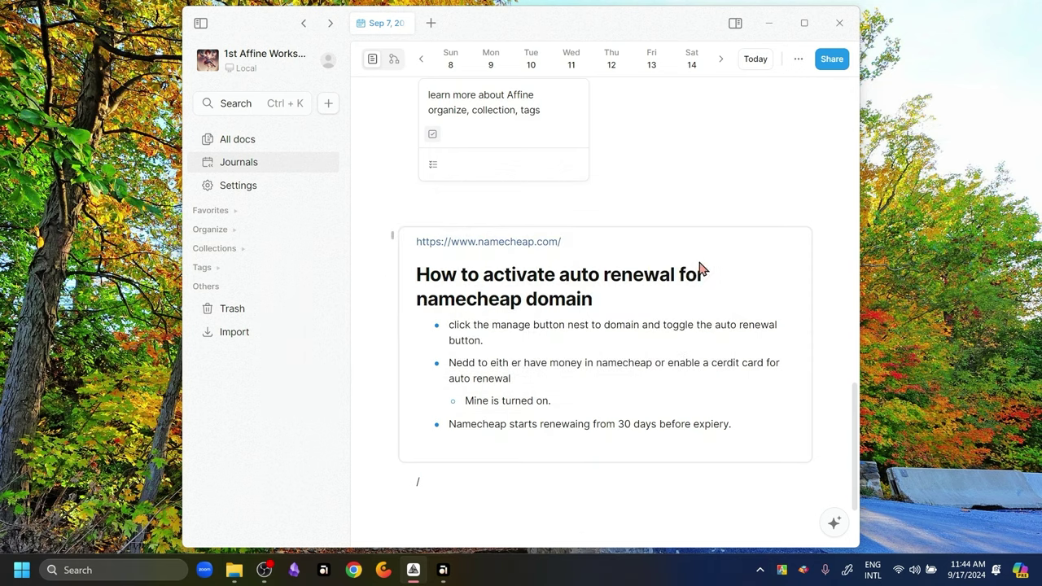
pyautogui.click(392, 239)
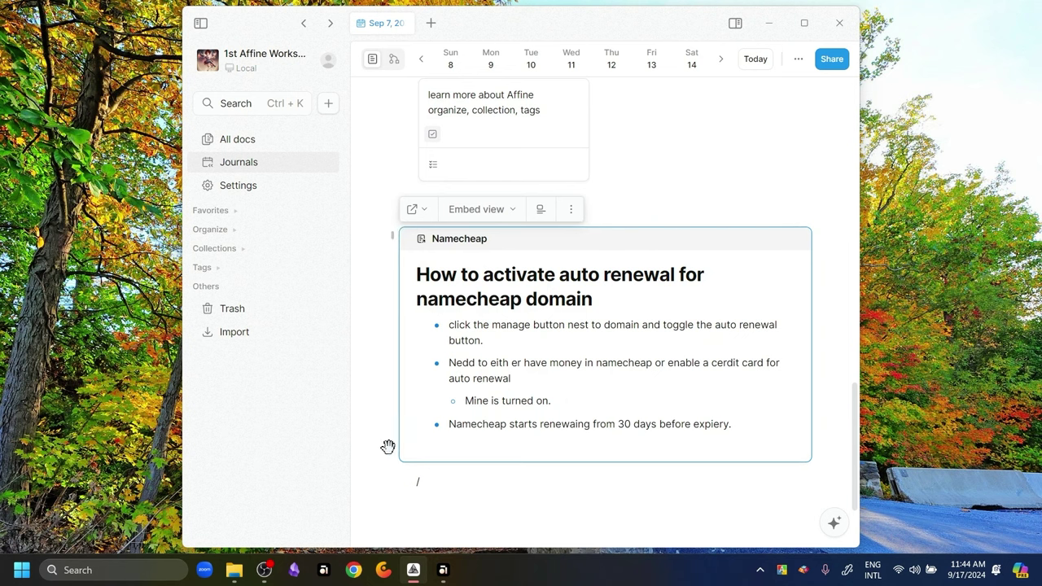
pyautogui.click(489, 210)
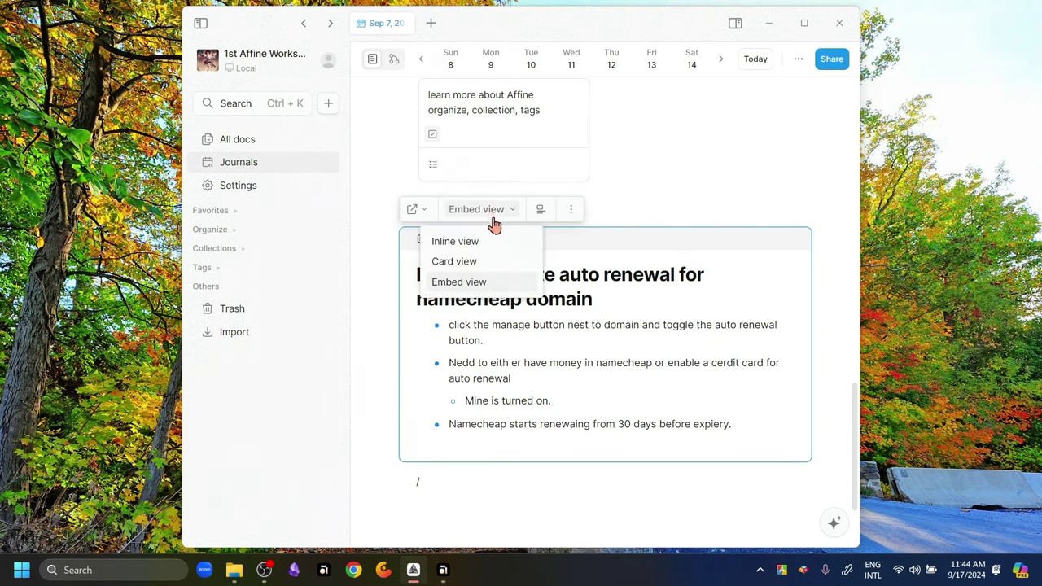
pyautogui.click(480, 262)
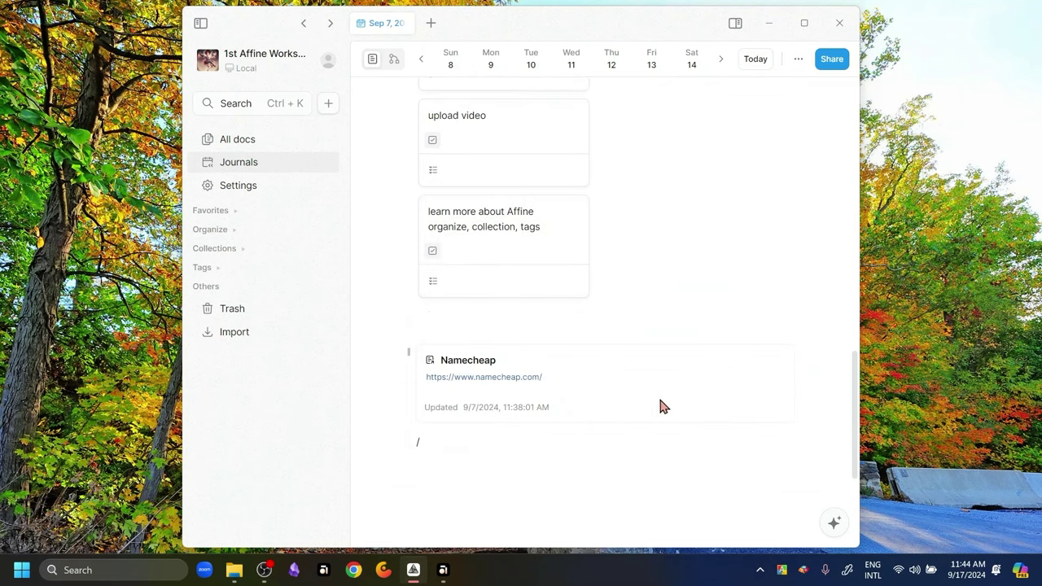
# Change the Namecheap linked doc card back to embed view and look over its embedded content
pyautogui.click(431, 368)
pyautogui.click(489, 326)
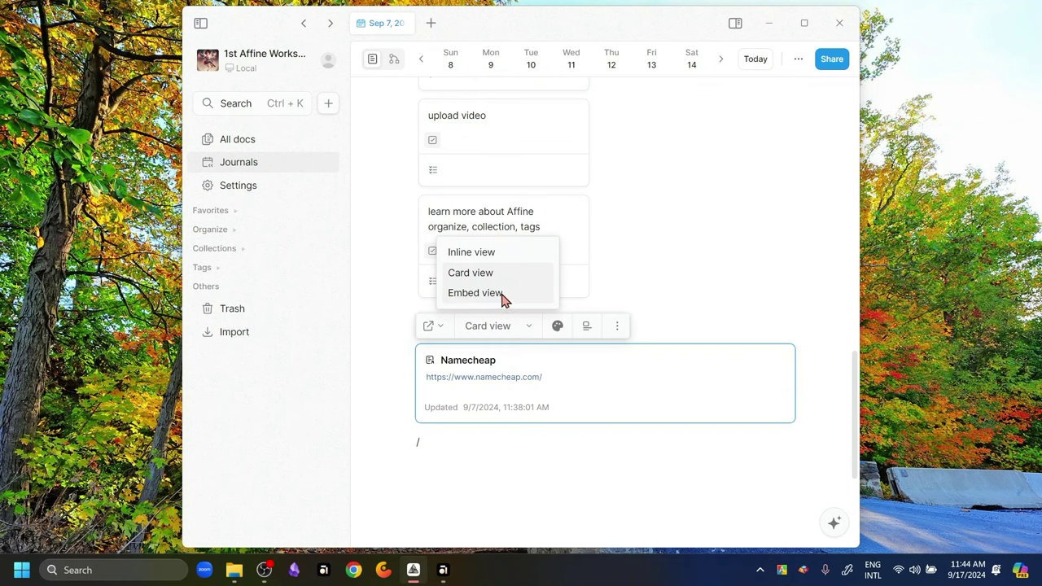
pyautogui.click(503, 298)
pyautogui.scroll(-2, 632, 412)
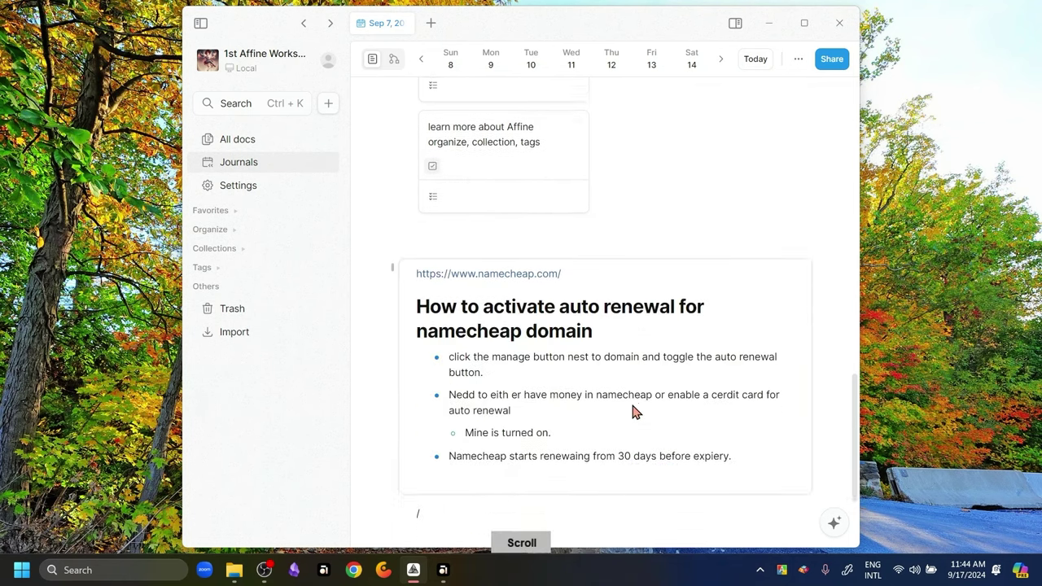
pyautogui.scroll(-3, 633, 412)
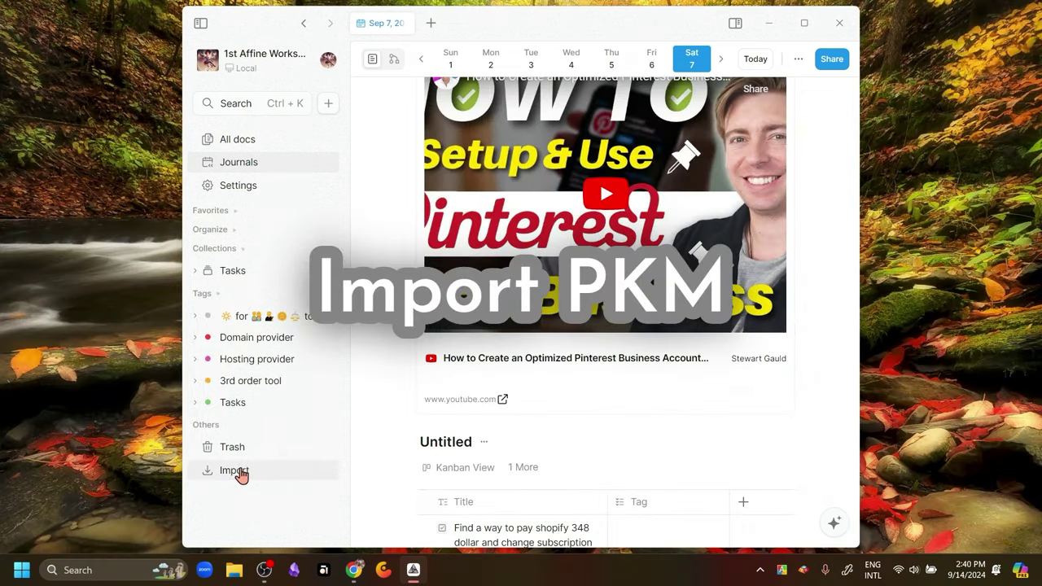
# Open the import dialog, review the supported file formats and close it without importing
pyautogui.click(239, 472)
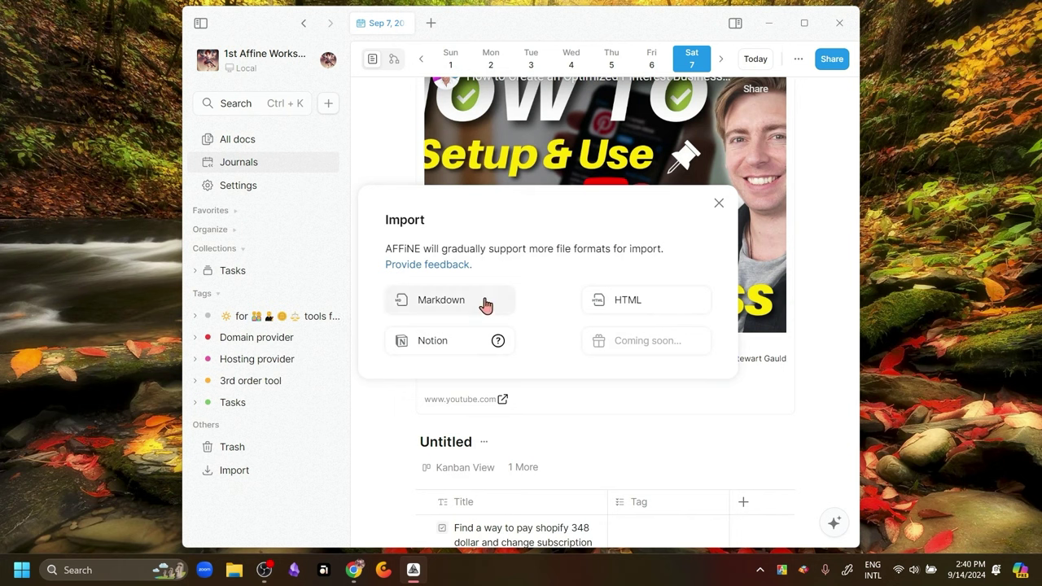
pyautogui.moveTo(498, 347)
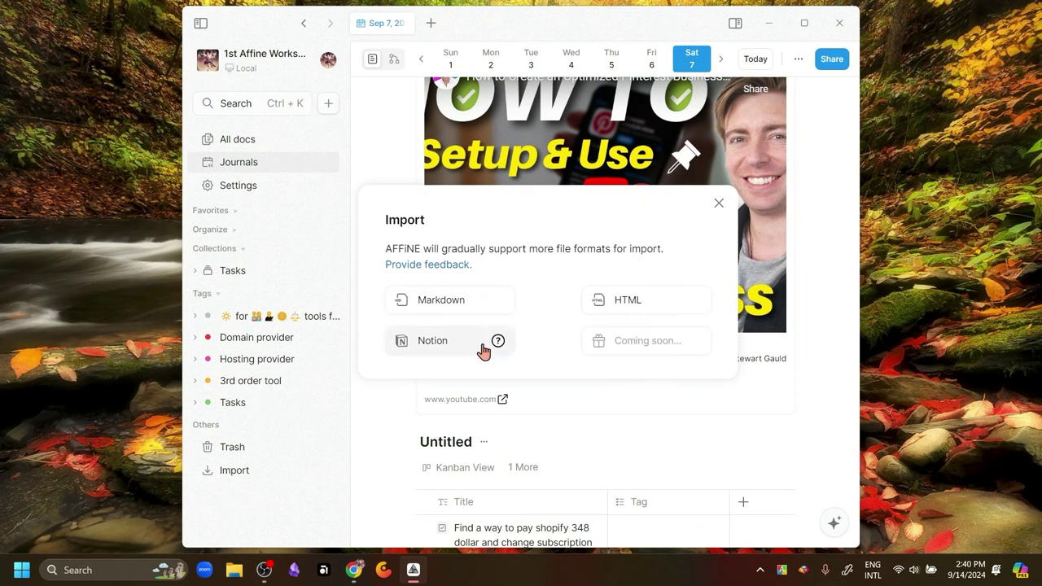
pyautogui.click(719, 203)
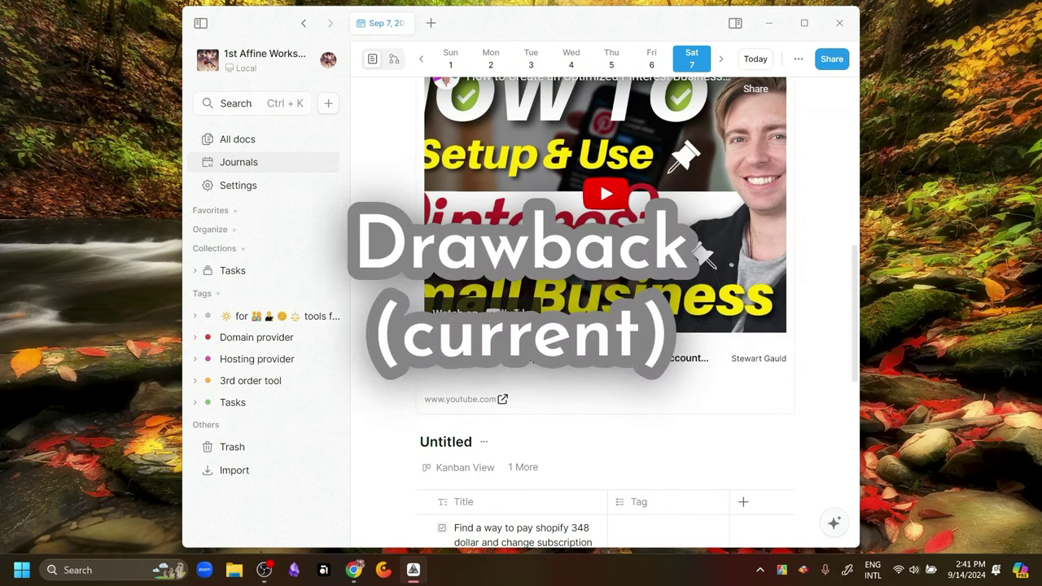
pyautogui.scroll(6, 394, 296)
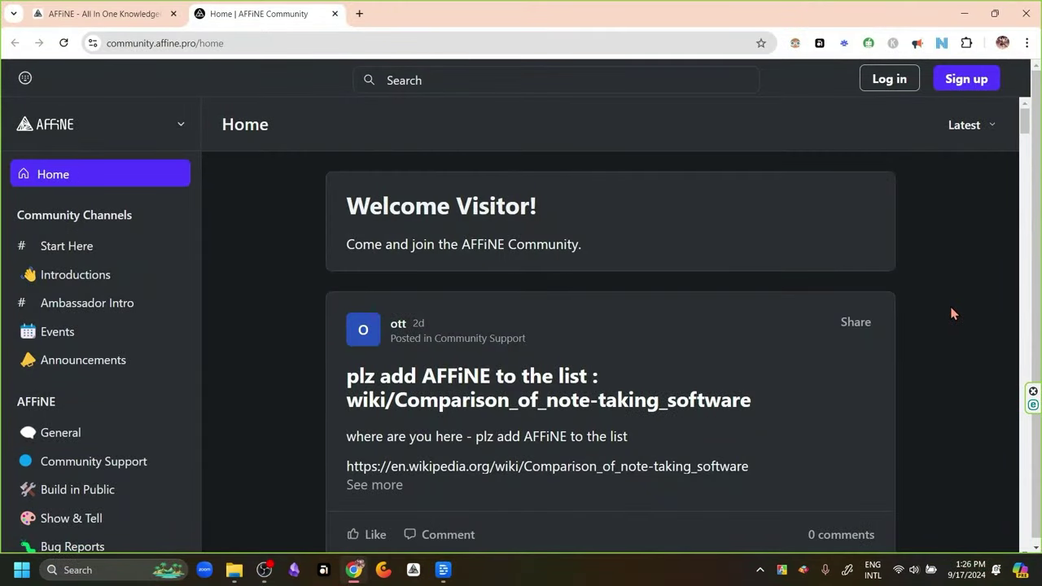
# Browse the latest posts and feature requests on the AFFiNE community home page
pyautogui.scroll(-5, 953, 313)
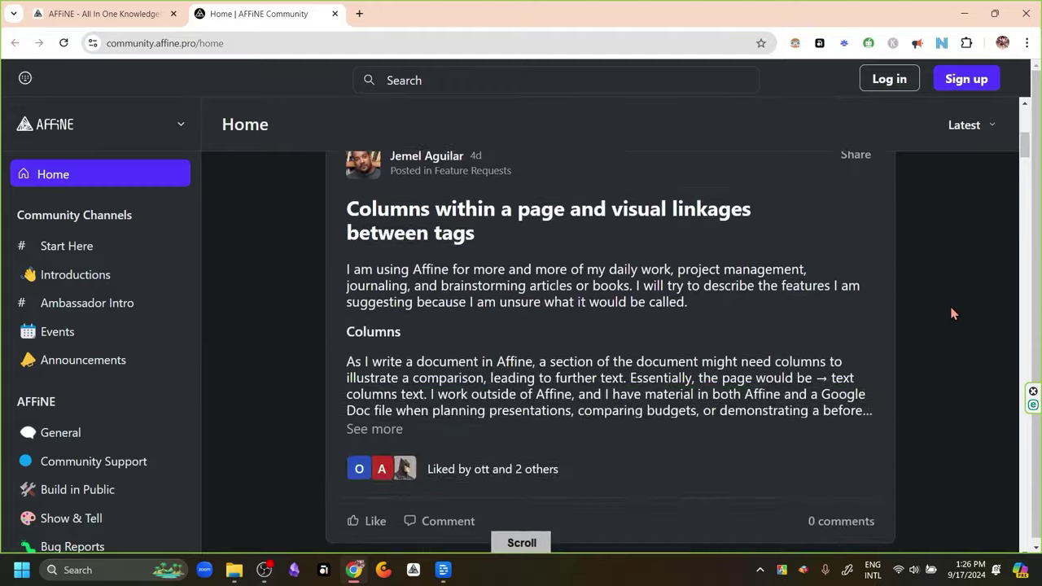
pyautogui.scroll(-10, 953, 314)
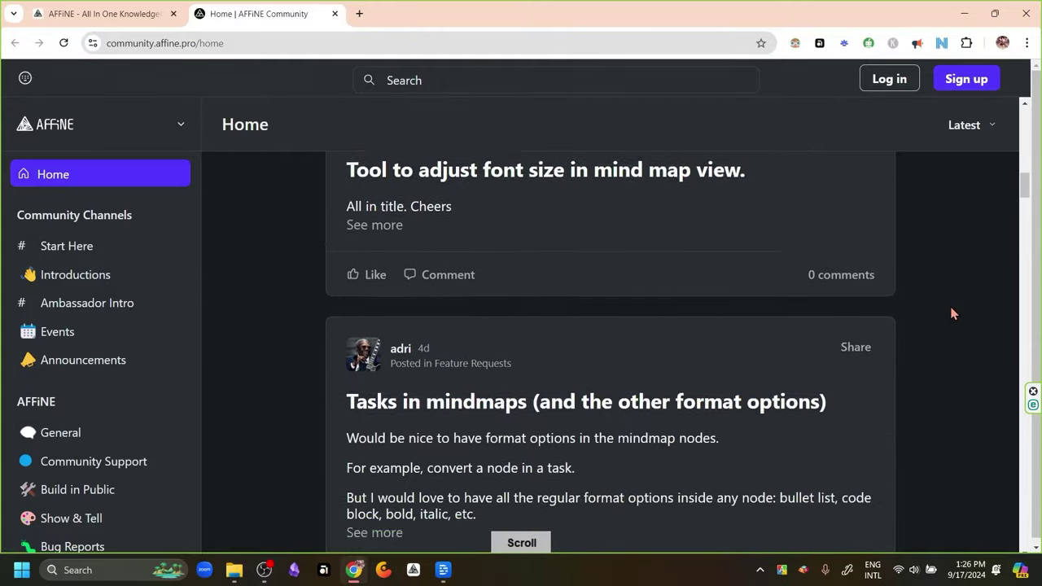
pyautogui.scroll(-7, 953, 314)
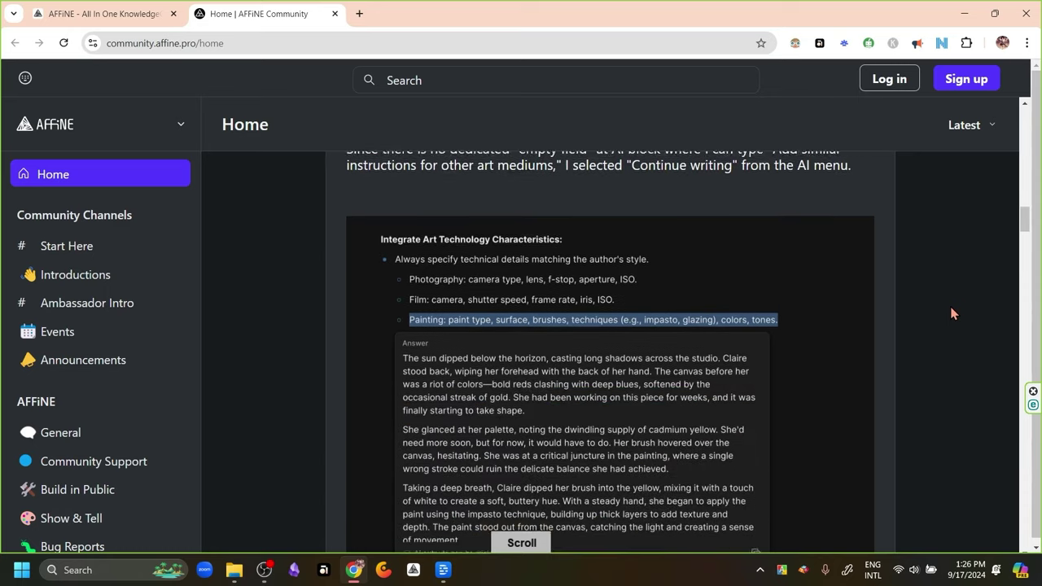
pyautogui.scroll(-5, 953, 313)
pyautogui.scroll(-5, 952, 314)
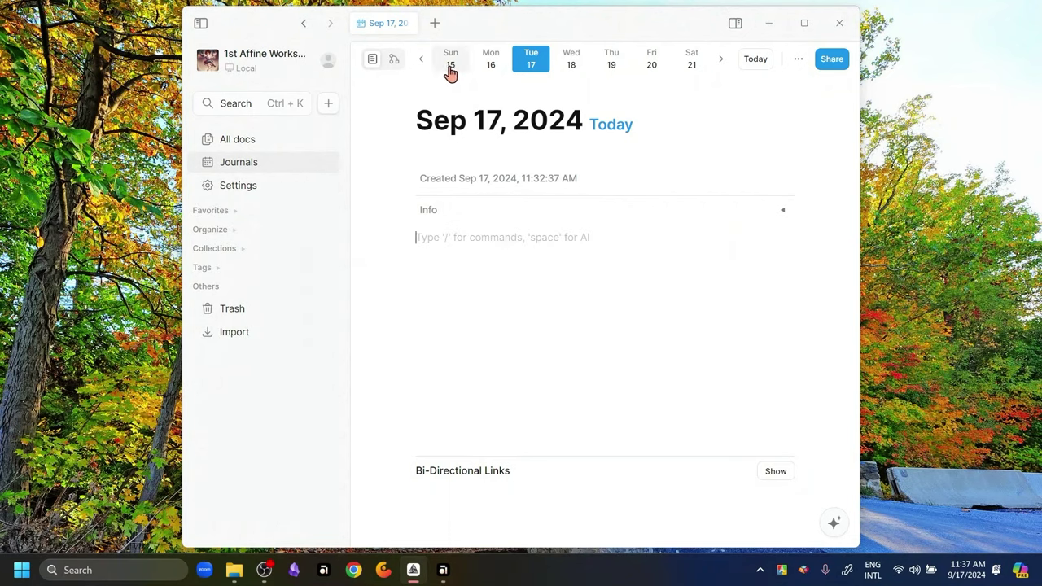
# Visit the Sep 16 journal and return to today's entry, and look at the doc search before dismissing it
pyautogui.click(491, 69)
pyautogui.click(745, 64)
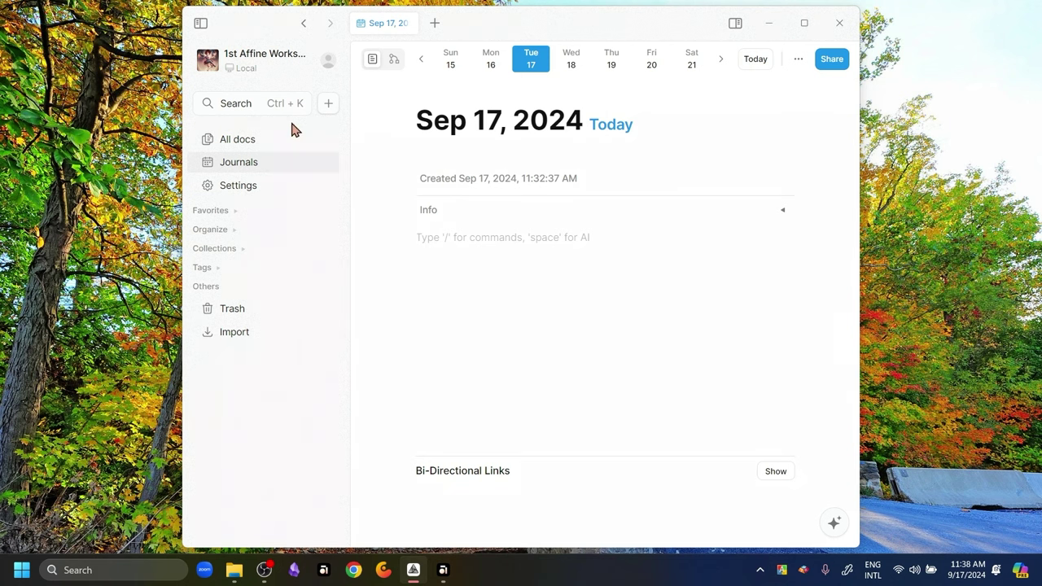
pyautogui.click(237, 111)
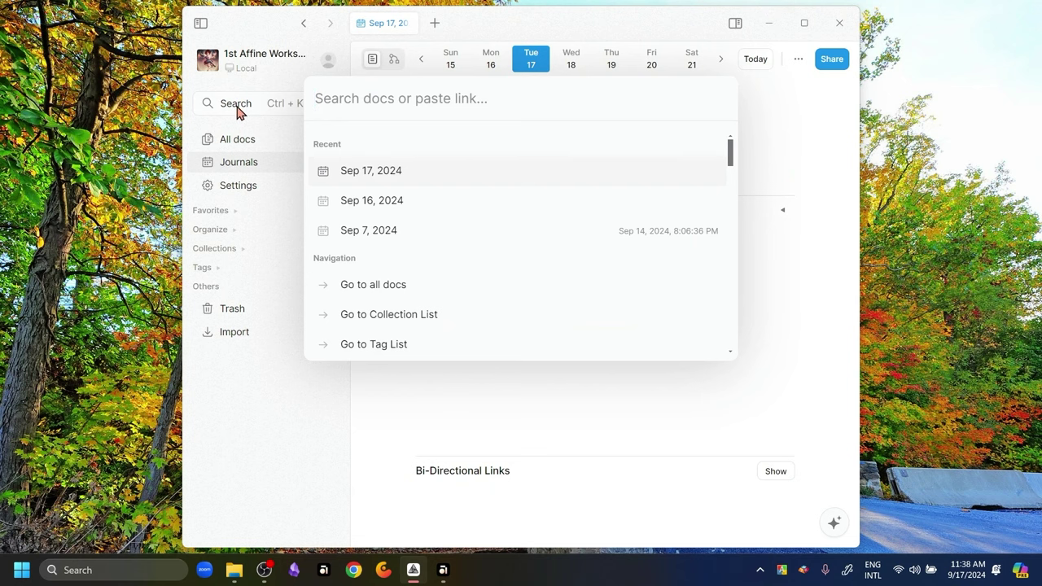
pyautogui.click(798, 175)
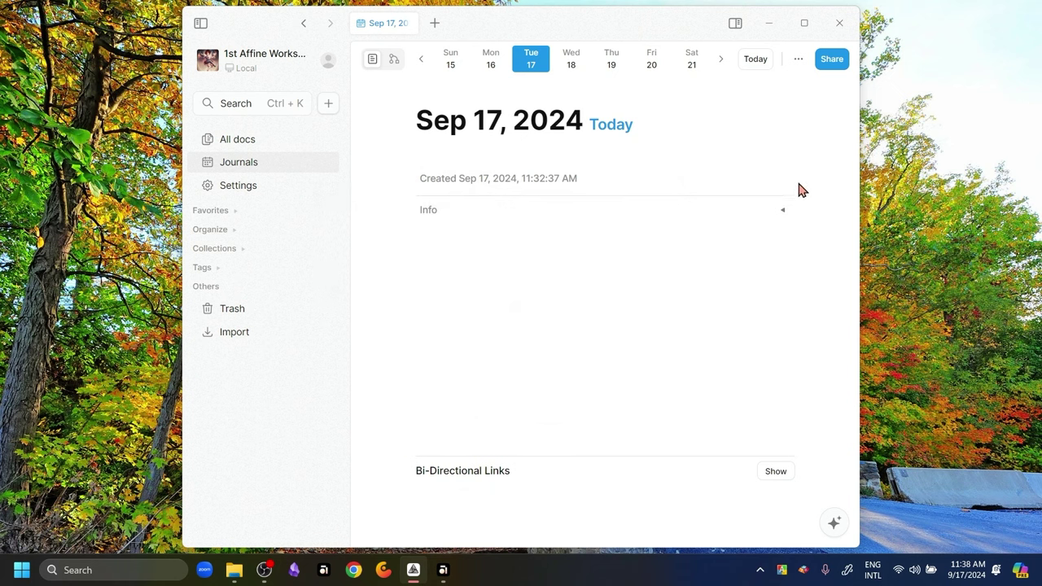
# Switch to Anytype and examine its graph view of connected objects at several zoom levels
pyautogui.click(444, 572)
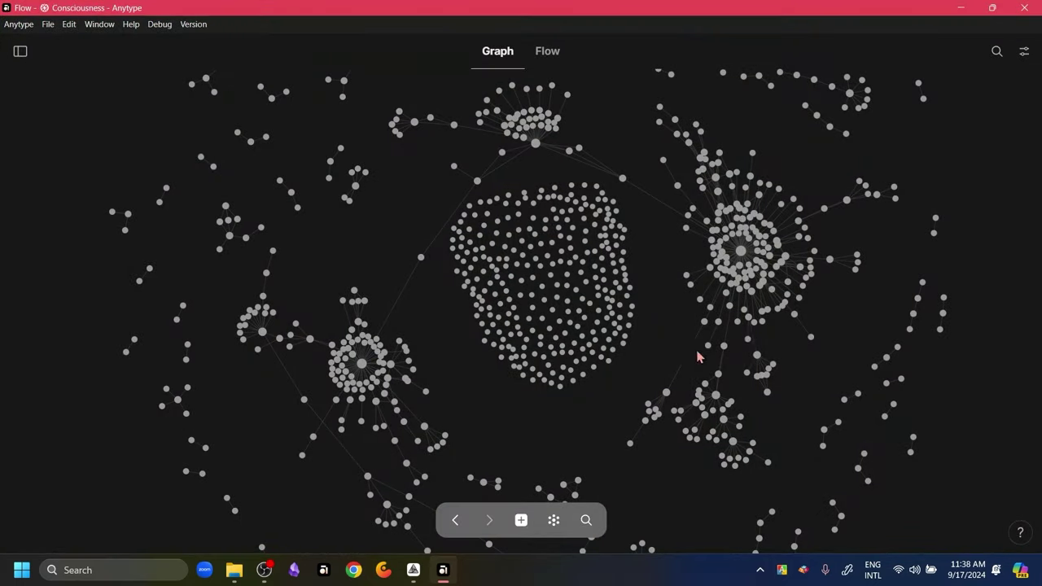
pyautogui.scroll(-3, 661, 229)
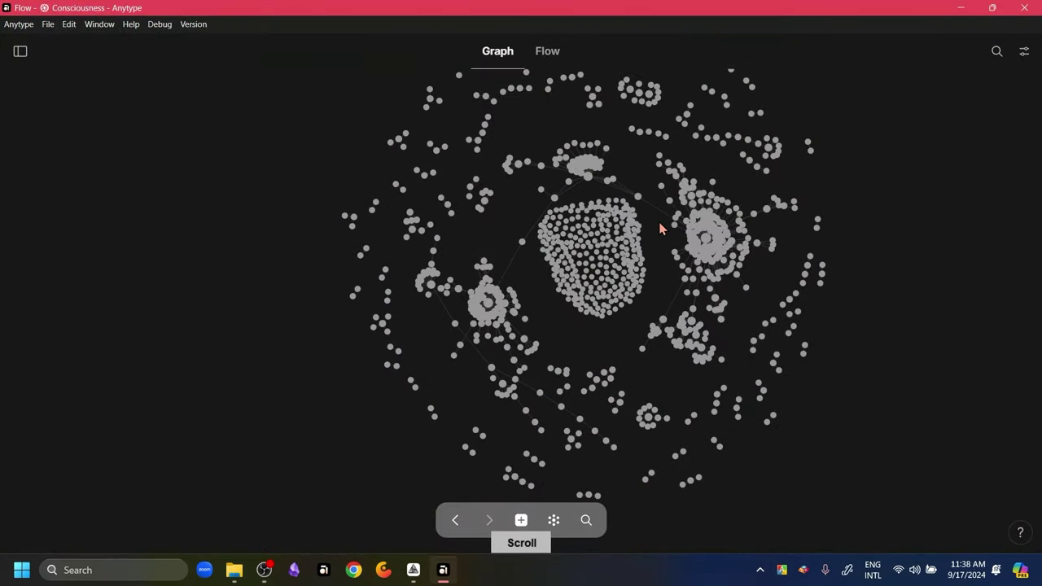
pyautogui.scroll(5, 661, 229)
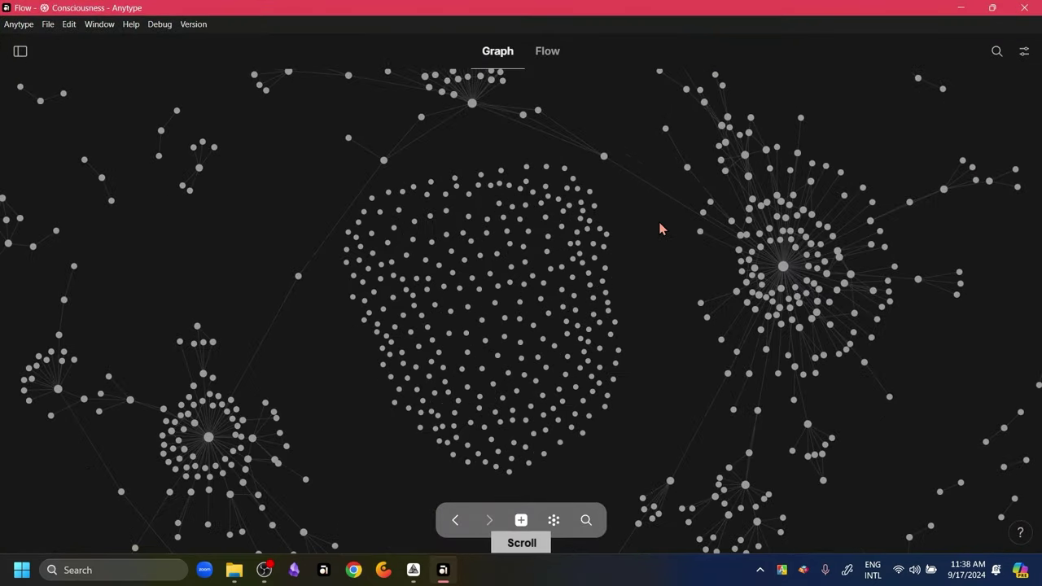
pyautogui.scroll(6, 660, 229)
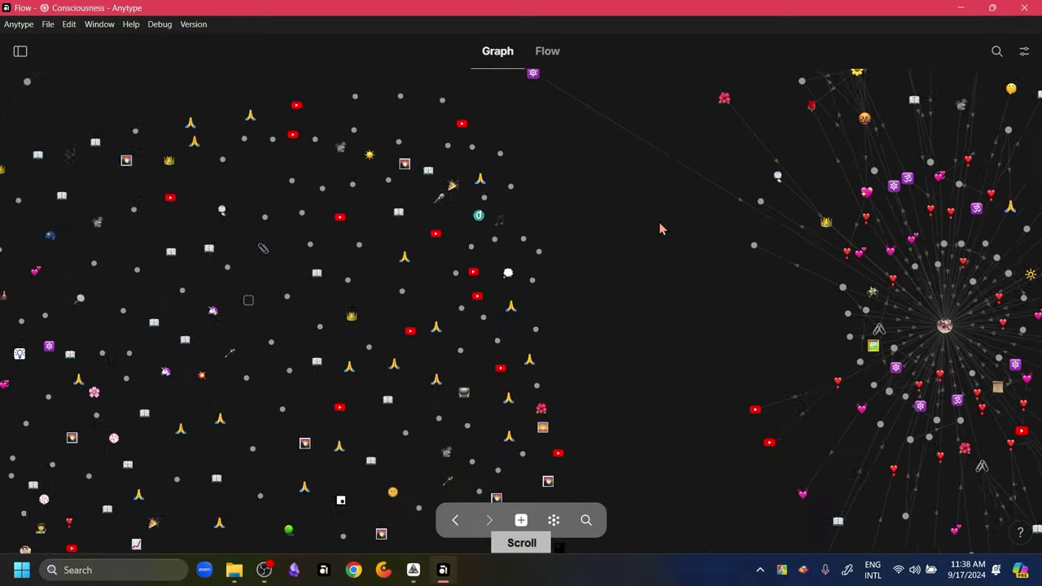
pyautogui.scroll(5, 660, 229)
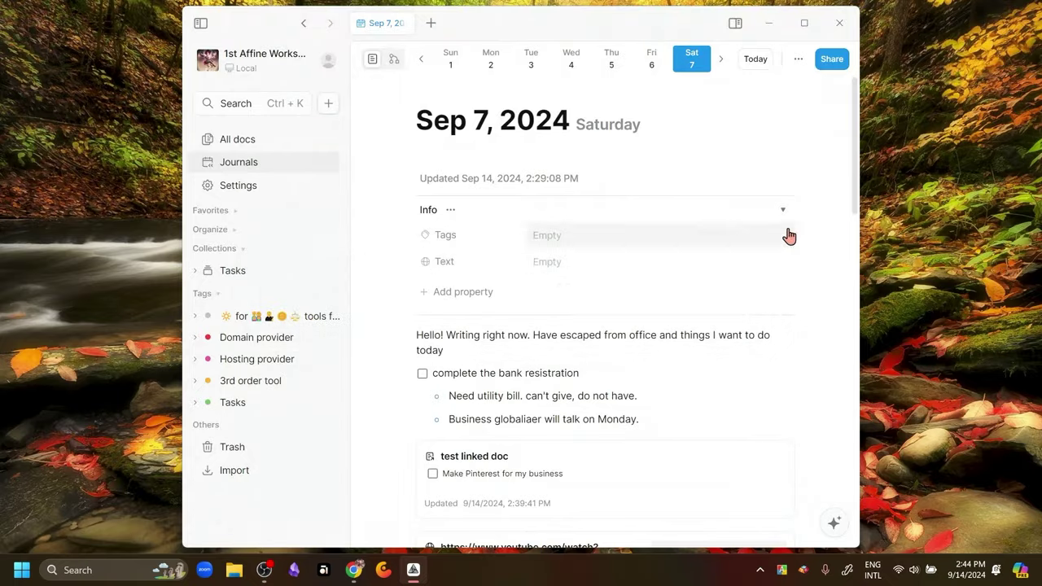
# Open the AFFiNE AI chat beside the Sep 7, 2024 journal, hide it and show it again
pyautogui.click(834, 523)
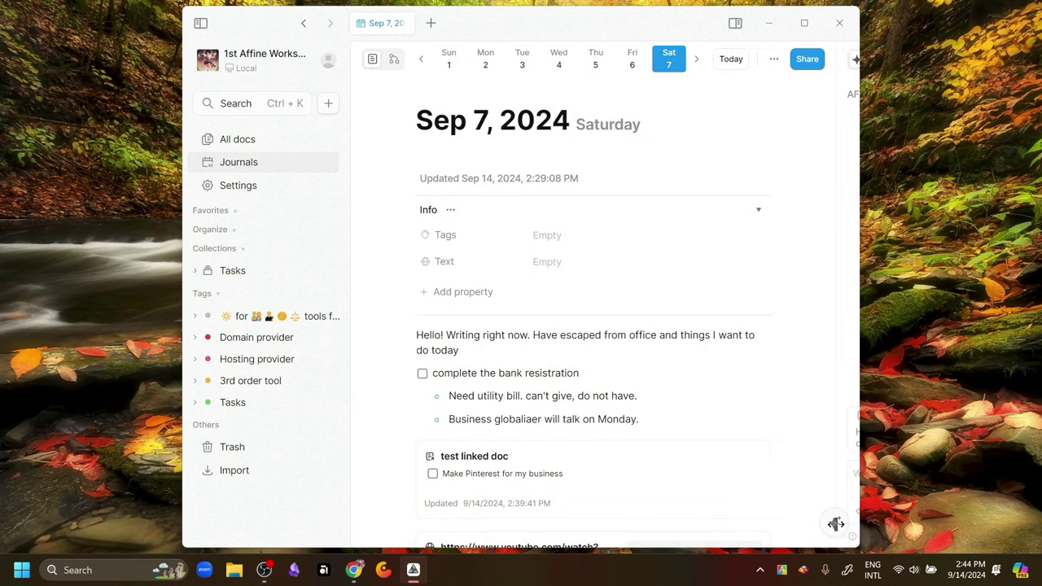
pyautogui.click(736, 25)
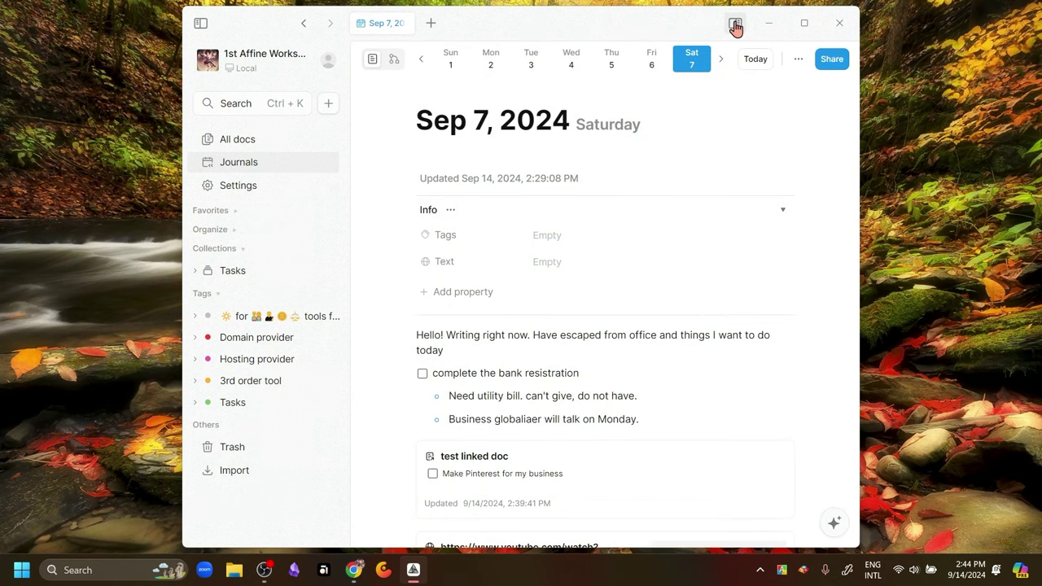
pyautogui.click(735, 25)
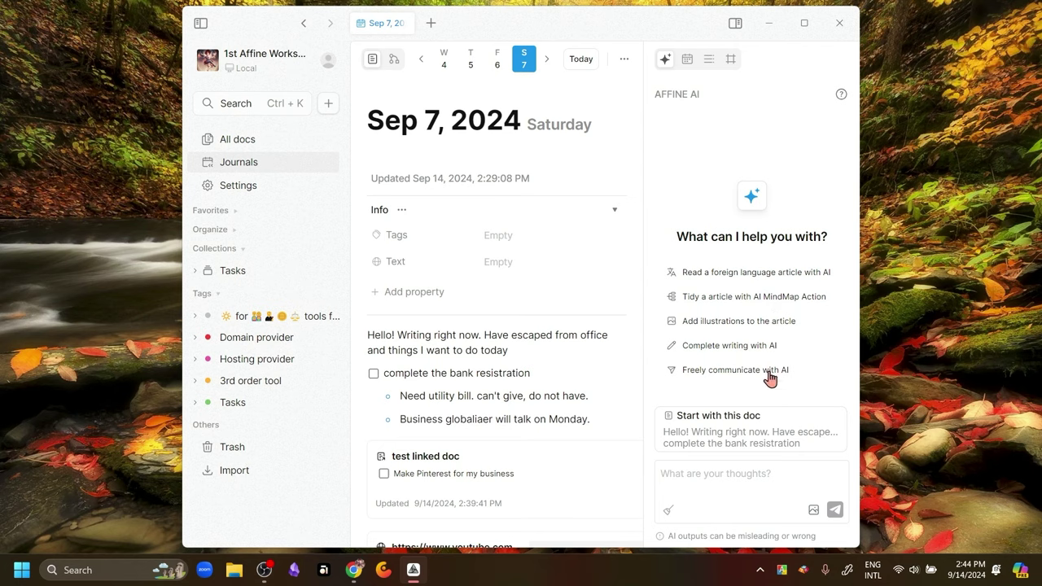